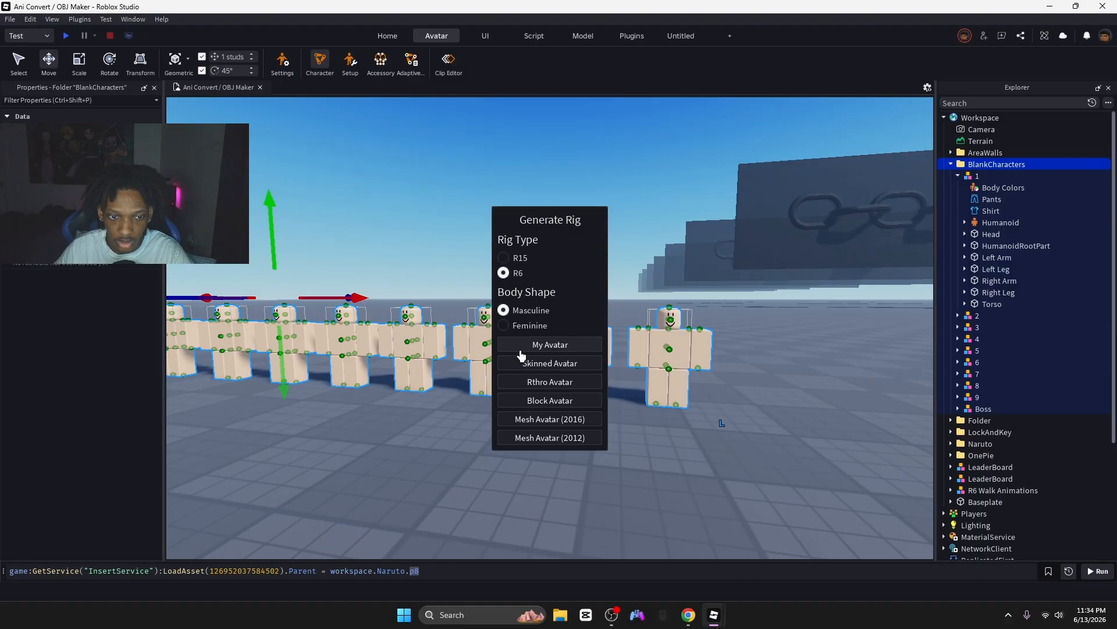
- Generate a masculine R6 Block Avatar rig, compare it with blank character 1's Body Colors, and delete it again
left_click(533, 400)
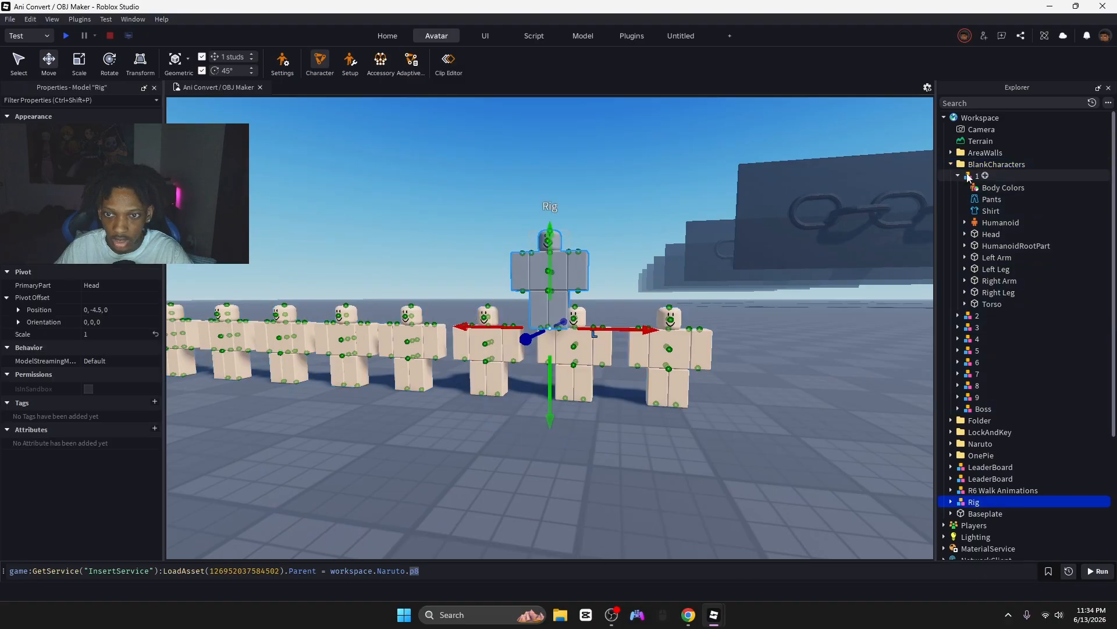
left_click(983, 190)
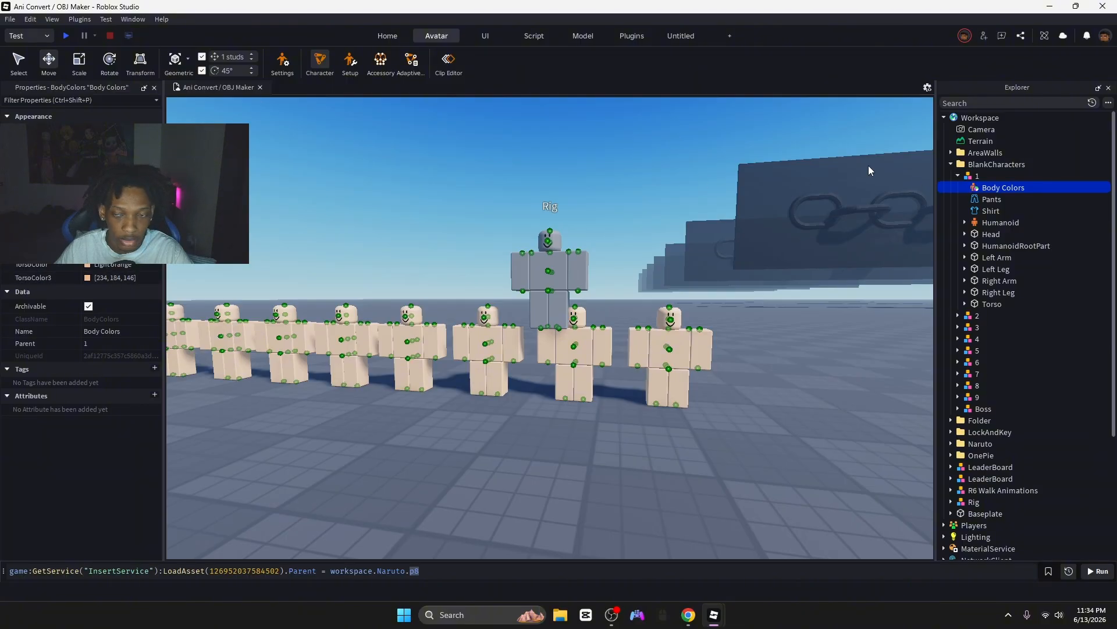
right_click(967, 187)
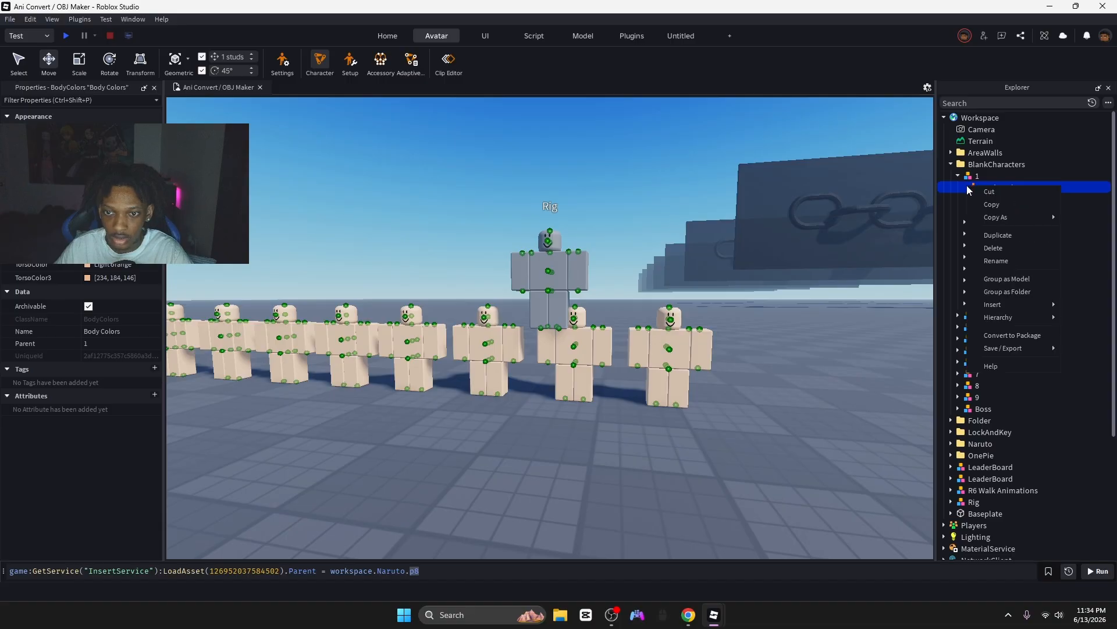
left_click(821, 169)
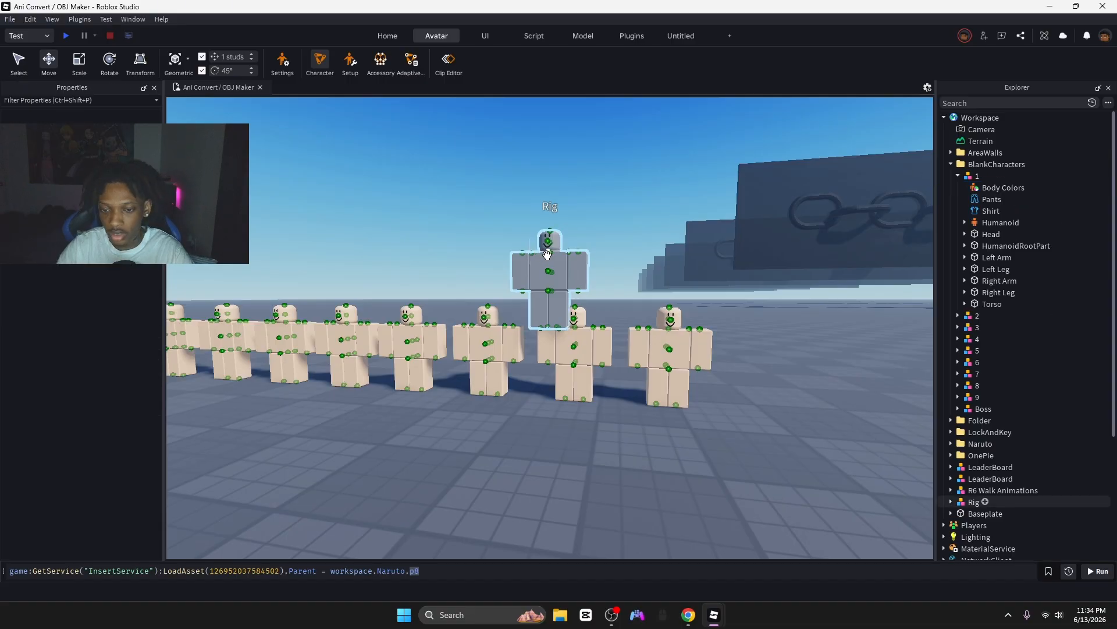
left_click(547, 254)
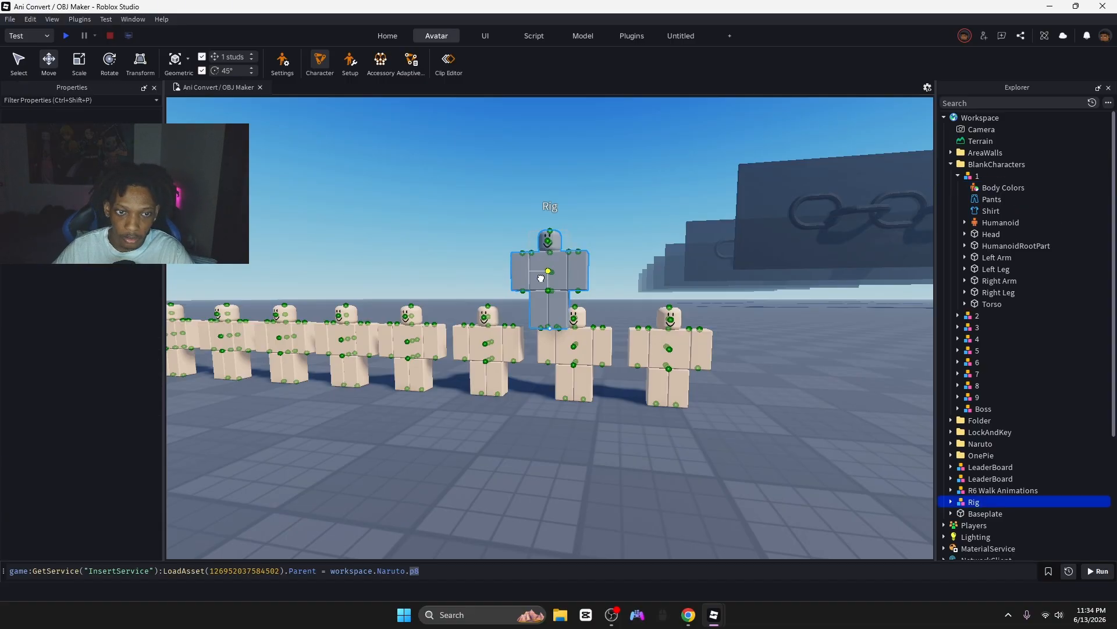
key("Delete")
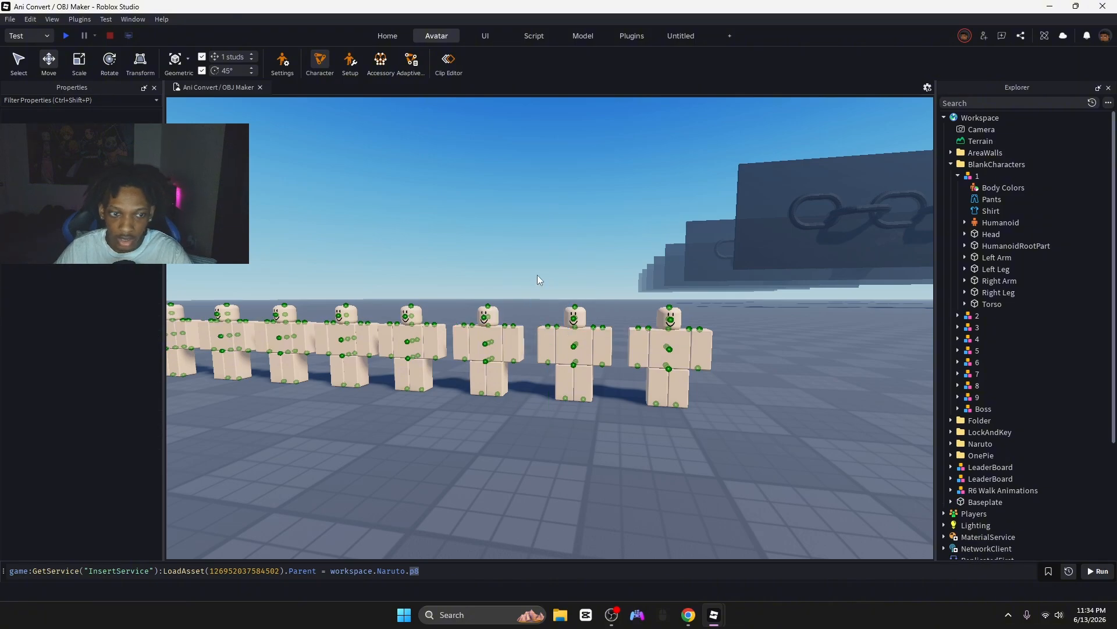
- Look over the whole row of blank characters, from the small rigs to the large Boss rig
key("a")
key("s")
right_click_drag(537, 274, 581, 382)
key("a")
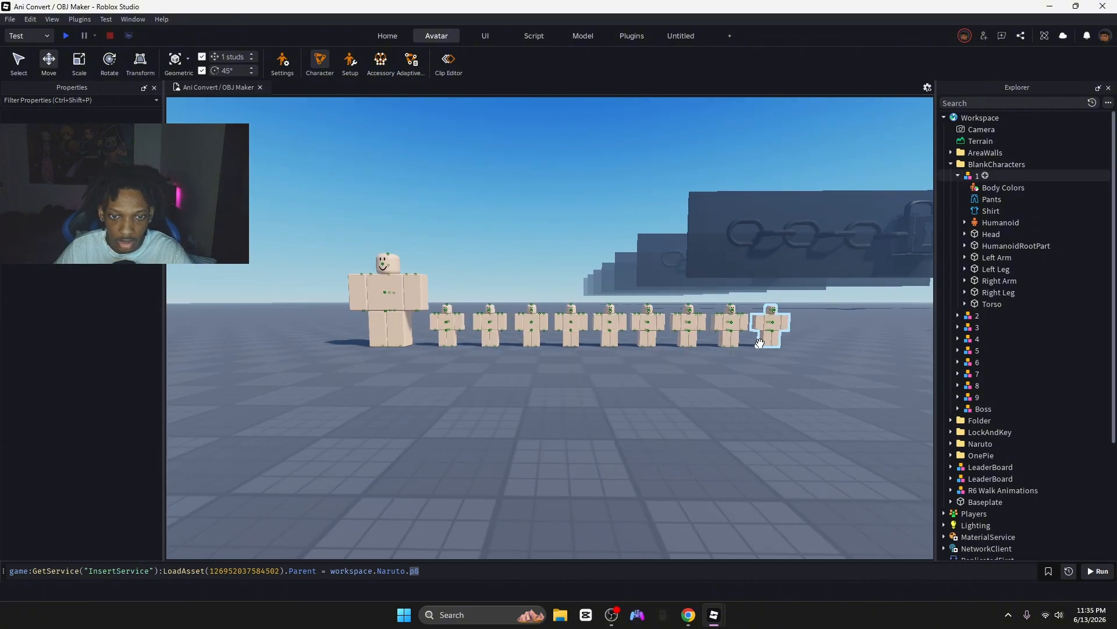
left_click_drag(820, 309, 443, 315)
left_click(480, 278)
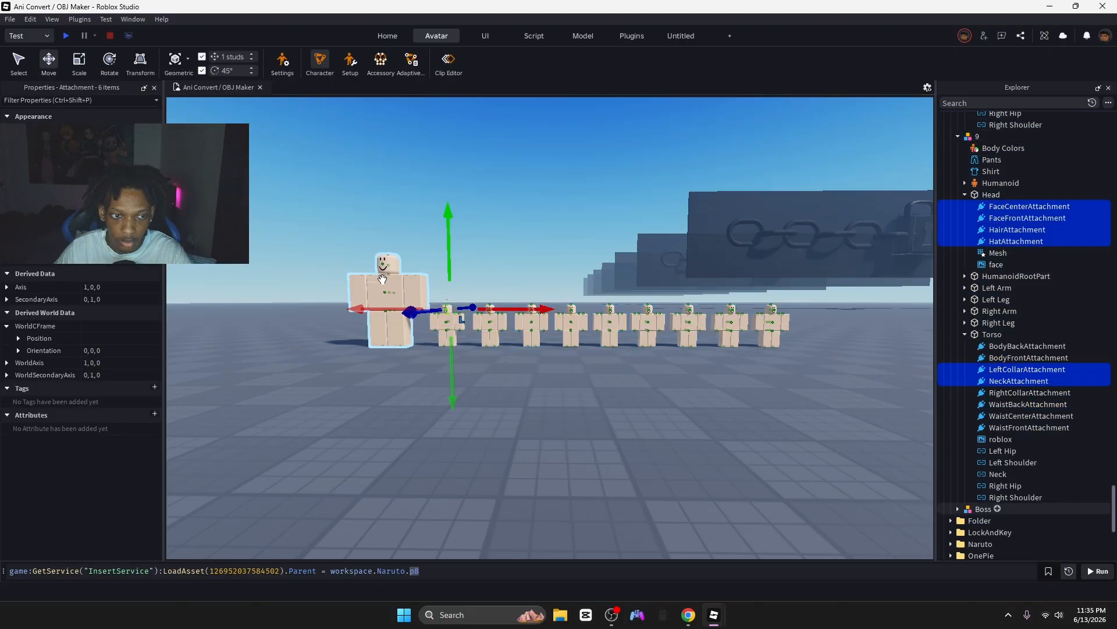
left_click(568, 173)
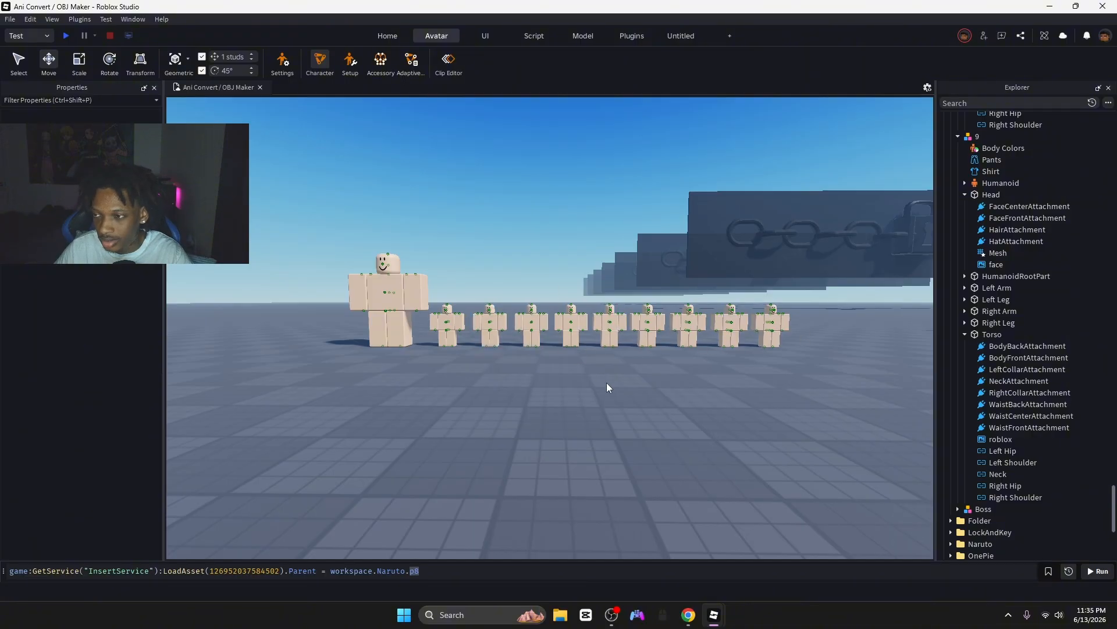
- Inspect the small blank characters up close along the row
key("w")
key("d")
key("s")
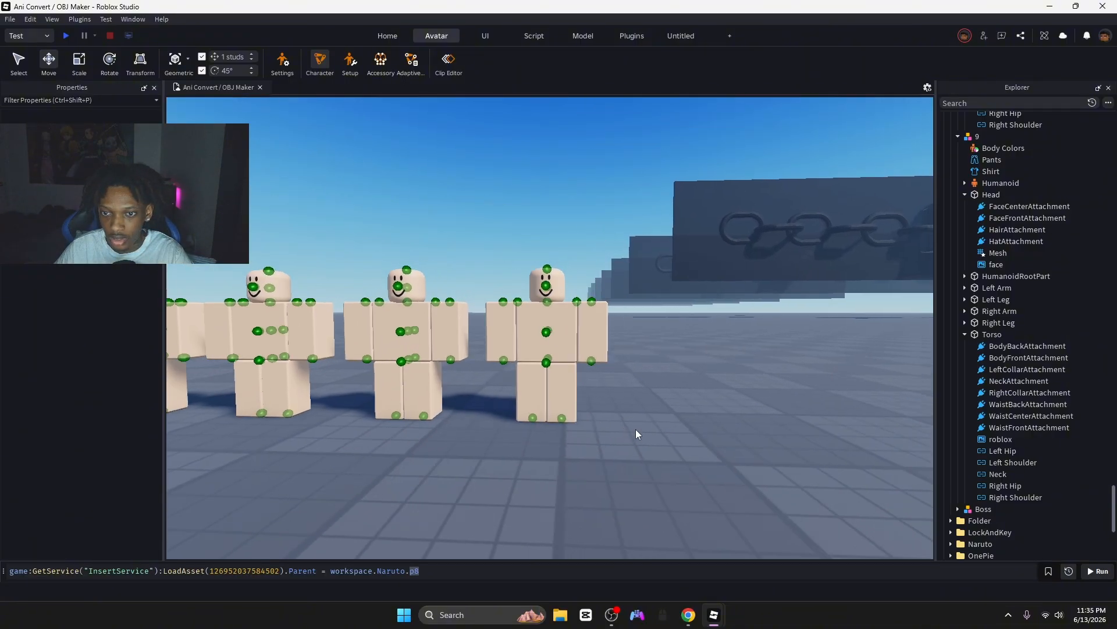
key("a")
key("w")
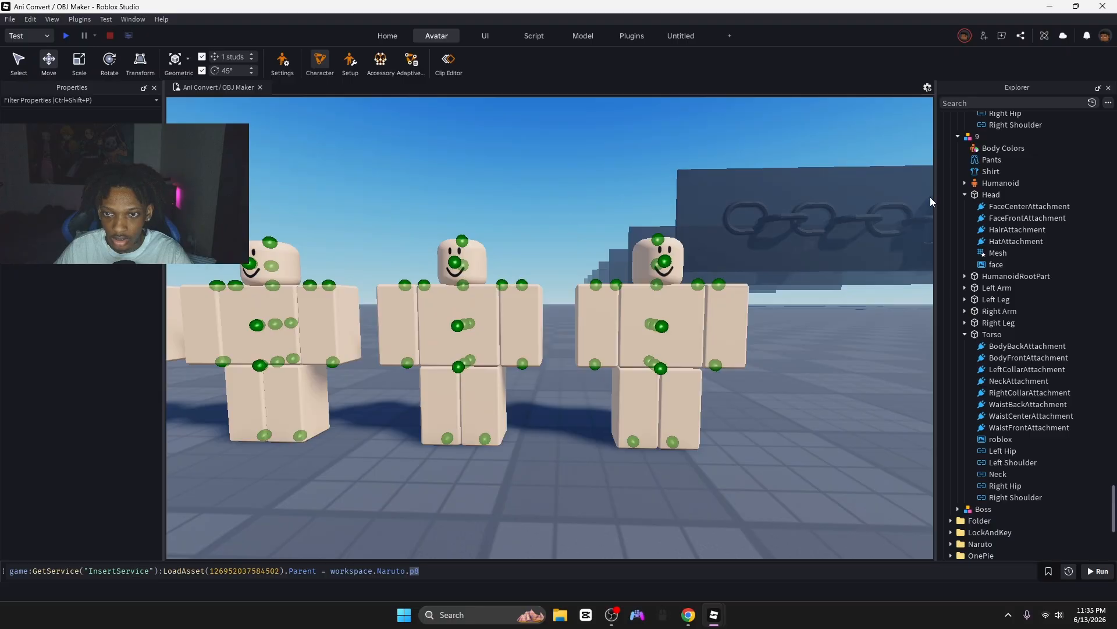
key("w")
key("d")
right_click_drag(760, 353, 777, 344)
key("s")
key("a")
key("w")
key("q")
- Collapse the expanded character models 8, 9, 7 and 6 in the BlankCharacters folder
scroll(1008, 182, "up", 8)
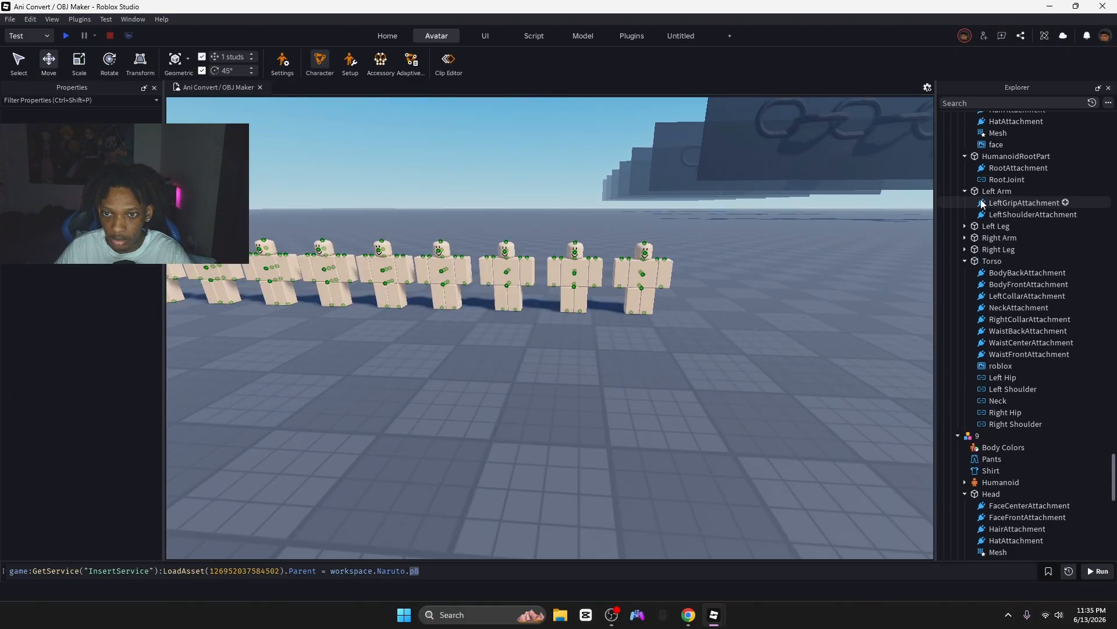
scroll(982, 205, "up", 6)
left_click(956, 342)
scroll(959, 332, "down", 2)
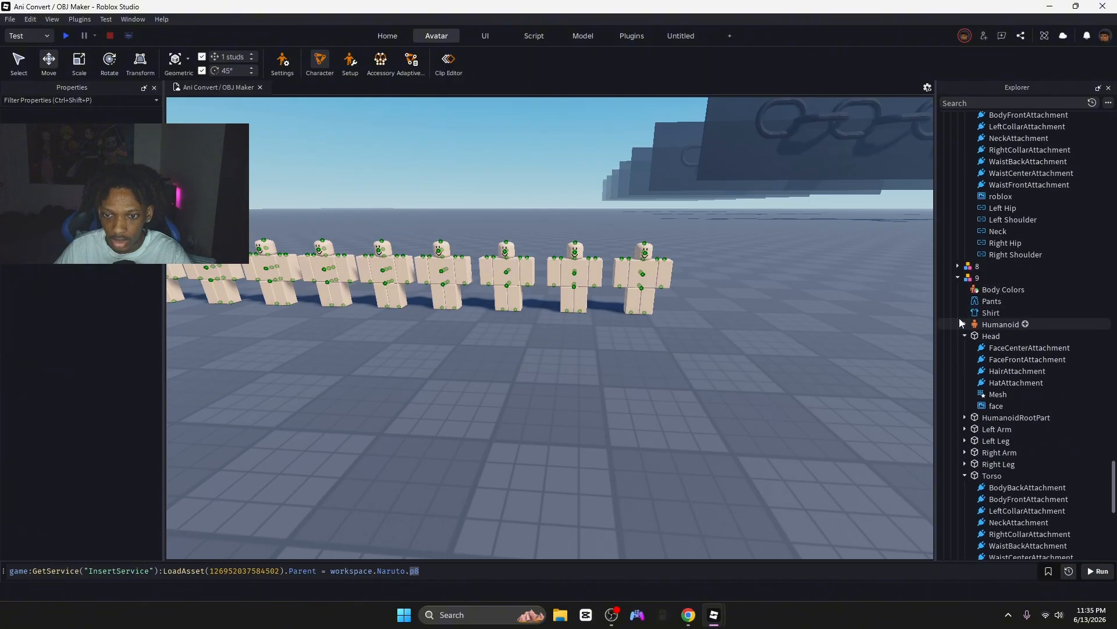
left_click(958, 278)
scroll(962, 278, "up", 6)
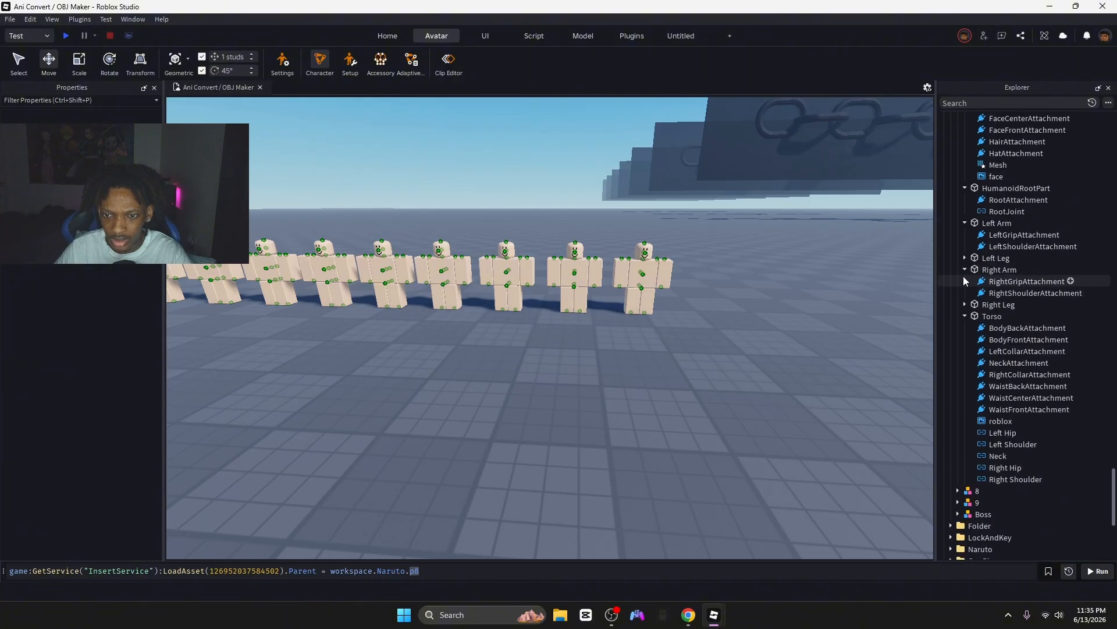
scroll(964, 277, "up", 4)
left_click(957, 199)
scroll(963, 207, "up", 5)
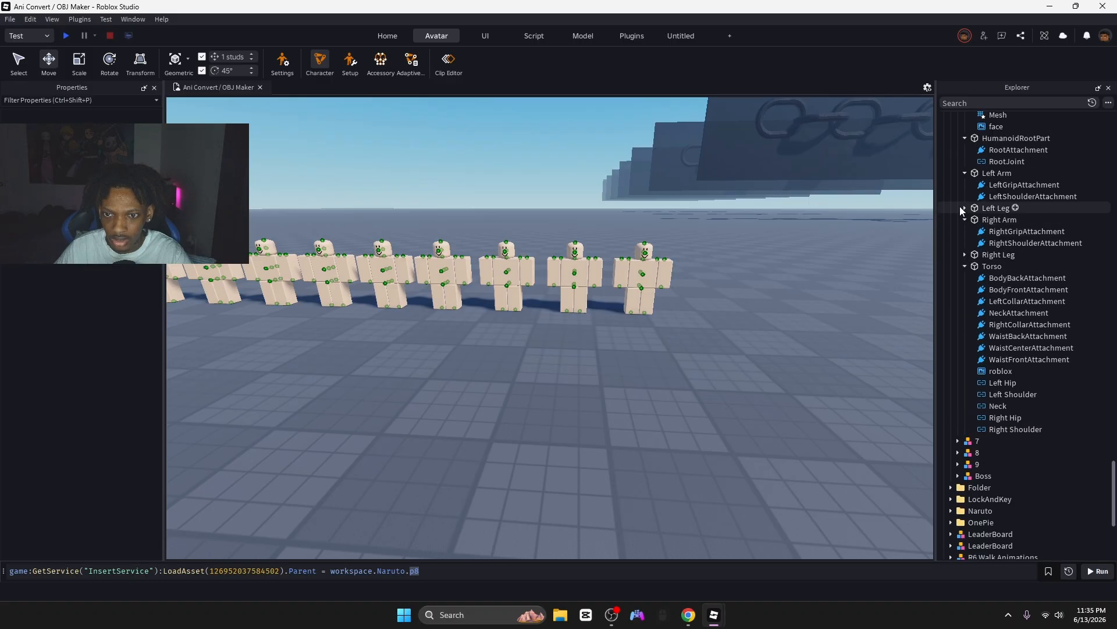
scroll(961, 209, "up", 5)
left_click(958, 226)
scroll(963, 228, "up", 8)
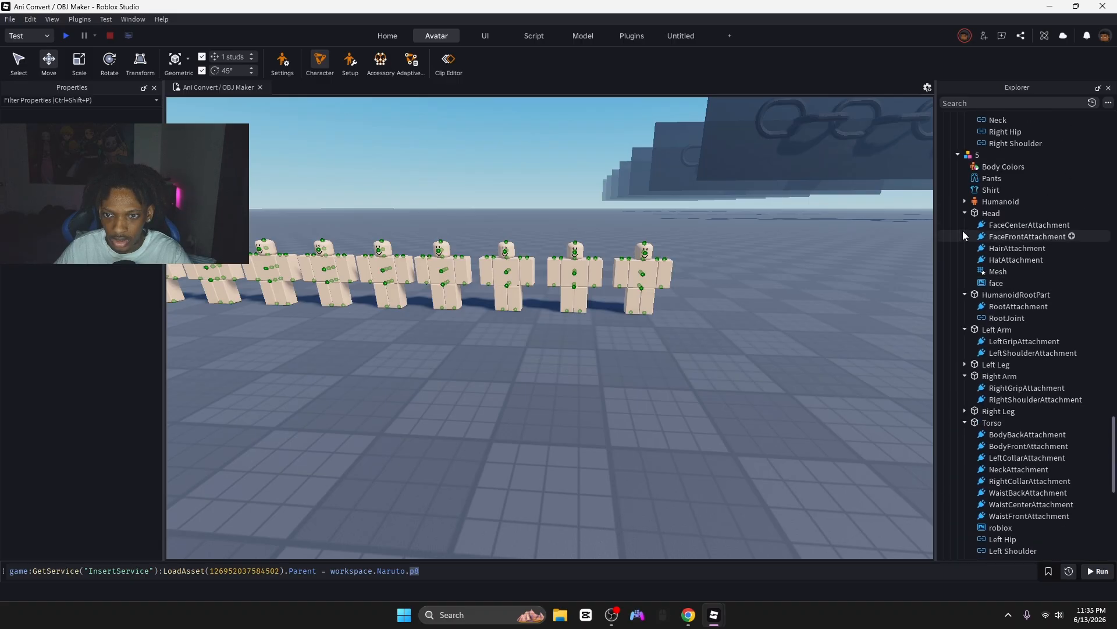
- Collapse the whole hierarchy inside the BlankCharacters folder together with the folder itself
left_click_drag(1113, 424, 1078, 111)
left_click(1038, 103)
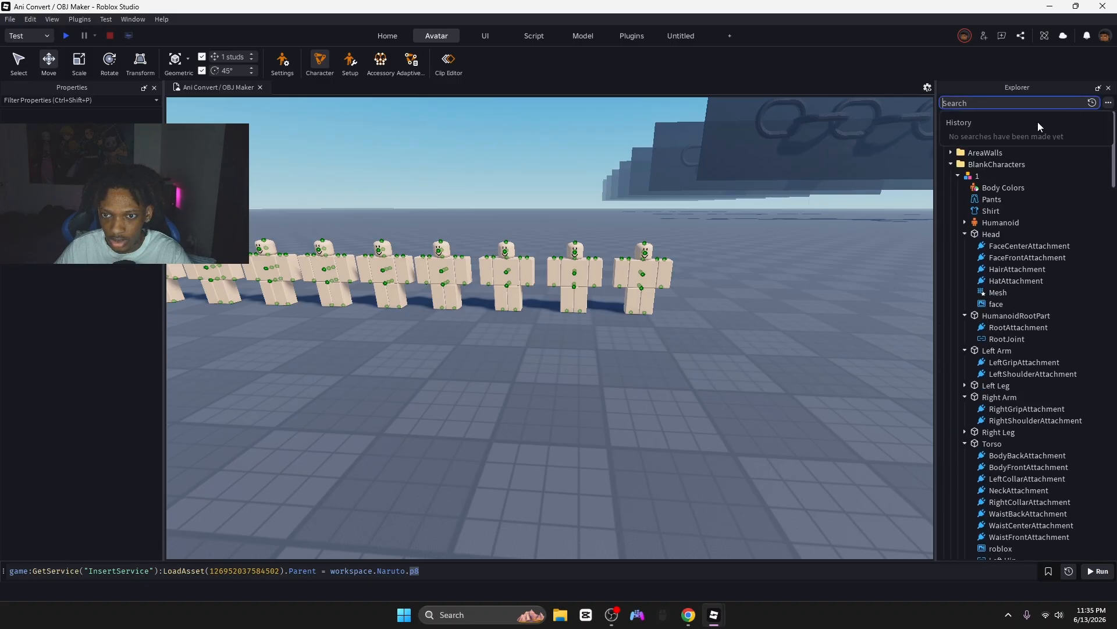
left_click(997, 165)
right_click(979, 165)
mouse_move(1006, 309)
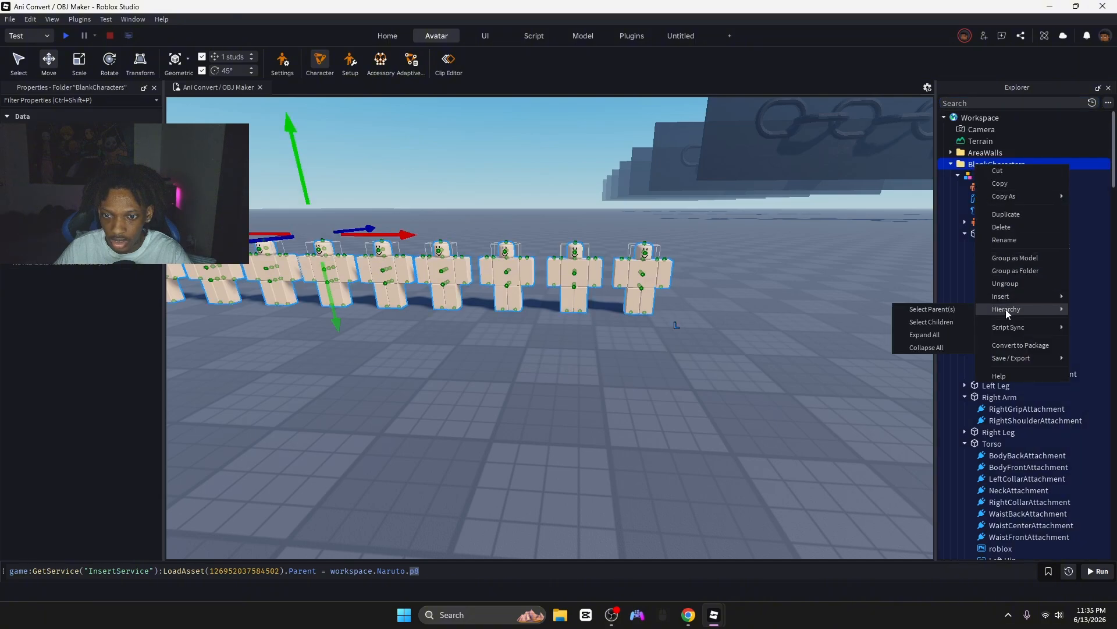
left_click(931, 347)
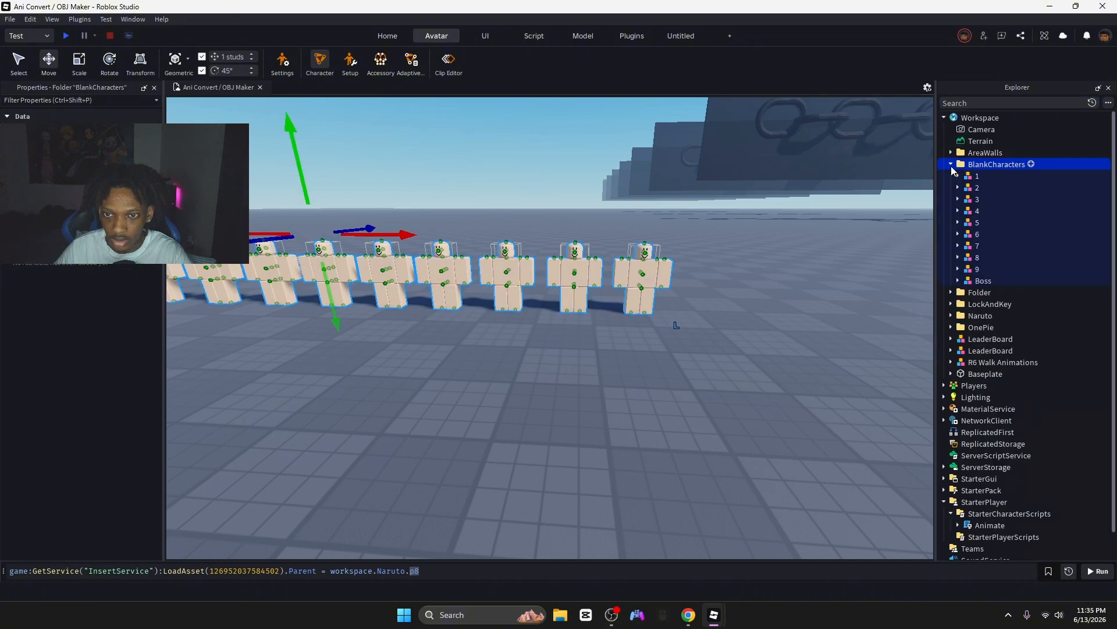
left_click(951, 164)
- Duplicate the BlankCharacters folder with all of its rigs and clear the selection
scroll(829, 338, "down", 5)
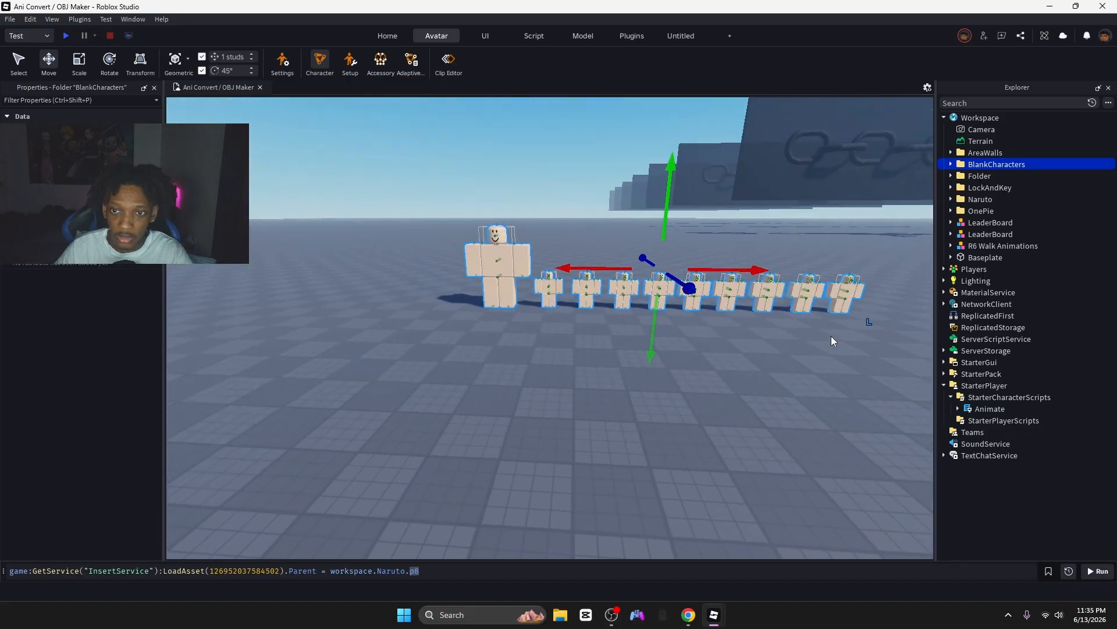
right_click_drag(831, 336, 828, 336)
key("ctrl+d")
right_click_drag(697, 302, 698, 302)
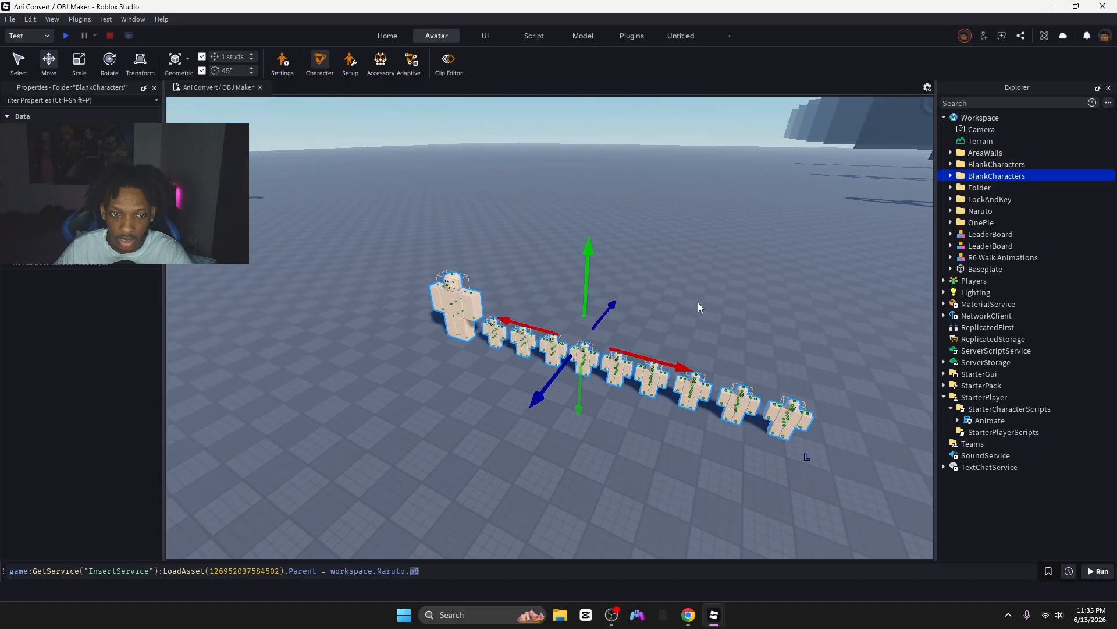
left_click(617, 307)
right_click_drag(616, 305, 629, 298)
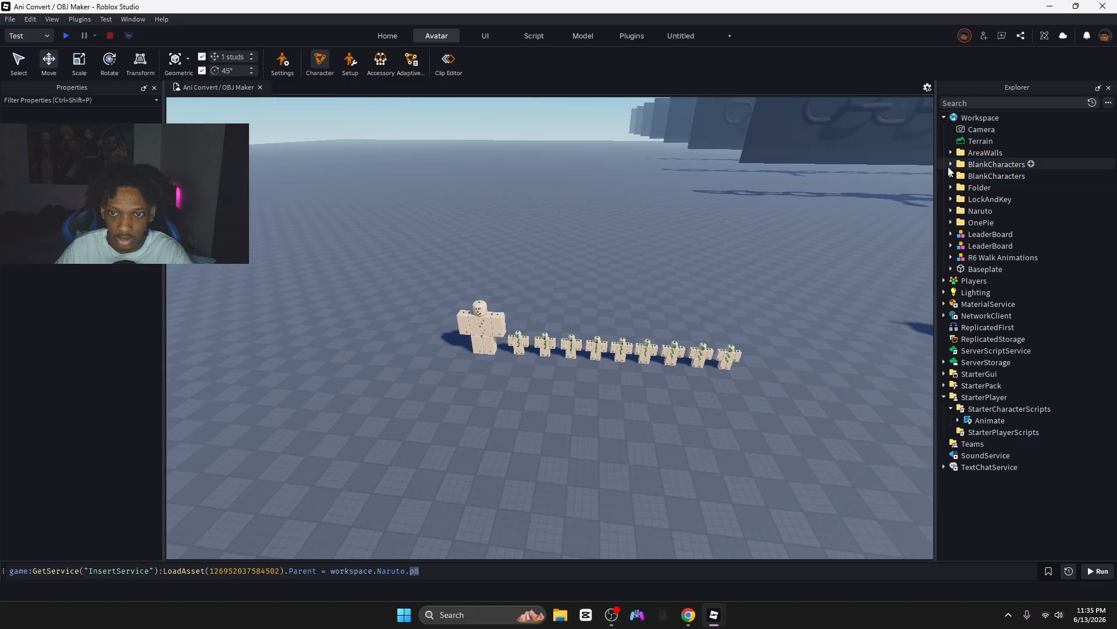
- Move the original BlankCharacters row sideways, away from its duplicate
left_click(966, 165)
key("s")
right_click_drag(877, 230, 876, 230)
key("d")
left_click_drag(588, 300, 341, 277)
- Reposition the duplicated BlankCharacters row so it stands in line beside the finished Naruto characters
left_click(994, 176)
left_click_drag(600, 298, 750, 293)
left_click_drag(658, 349, 674, 319)
left_click_drag(727, 271, 761, 277)
- Move the original BlankCharacters row next to the duplicated row and align it with that row
left_click(997, 164)
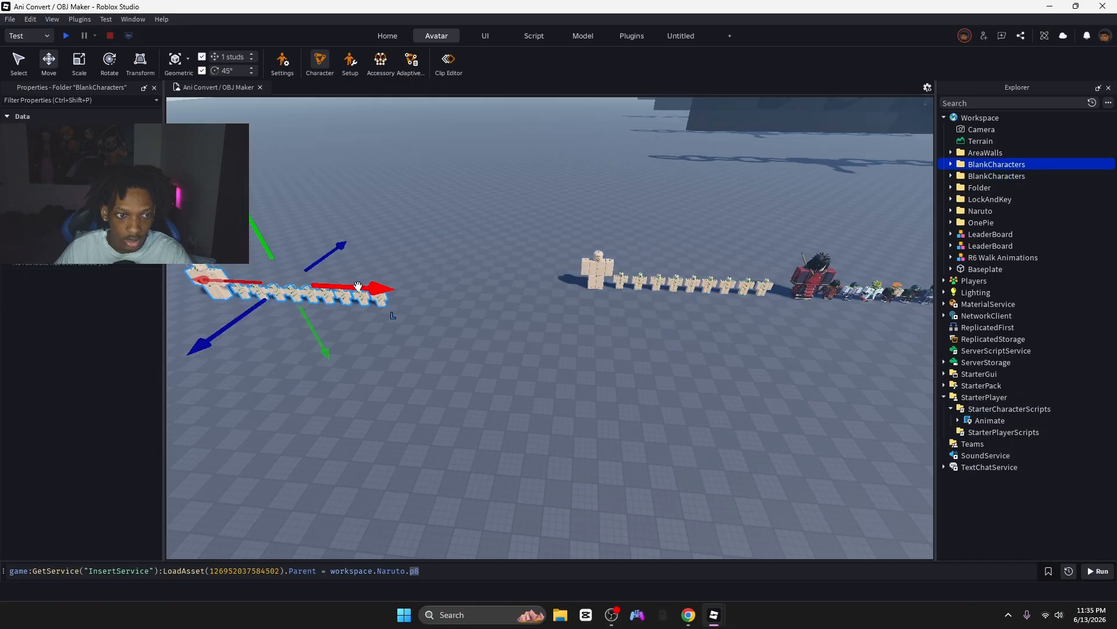
left_click_drag(358, 287, 507, 300)
left_click_drag(413, 323, 440, 294)
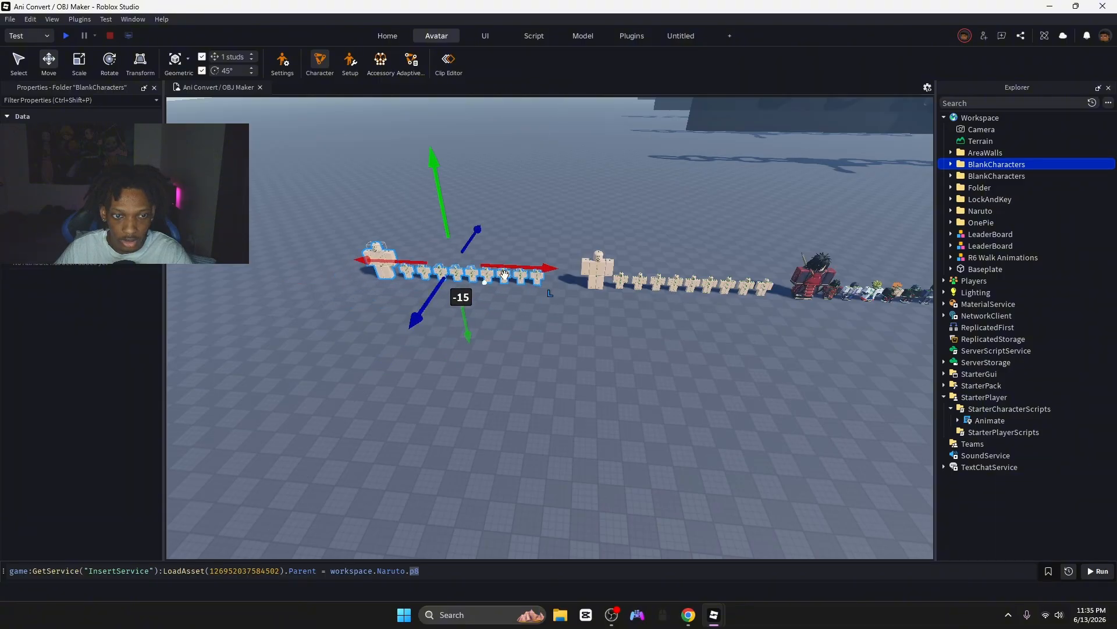
mouse_move(505, 275)
left_mouse_down()
mouse_move(535, 277)
mouse_move(519, 277)
left_mouse_up()
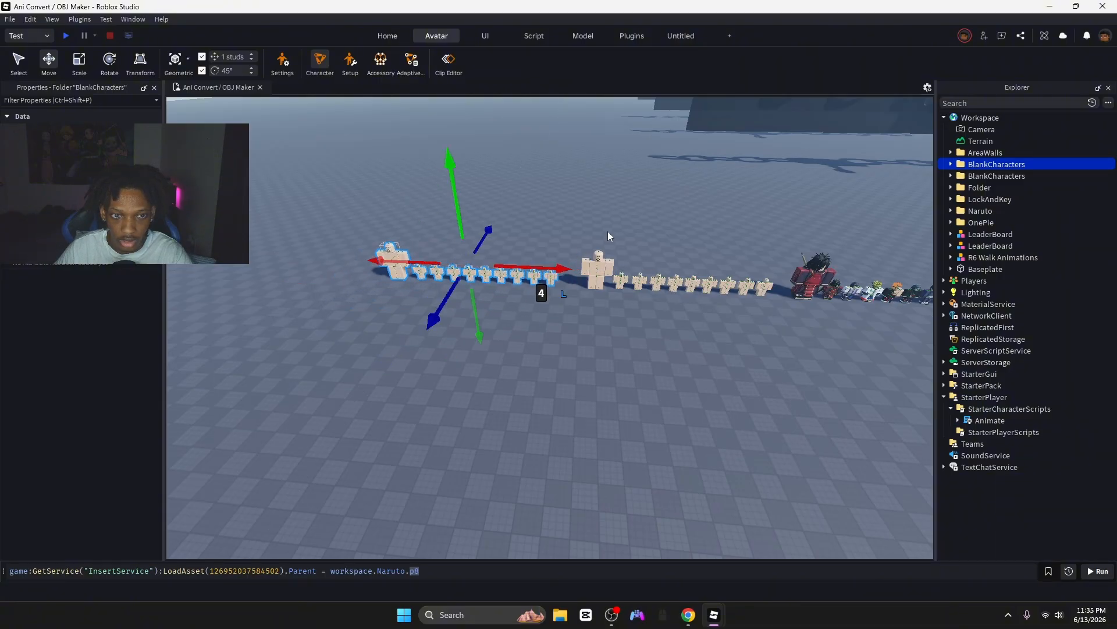
left_click(608, 232)
- Examine the placement of the blank character rows beside the finished red-armoured boss character
key("w")
right_click_drag(623, 239, 626, 240)
key("d")
key("w")
key("d")
key("a")
key("s")
right_click_drag(472, 344, 472, 344)
key("a")
key("s")
key("d")
key("w")
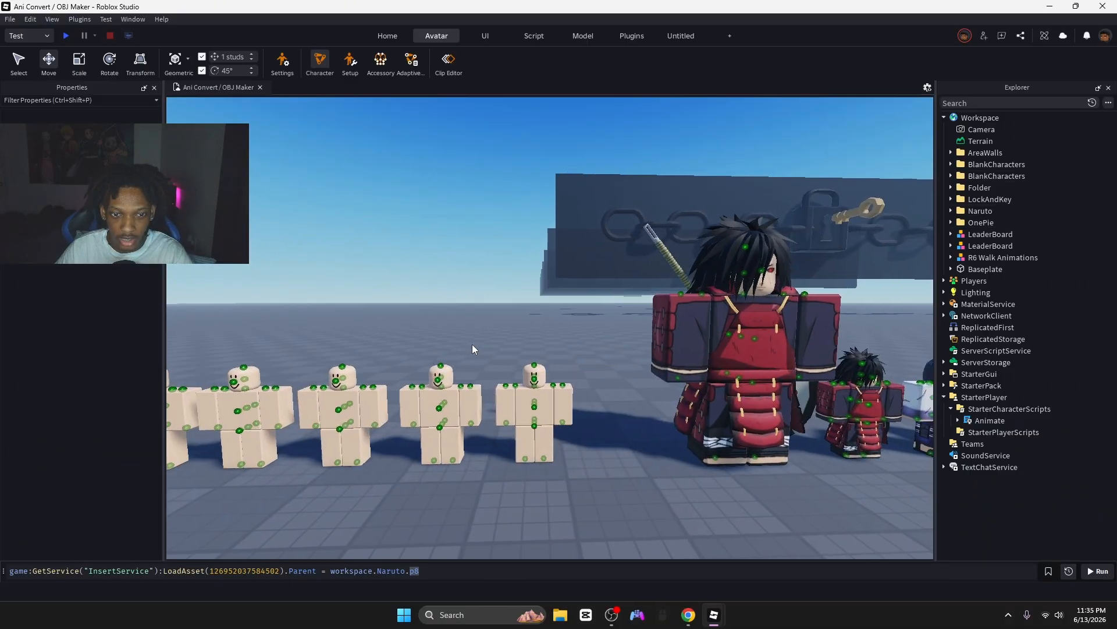
key("a")
- Rename the duplicated BlankCharacters folder as C and expand it to show its character models
left_click(989, 164)
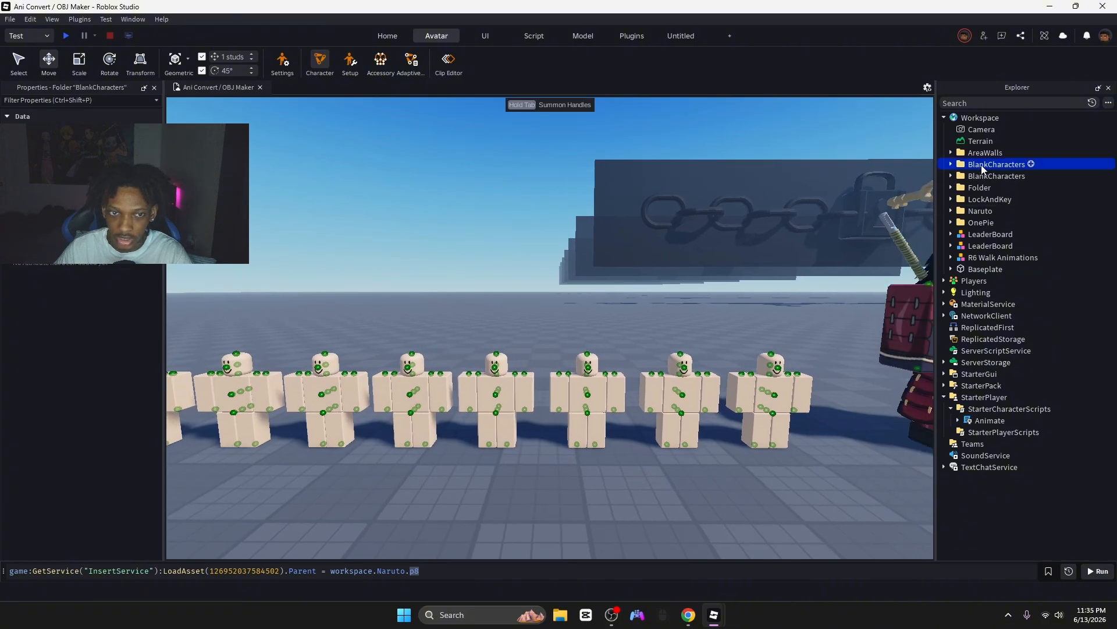
left_click(976, 174)
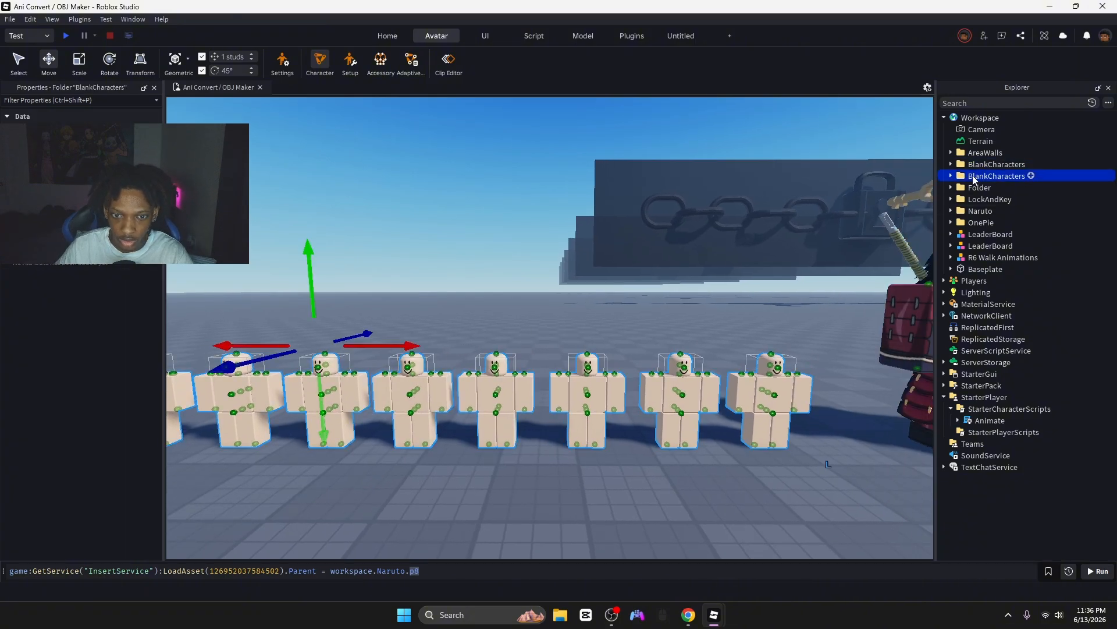
left_click(974, 176)
type("C")
key("Return")
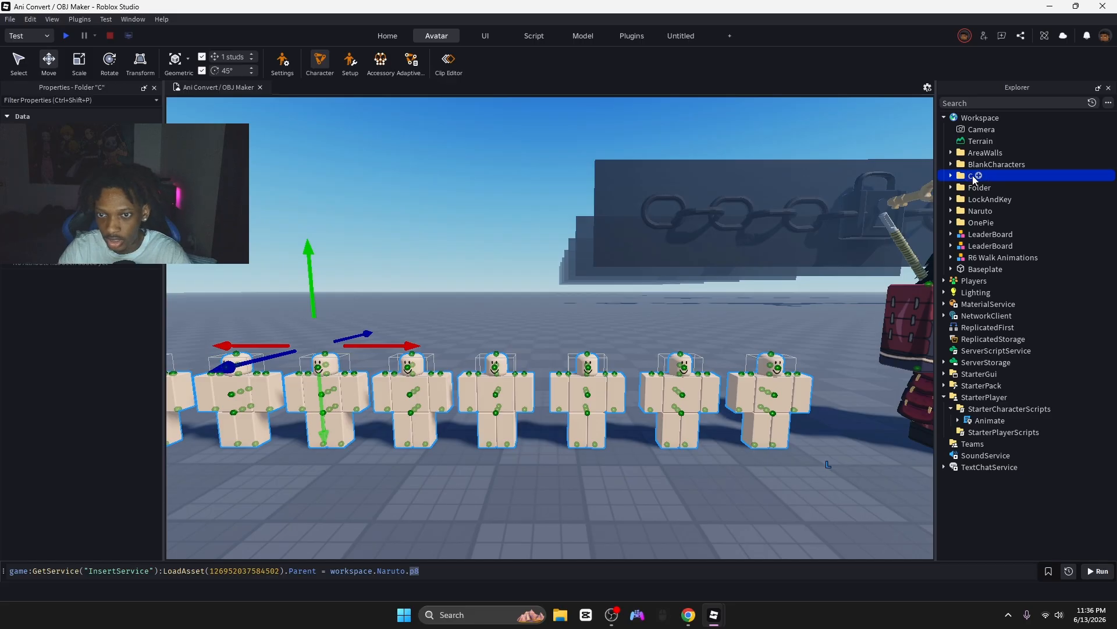
left_click(951, 175)
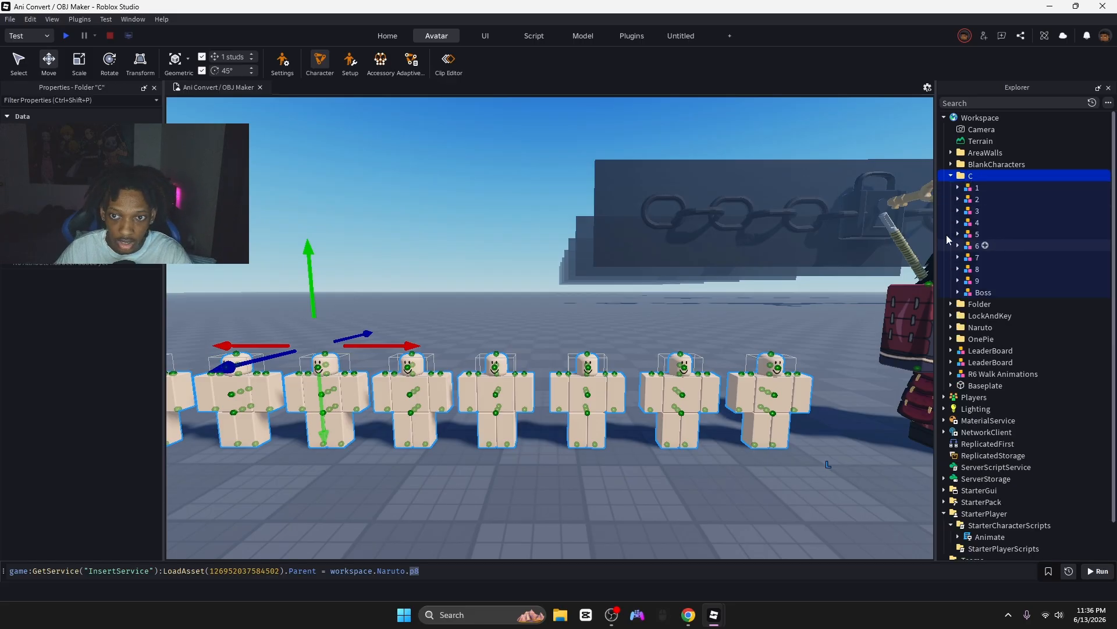
scroll(958, 213, "down", 1)
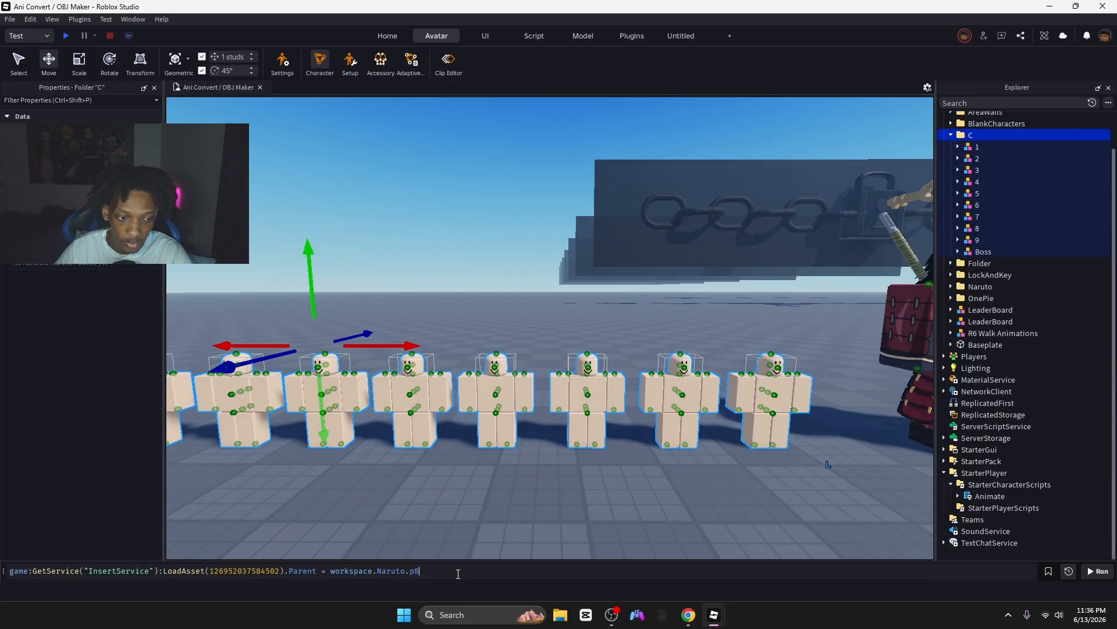
- Examine the InsertService LoadAsset command and its workspace.Naruto parent target
left_click_drag(368, 578, 84, 572)
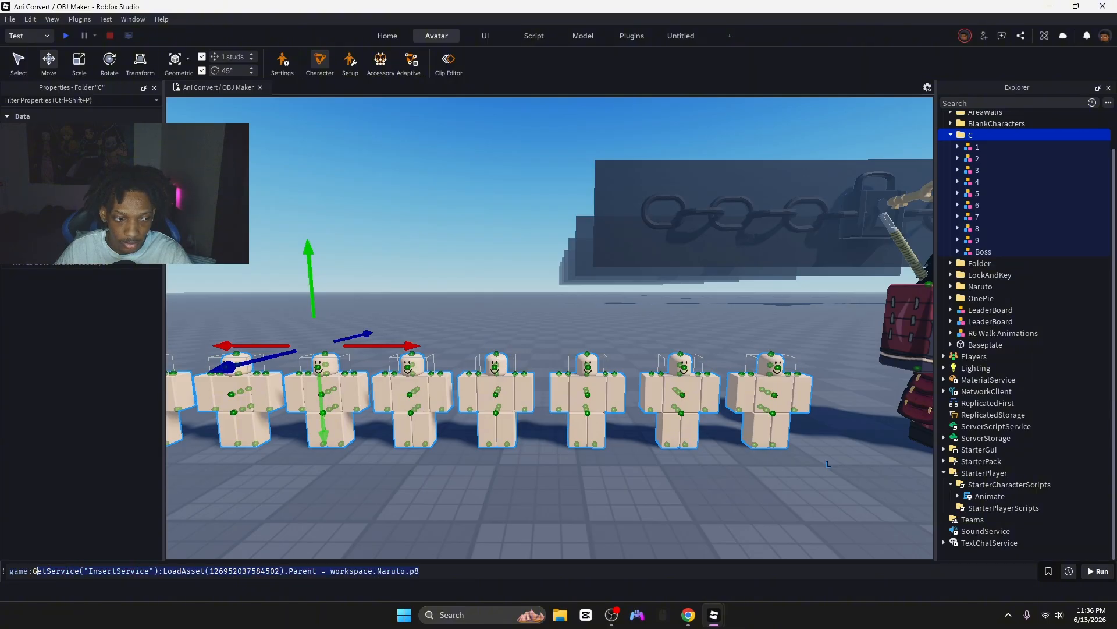
left_click(83, 573)
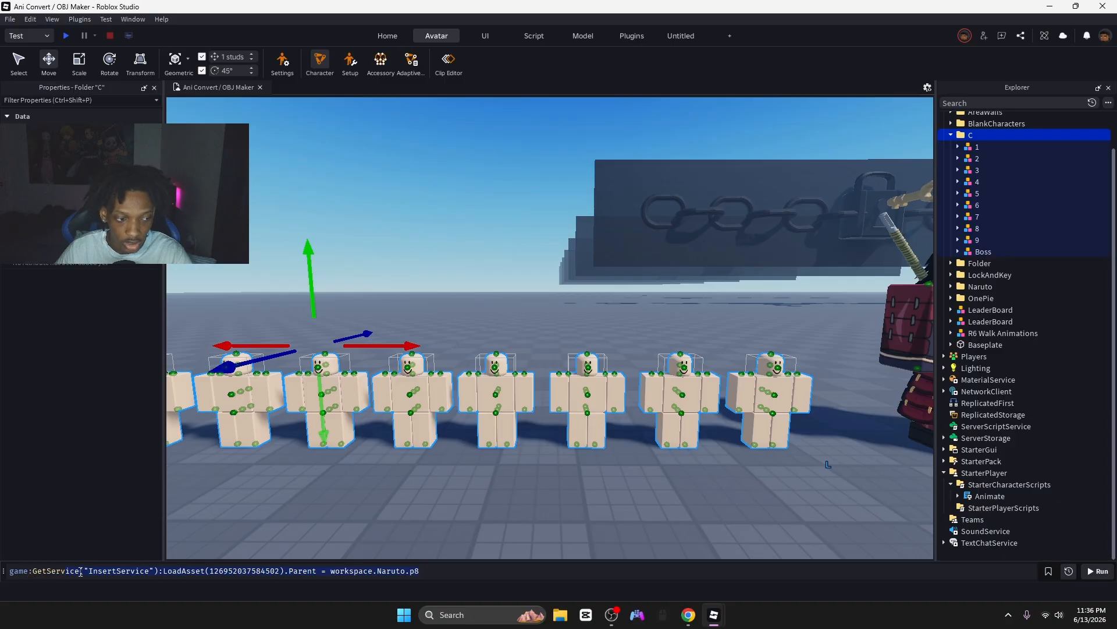
left_click_drag(81, 572, 429, 575)
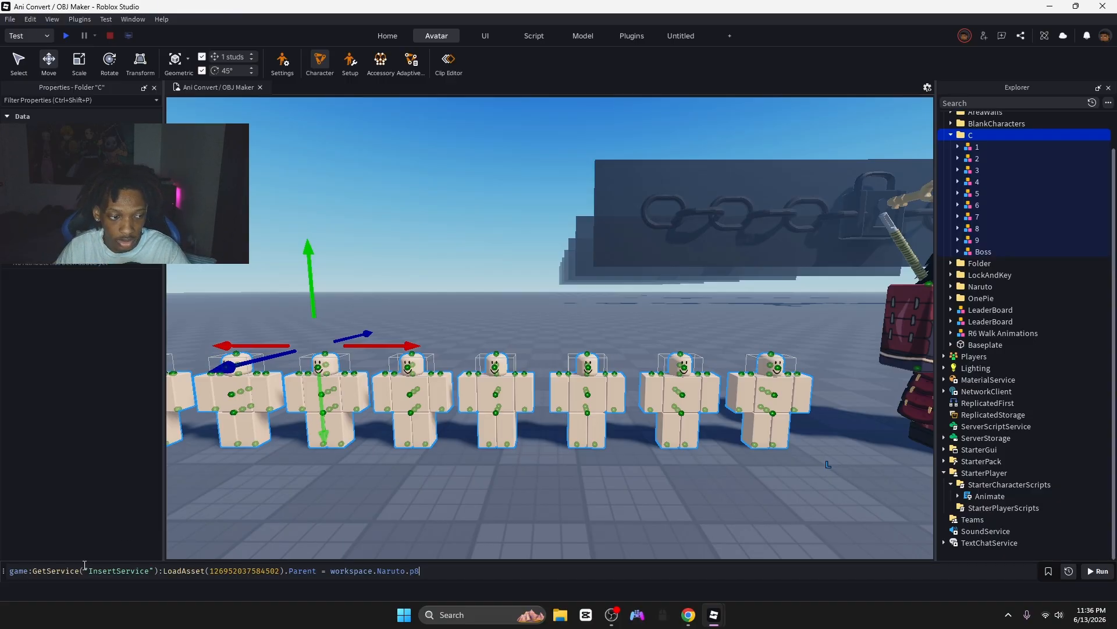
mouse_move(207, 570)
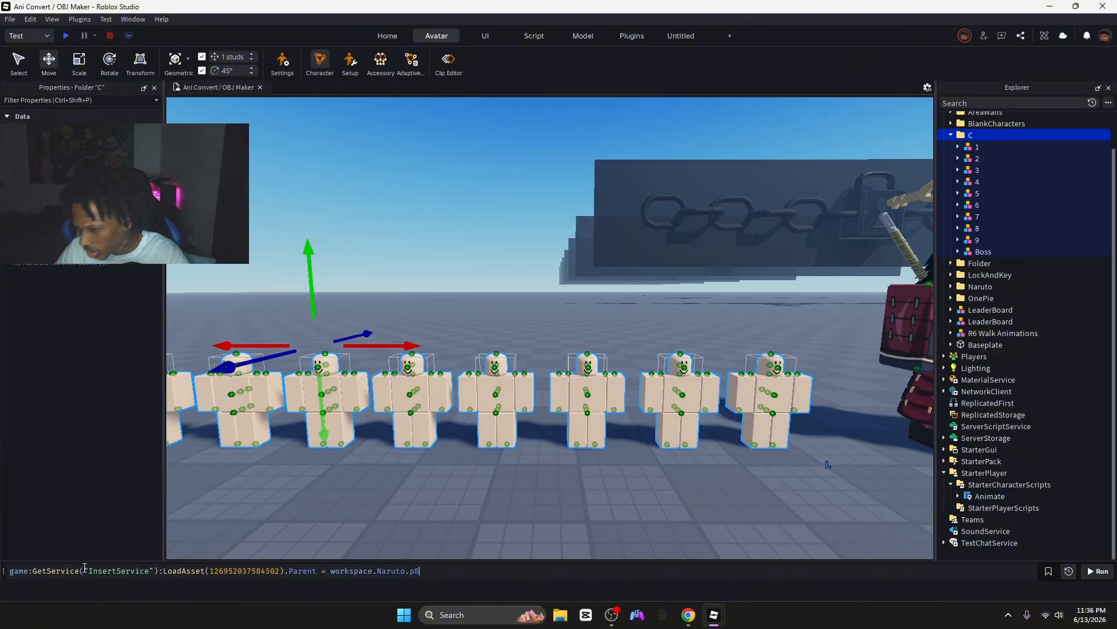
- Clear the asset ID from the LoadAsset call in the InsertService command
mouse_move(84, 568)
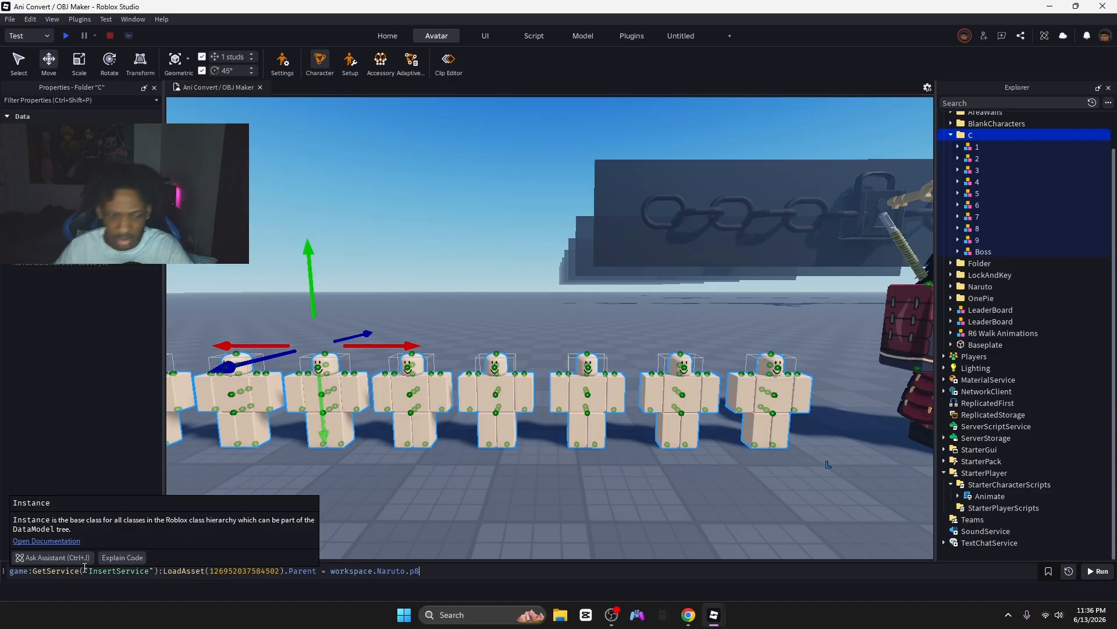
double_click(231, 570)
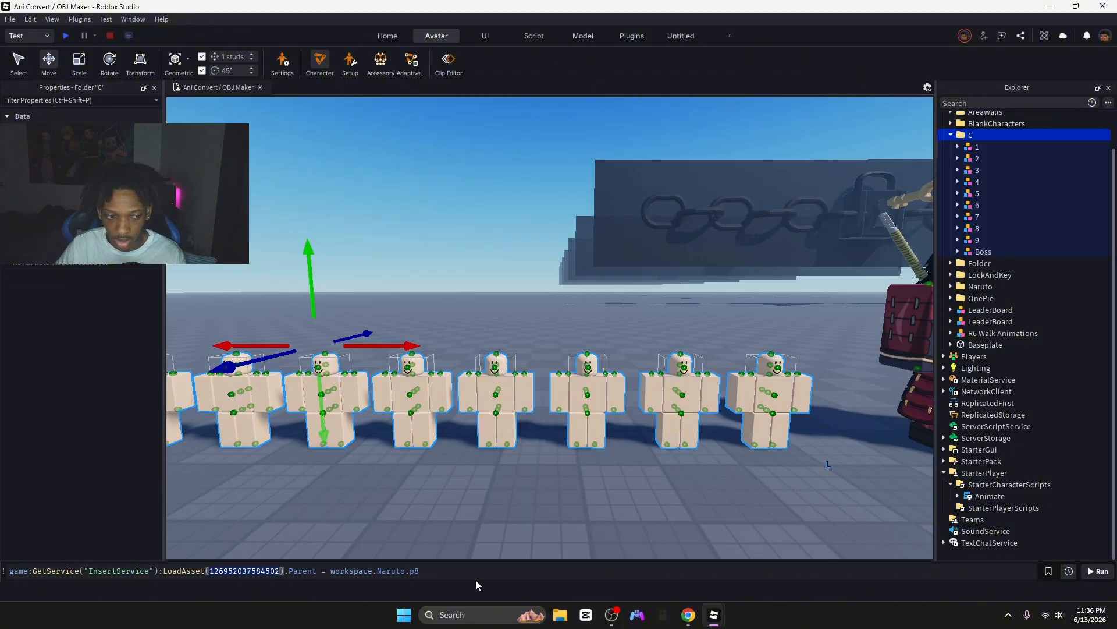
key("BackSpace")
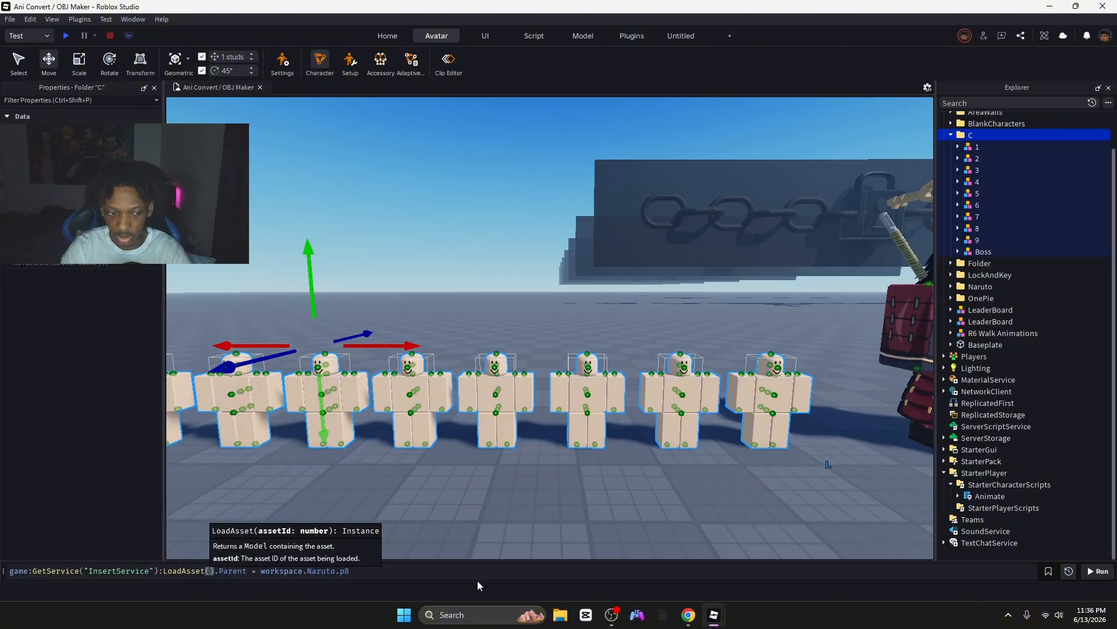
type("internume")
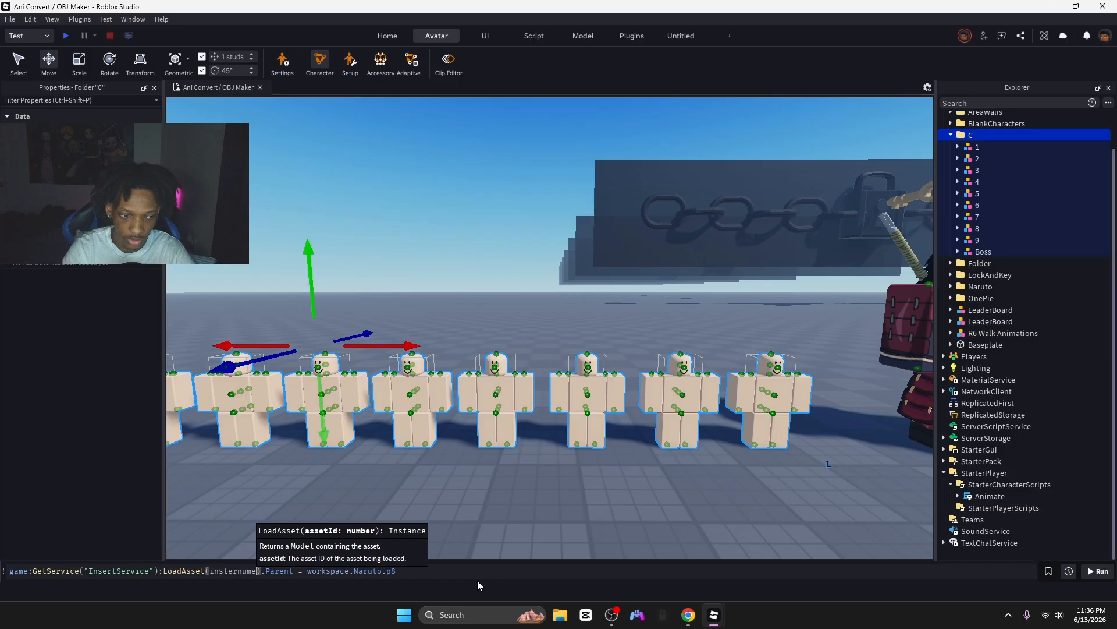
key("BackSpace")
key("BackSpace")
key("BackSpace")
key("BackSpace")
key("BackSpace")
key("BackSpace")
key("BackSpace")
key("BackSpace")
key("BackSpace")
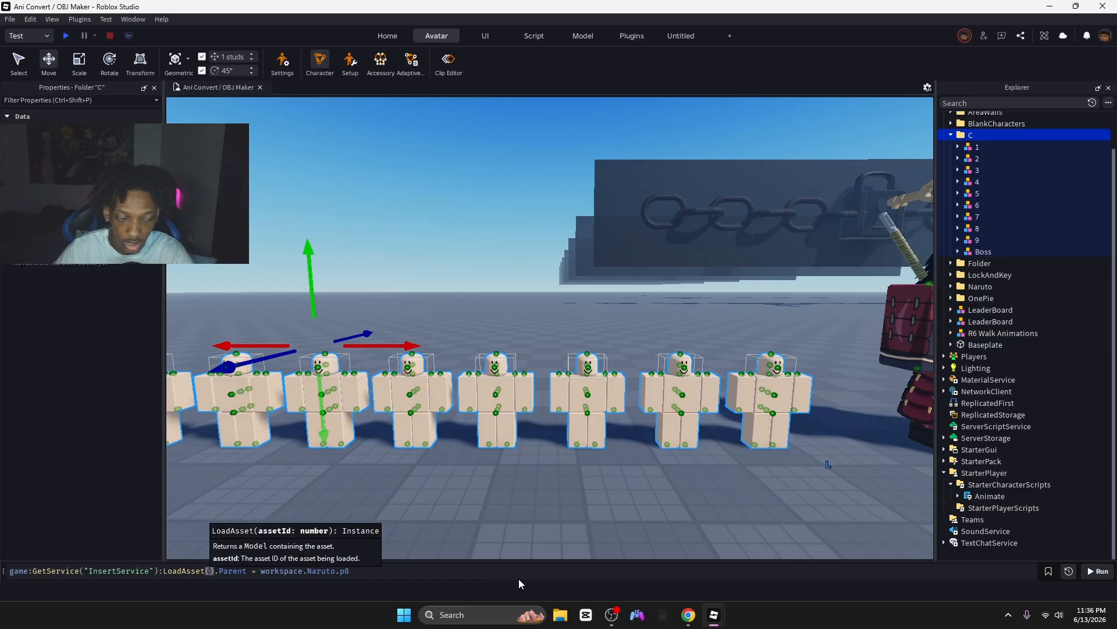
- Change the command's parent target from workspace.Naruto.p8 to workspace.C
left_click(385, 572)
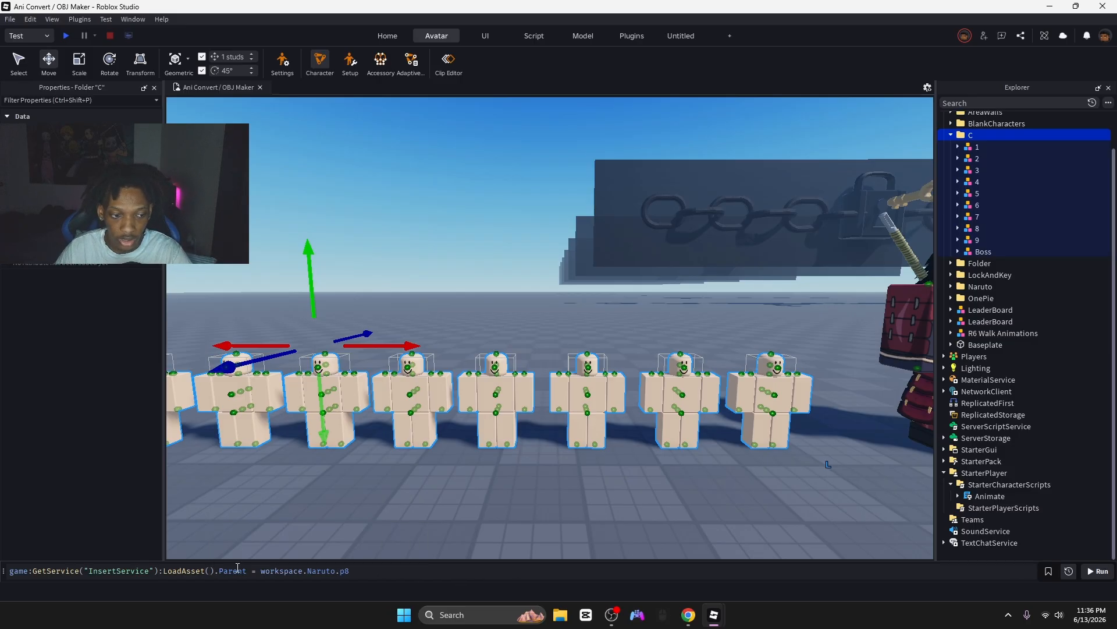
scroll(993, 244, "up", 2)
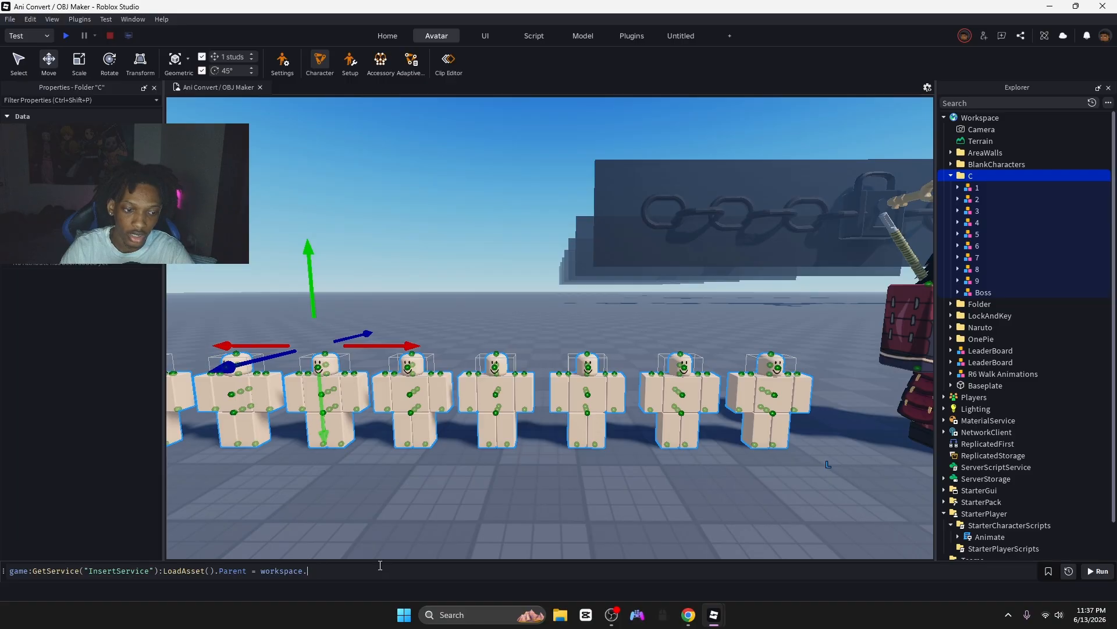
type("C")
left_click(331, 518)
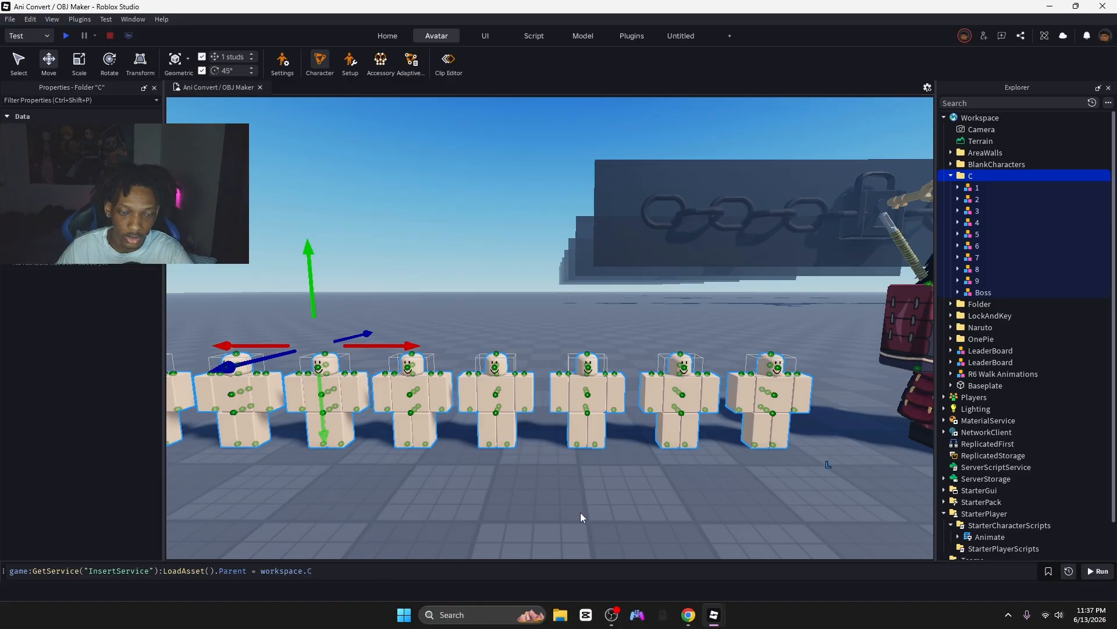
- Select blank character 1 and extend the command's parent target to workspace.C["1"]
left_click(768, 407)
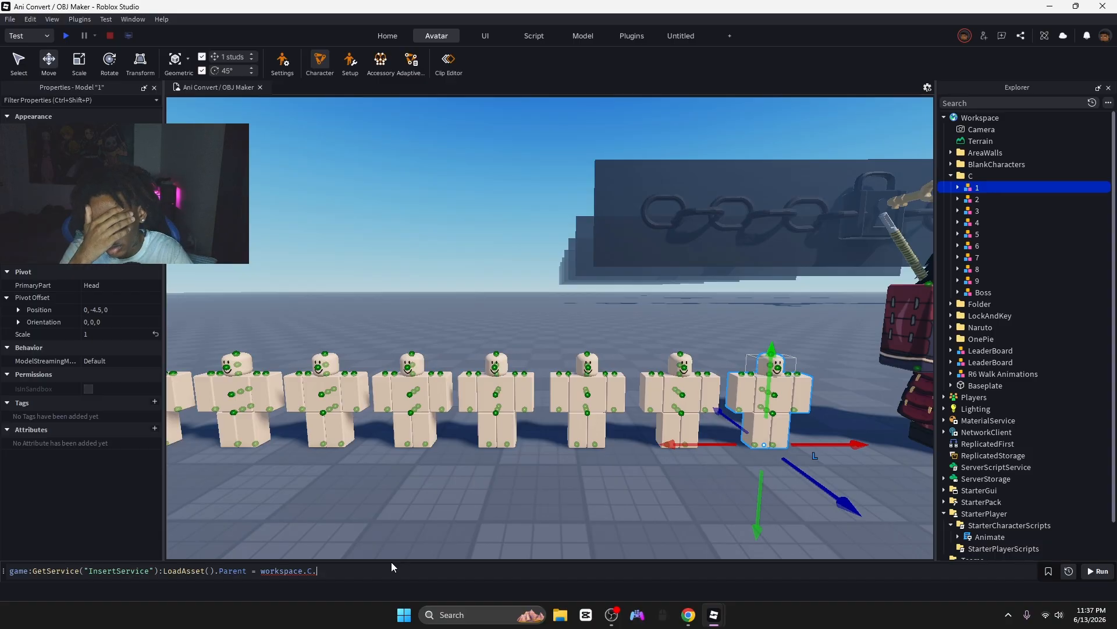
key("BackSpace")
type("[")
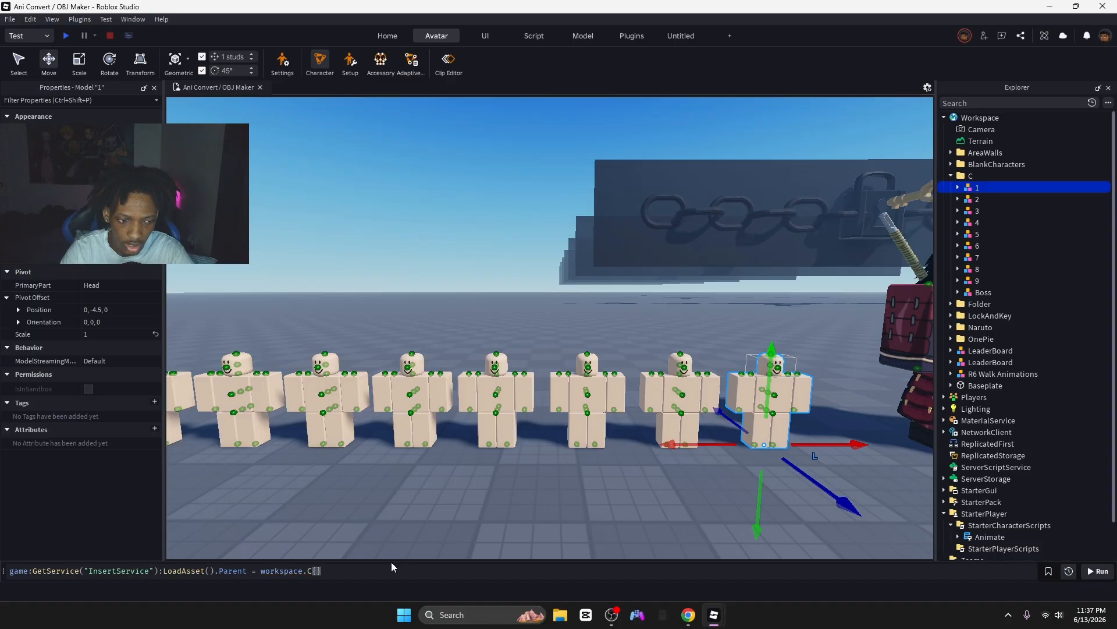
key("BackSpace")
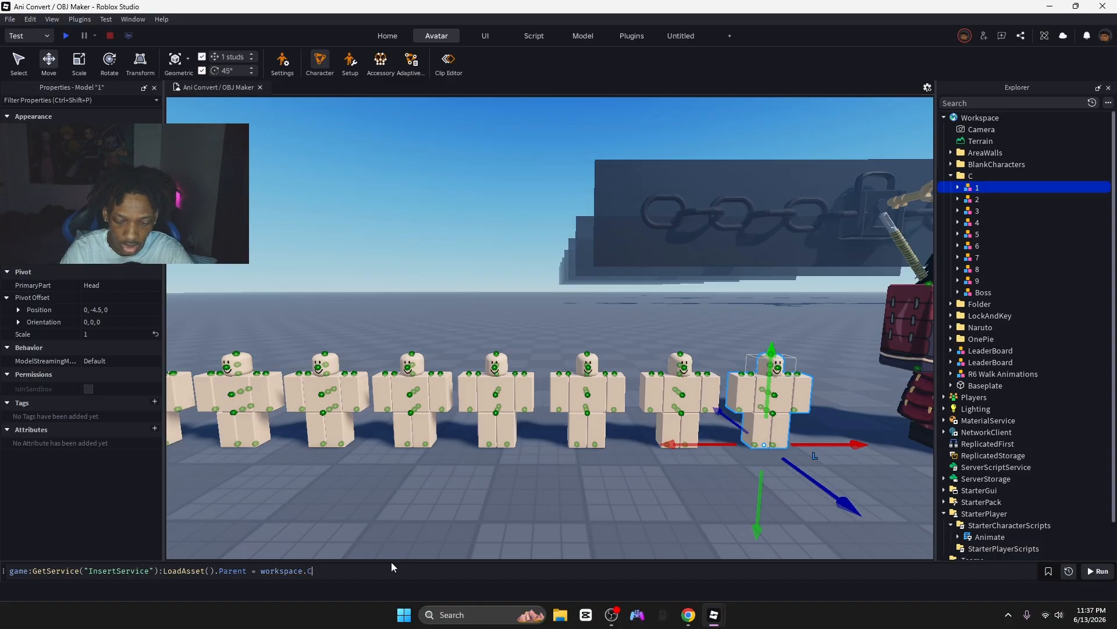
type("[")
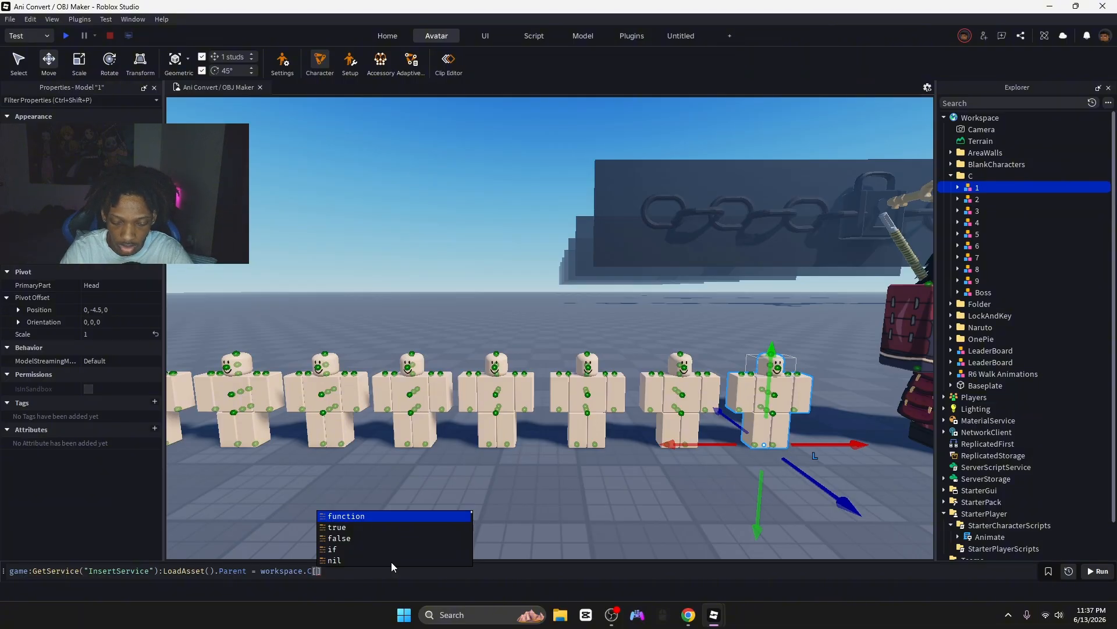
type("\"1")
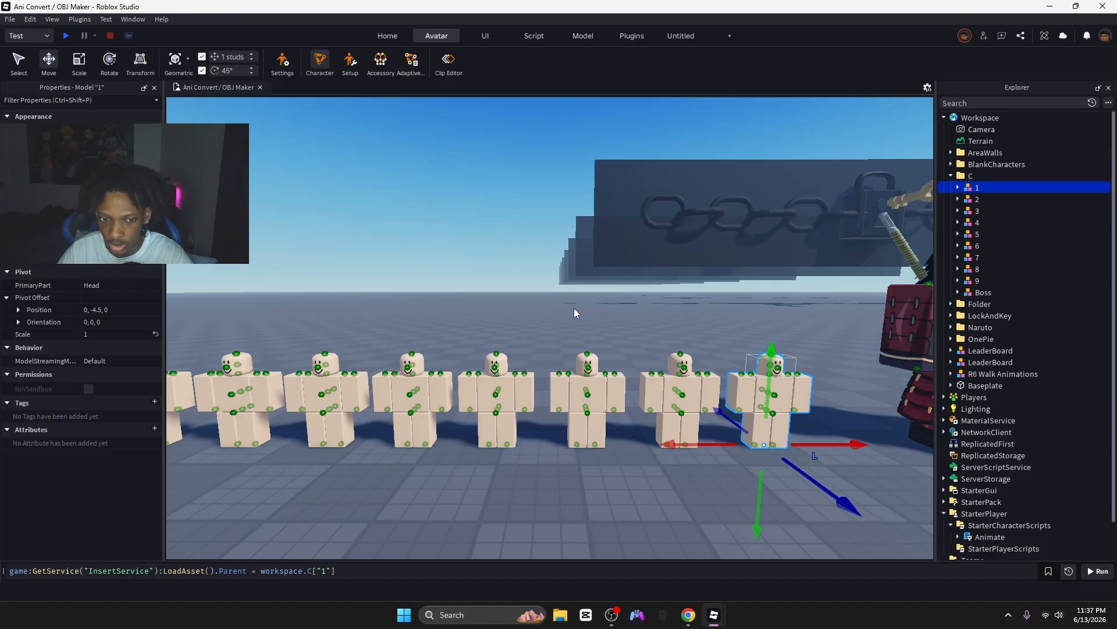
- Get a close view of blank character 1 in the C row and select it
left_click(482, 321)
scroll(484, 318, "up", 5)
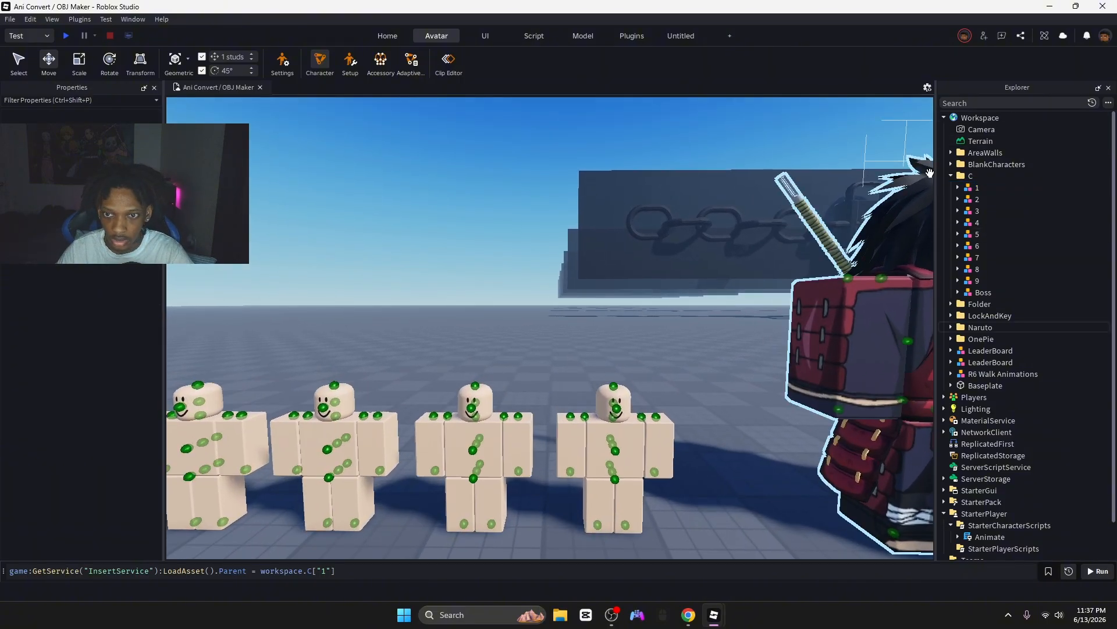
scroll(675, 292, "up", 1)
key("w")
key("s")
right_click_drag(676, 292, 676, 292)
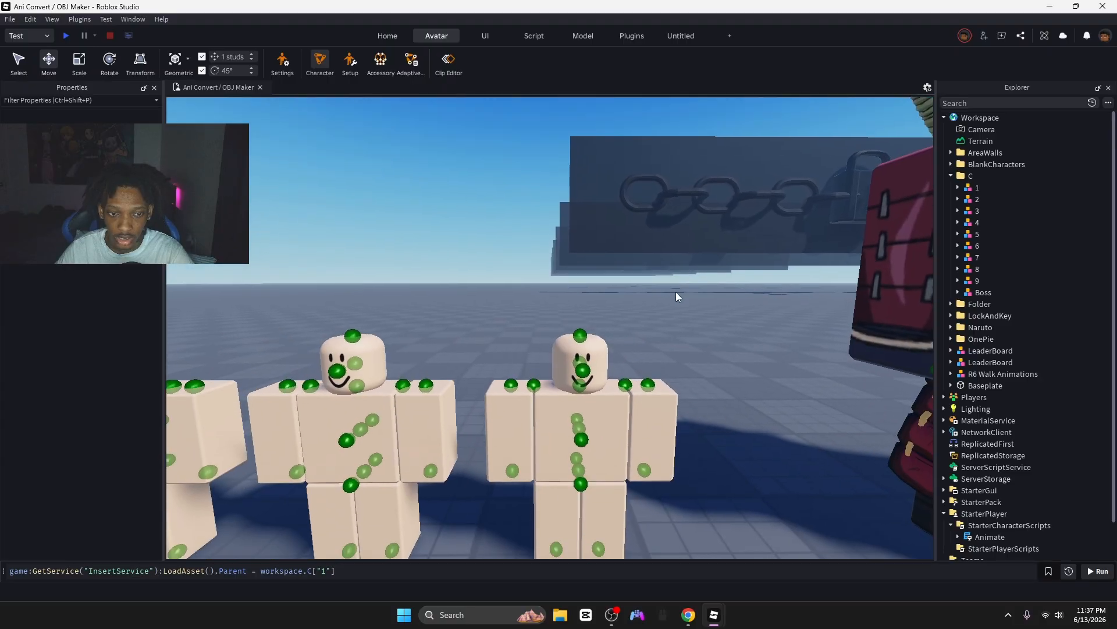
key("w")
key("q")
left_click(648, 408)
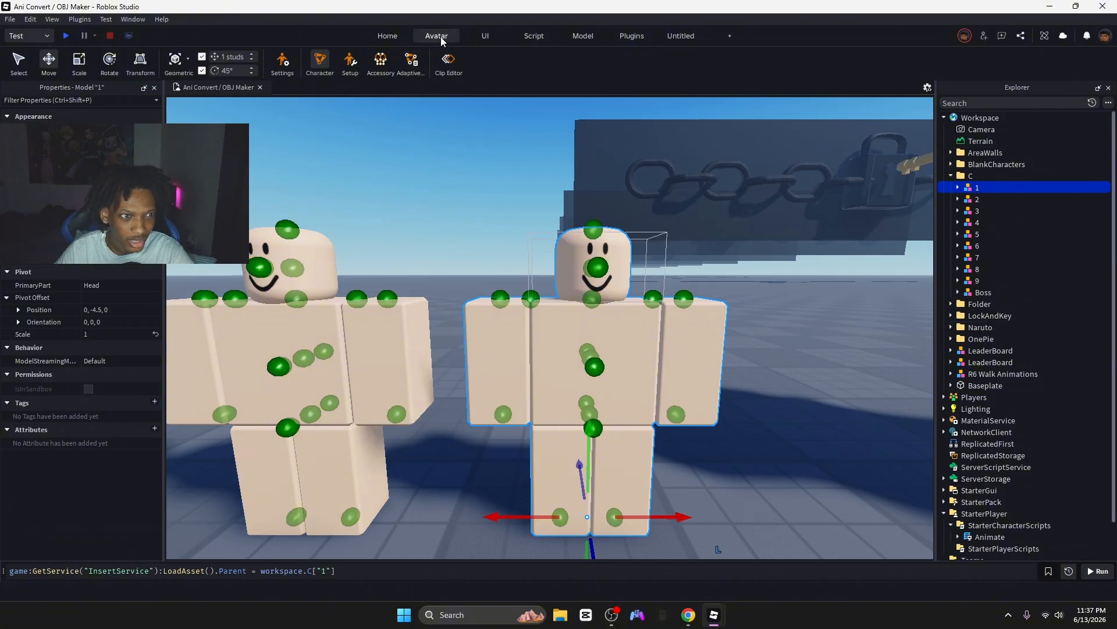
left_click(203, 70)
left_click(187, 57)
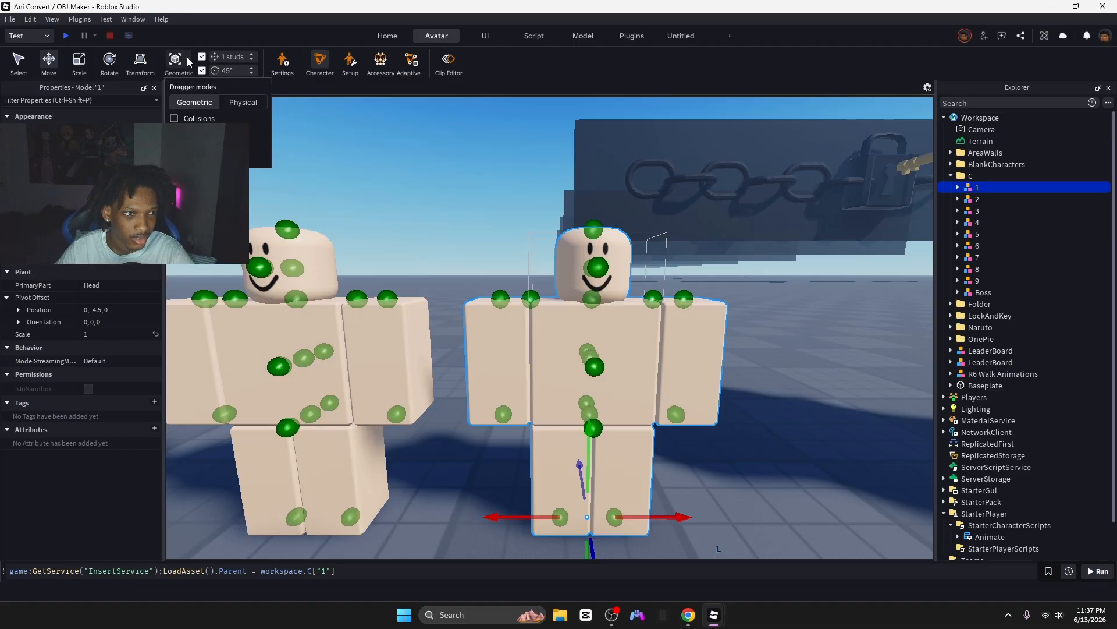
left_click(187, 57)
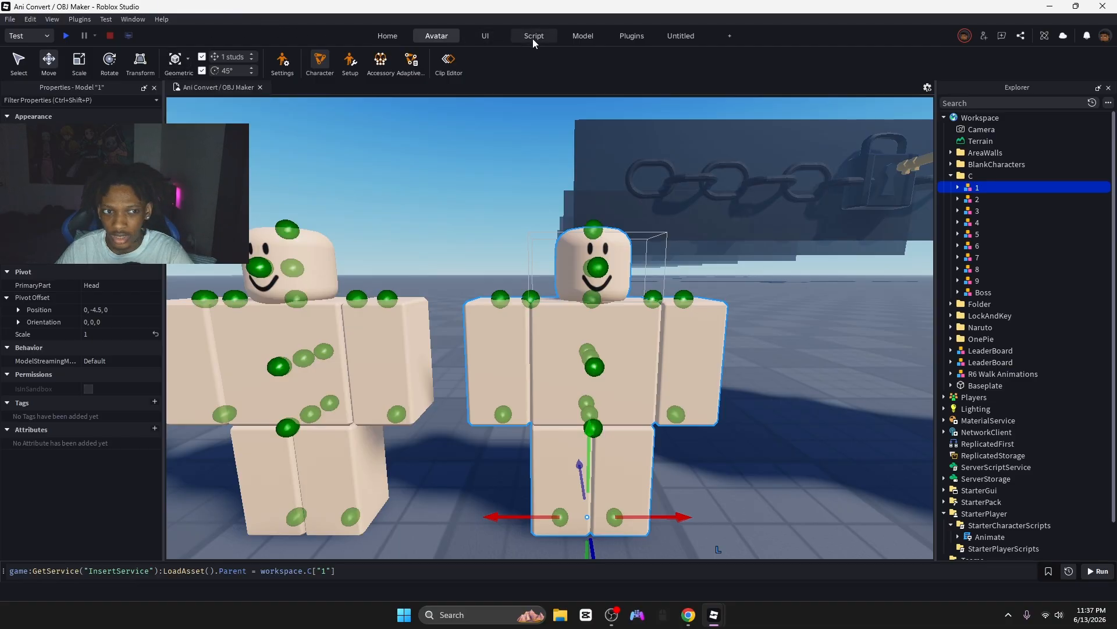
key("w")
mouse_move(498, 166)
right_mouse_down()
mouse_move(525, 167)
mouse_move(501, 167)
right_mouse_up()
key("w")
key("s")
key("w")
key("f")
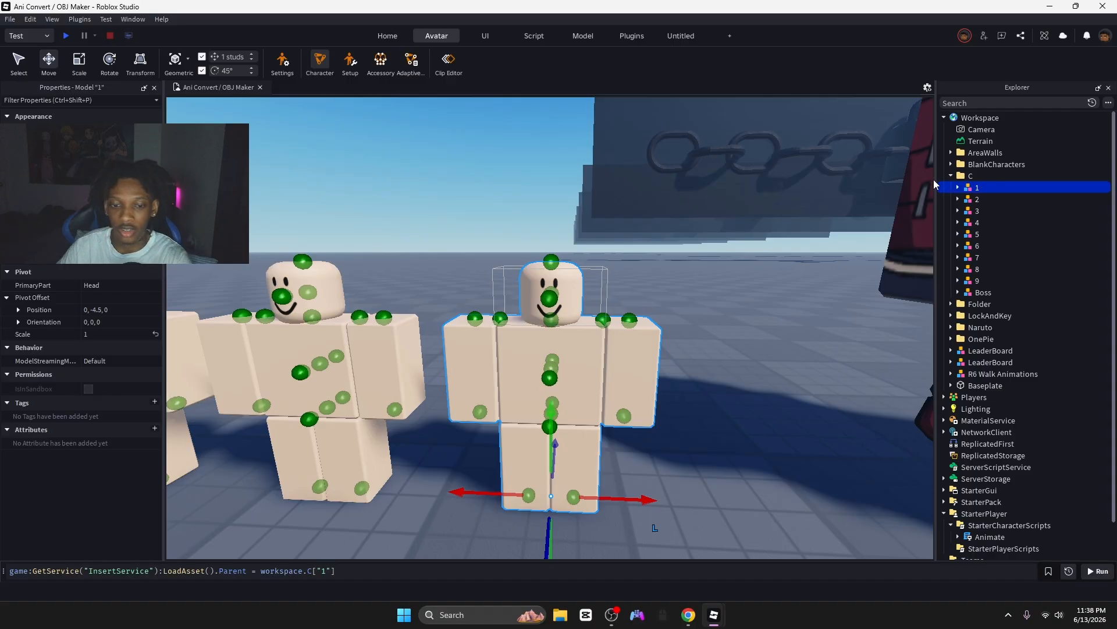
- Leave the open Studio places and switch to Chrome, showing the Anime Outfits game page on Roblox
left_click(1053, 6)
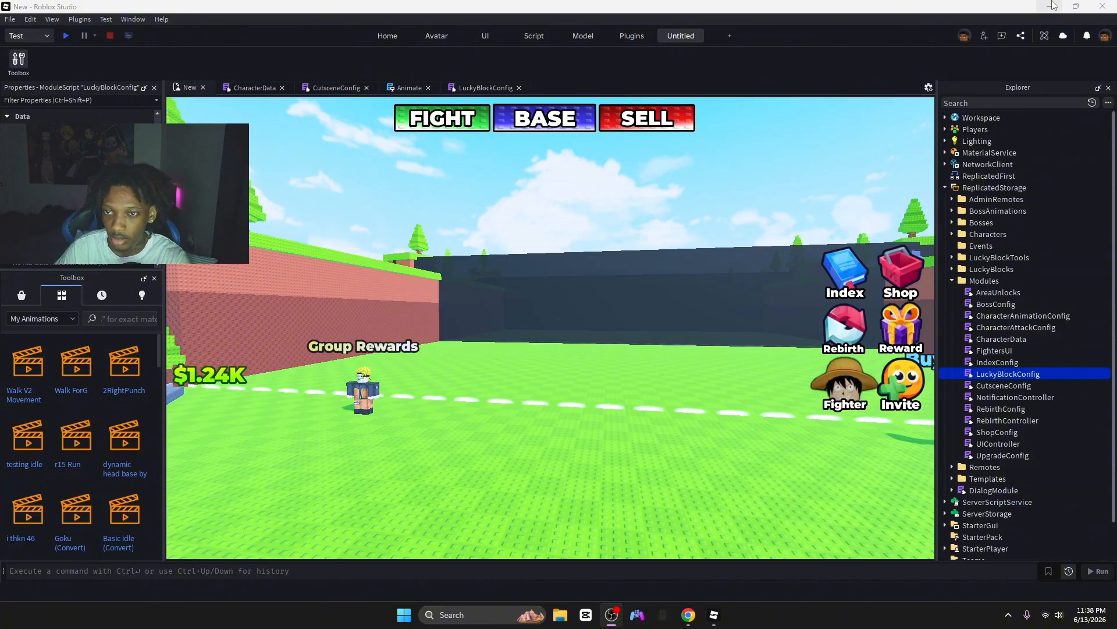
left_click(30, 19)
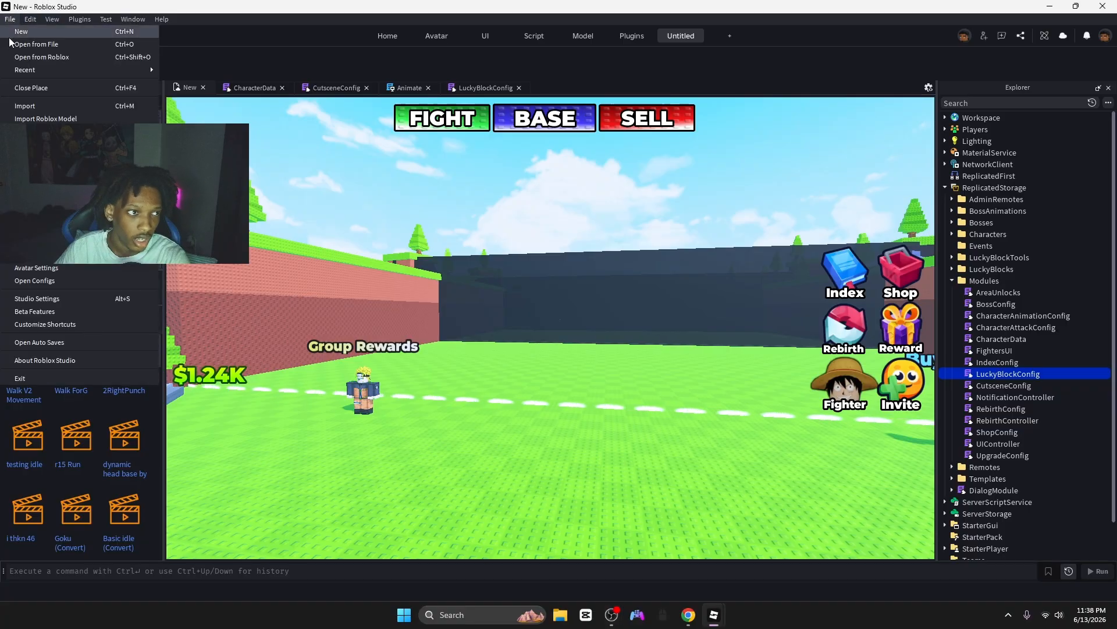
mouse_move(10, 19)
left_click(46, 206)
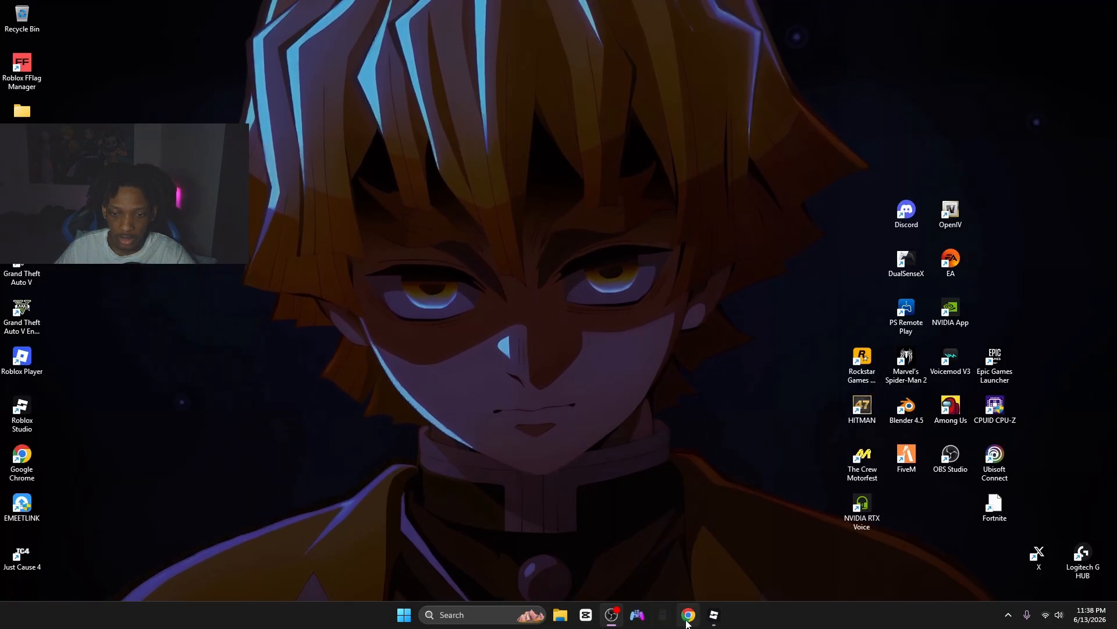
left_click_drag(425, 162, 670, 431)
mouse_move(688, 614)
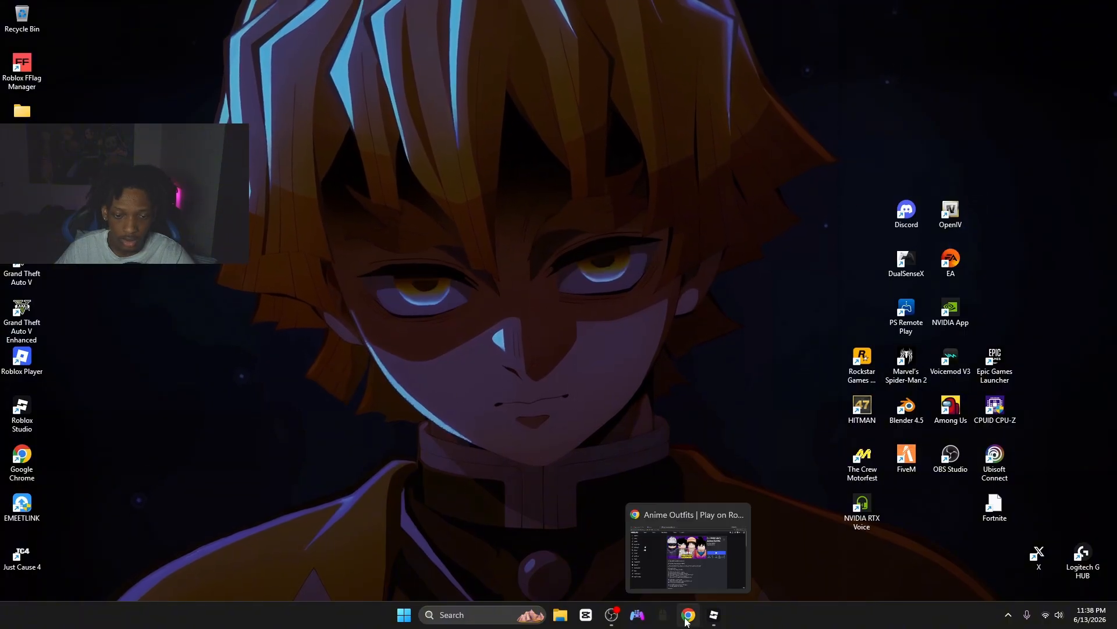
left_click(685, 561)
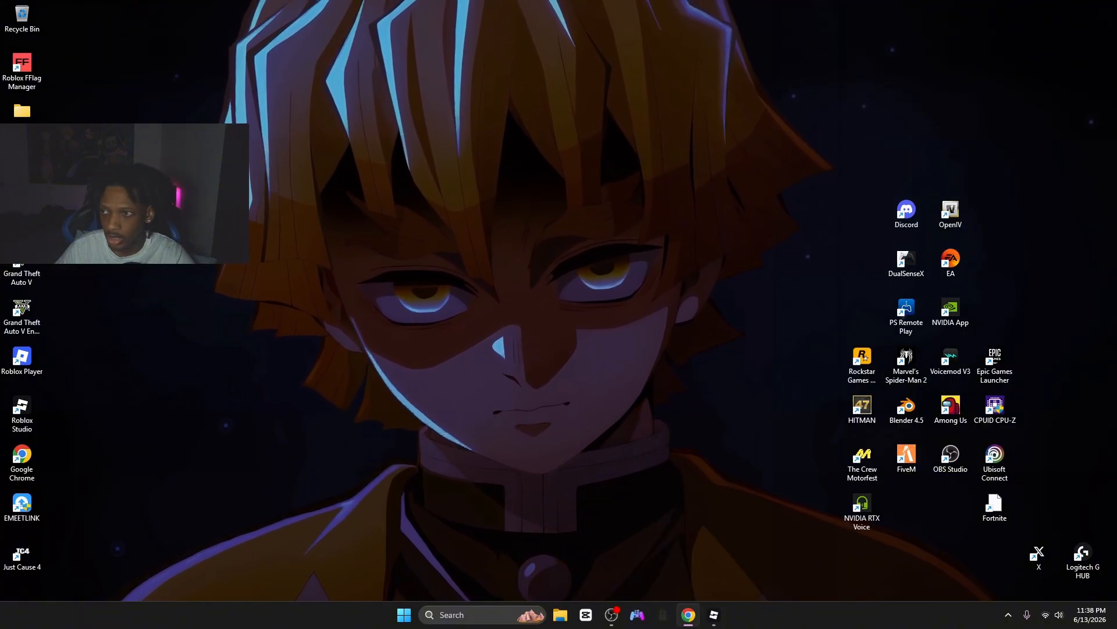
left_click_drag(1116, 16, 469, 59)
left_click(909, 54)
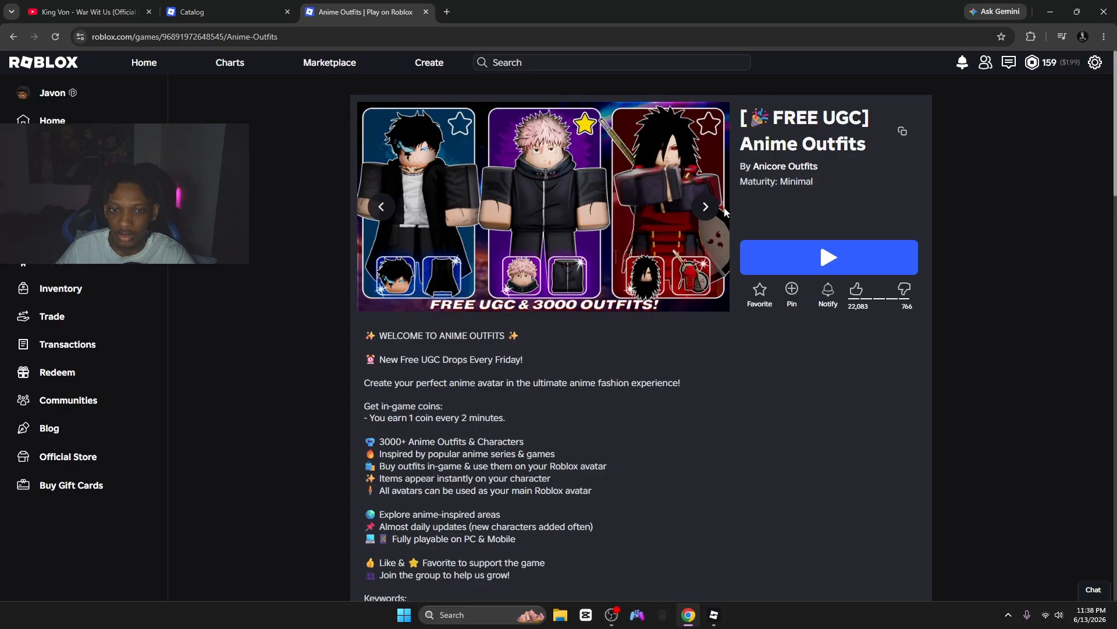
- Launch the Anime Outfits experience and skip its asset loading screen
left_click(773, 254)
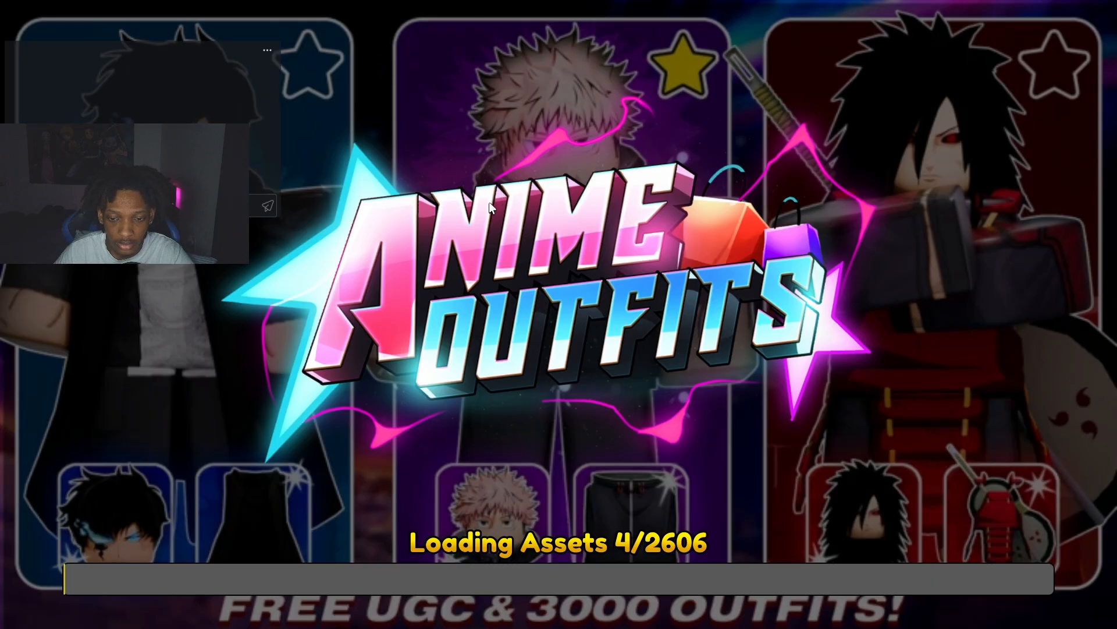
key("Escape")
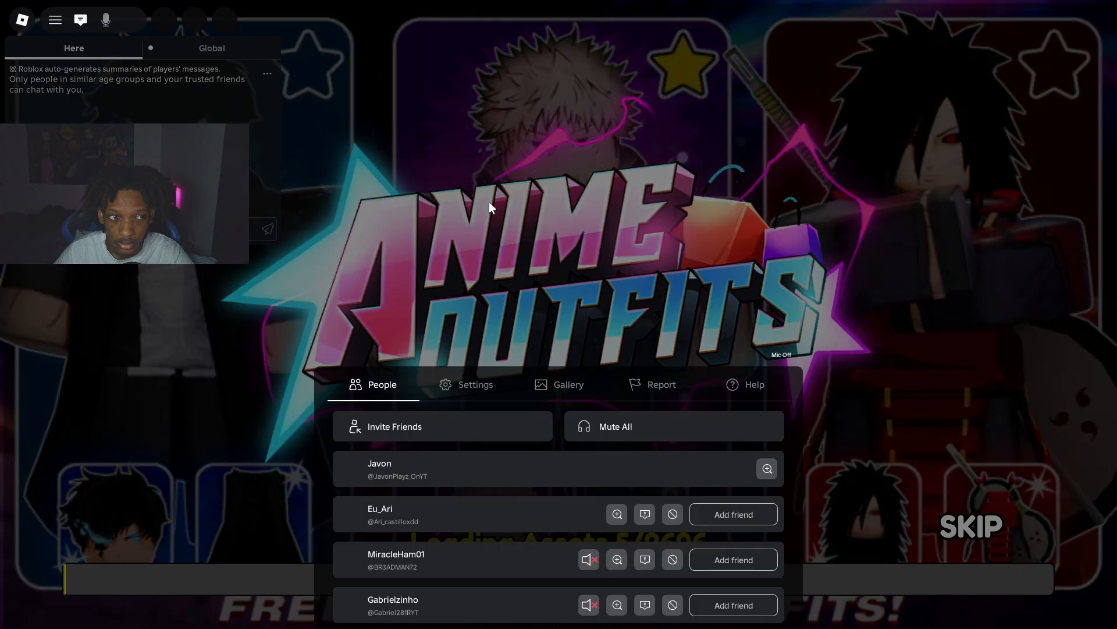
left_click(445, 131)
scroll(550, 291, "down", 5)
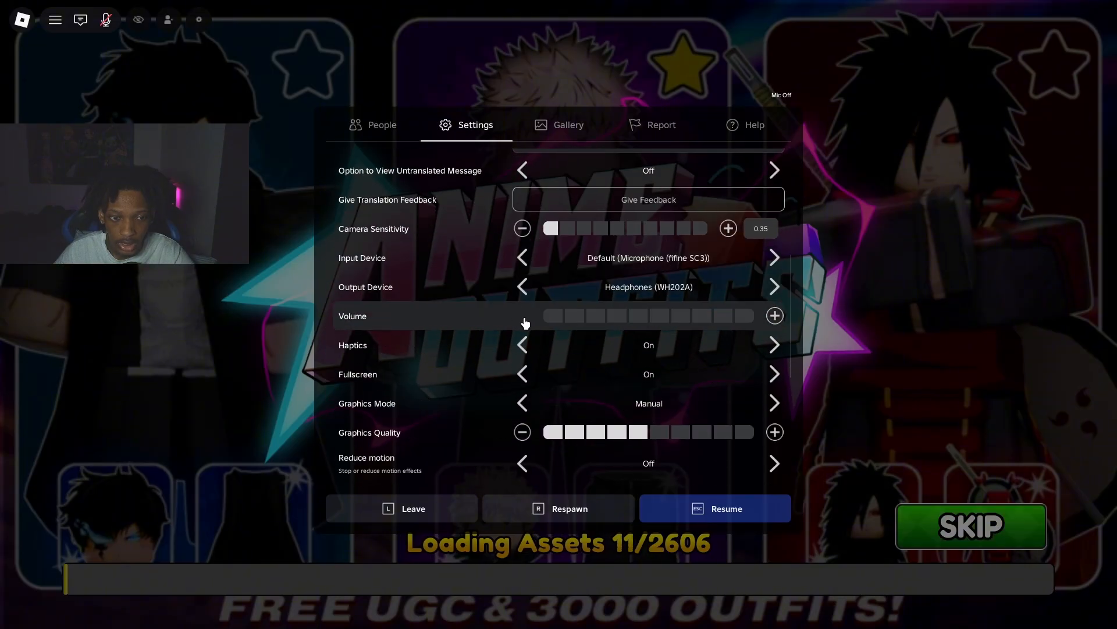
key("Escape")
left_click(979, 527)
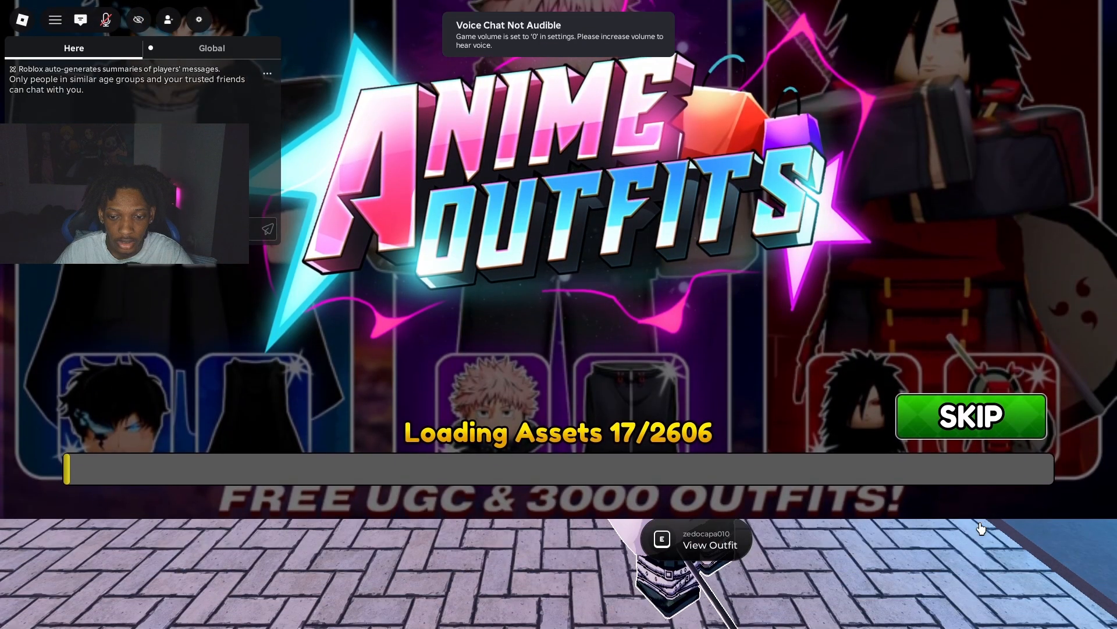
- Walk through the Anime Outfits plaza to the Invincible section and examine the displayed character outfits
right_click_drag(582, 305, 582, 305)
left_click(205, 49)
left_click(105, 51)
key("w")
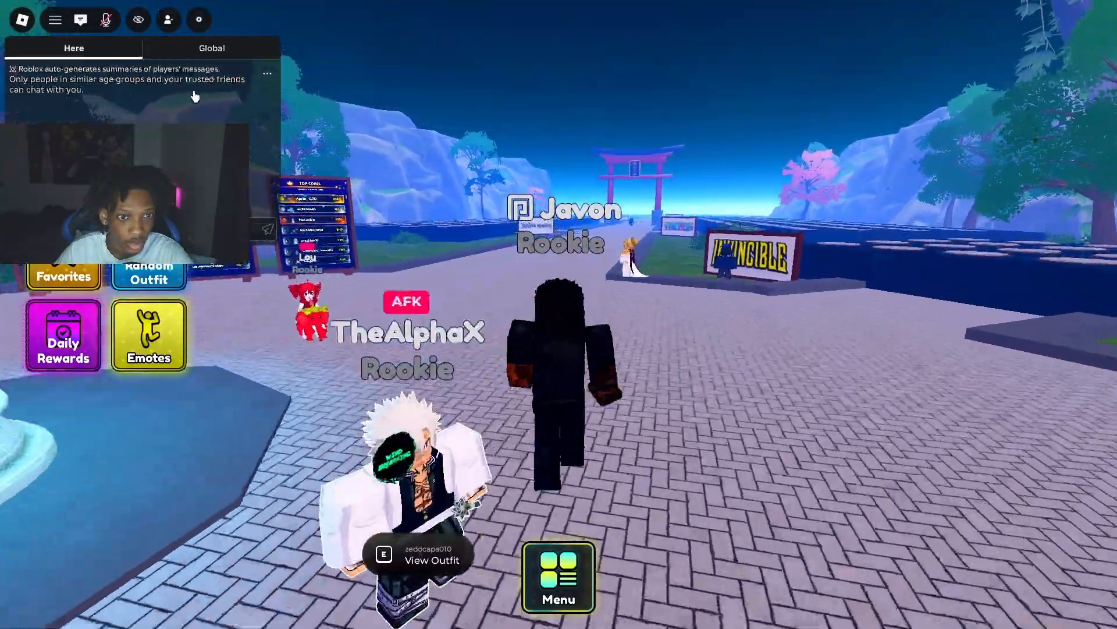
key("w")
right_click_drag(295, 140, 294, 140)
key("w")
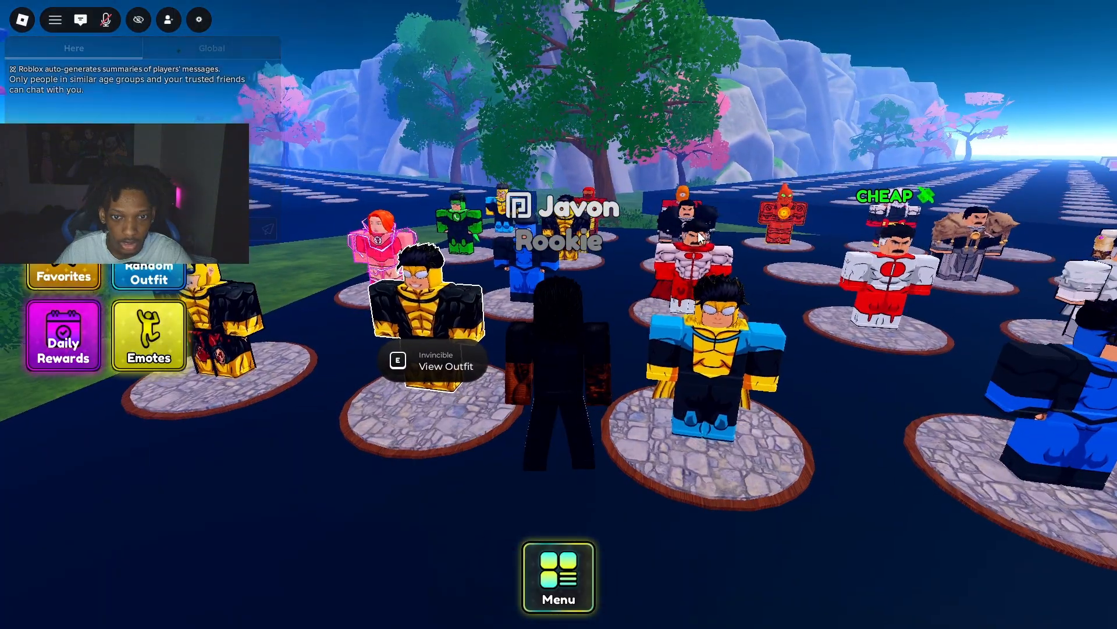
right_click_drag(533, 280, 533, 281)
key("w")
key("w")
- Switch back to Roblox Studio and examine the finished rows of Naruto and OnePie characters
left_click(560, 573)
left_click(727, 573)
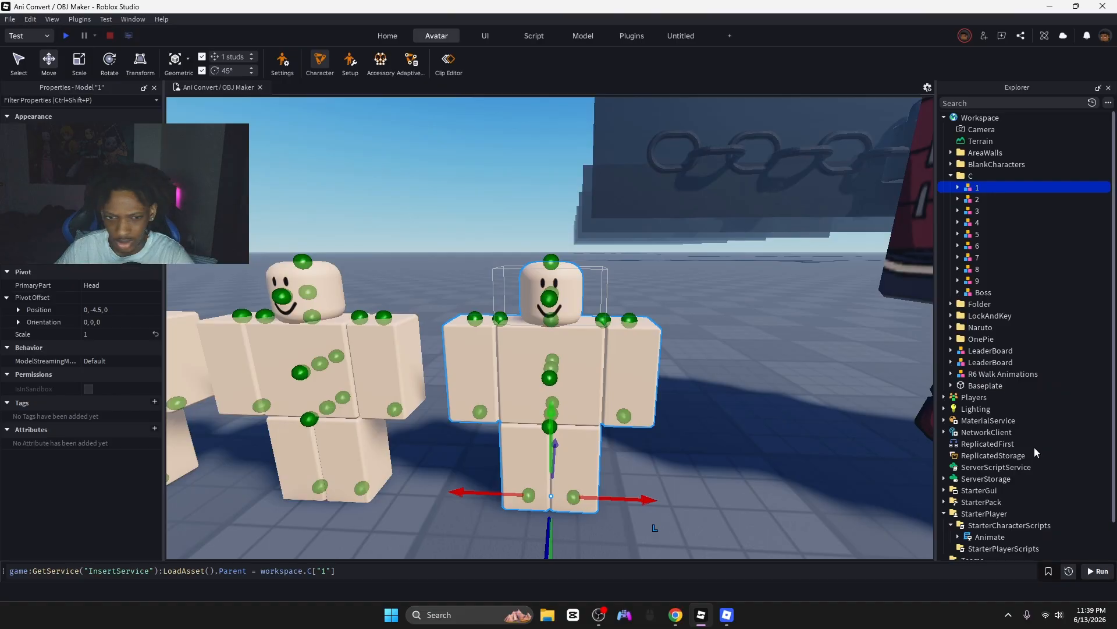
right_click_drag(813, 344, 770, 345)
key("w")
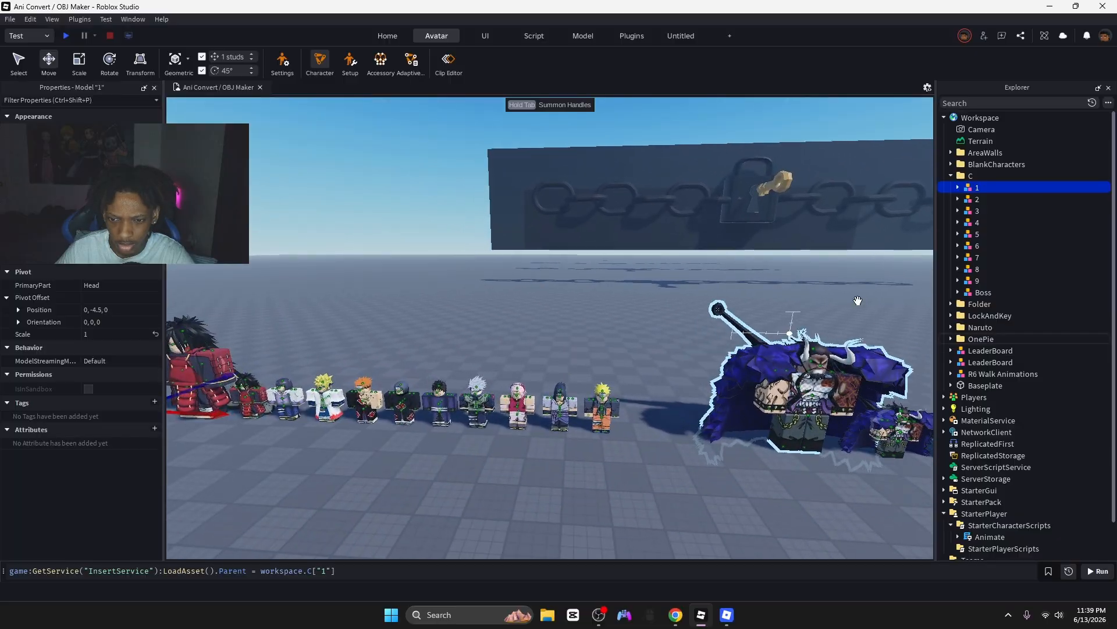
- Check ServerStorage and expand StarterPack to inspect its lucky block tools
scroll(990, 253, "down", 2)
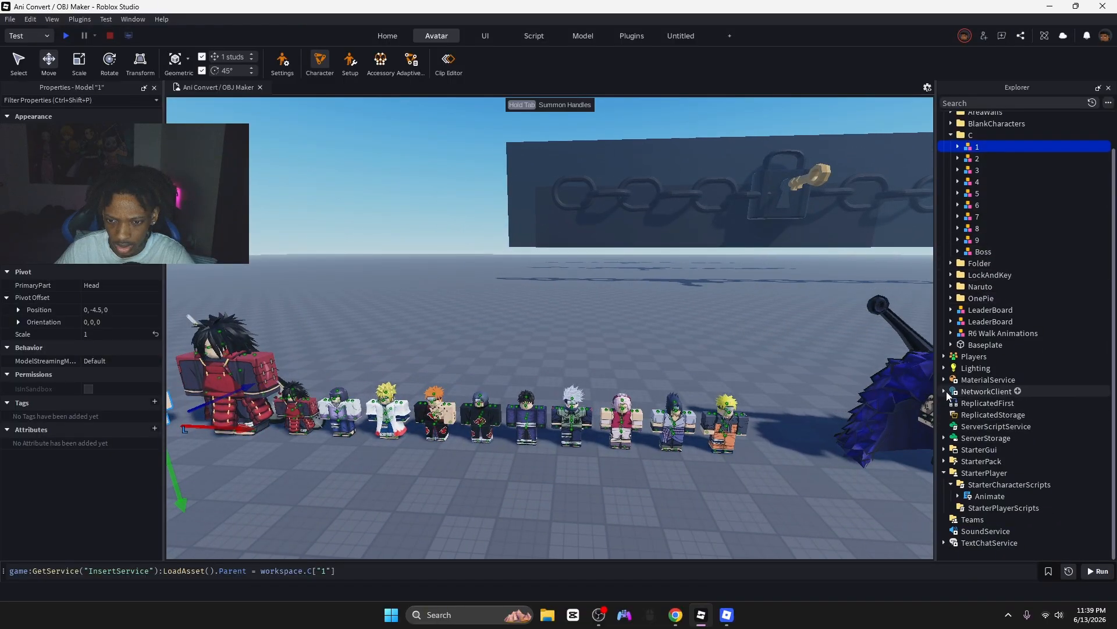
left_click(944, 438)
left_click(944, 438)
left_click(944, 461)
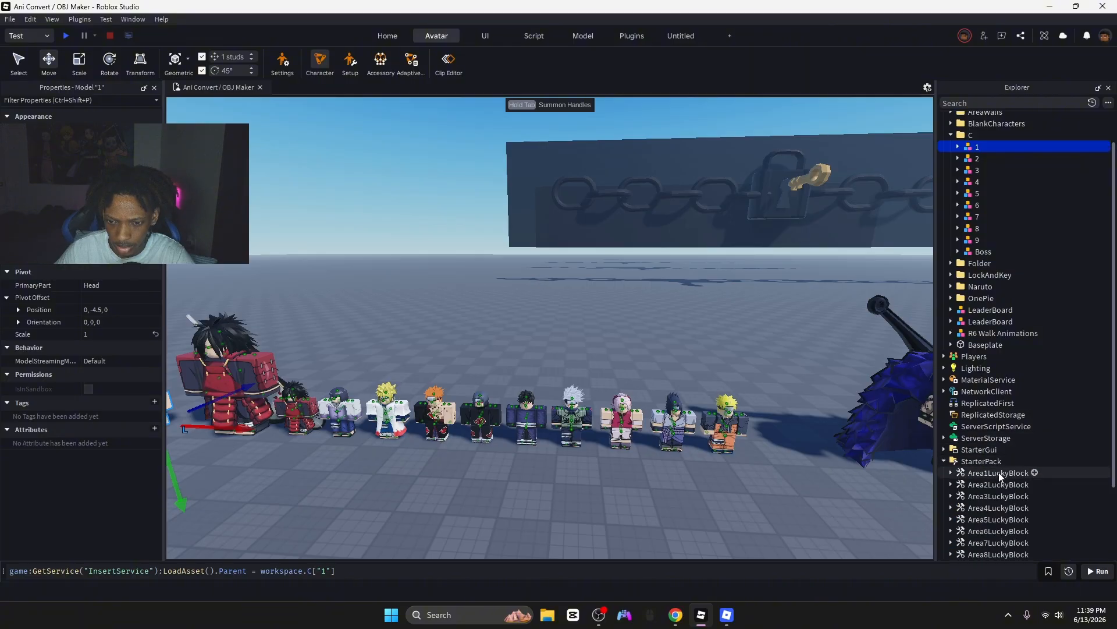
- Try moving the eight lucky block tools, Area1LuckyBlock through Area8LuckyBlock, from StarterPack into Workspace and focus the view on them
scroll(989, 466, "down", 2)
left_click(986, 450)
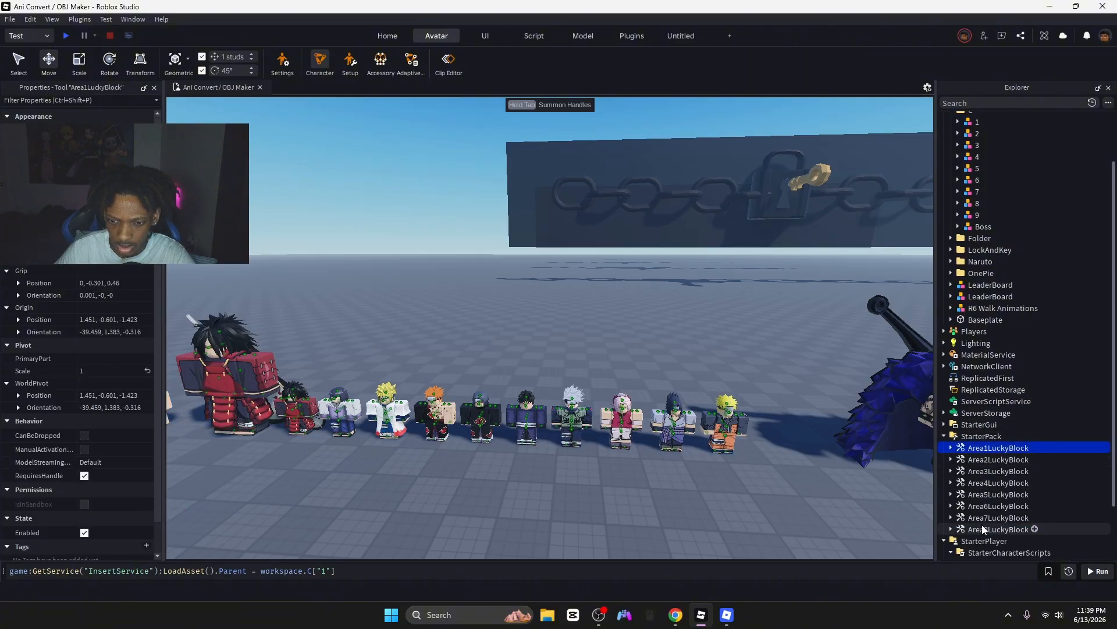
left_click(983, 529, "shift")
left_click_drag(983, 529, 975, 118)
key("f")
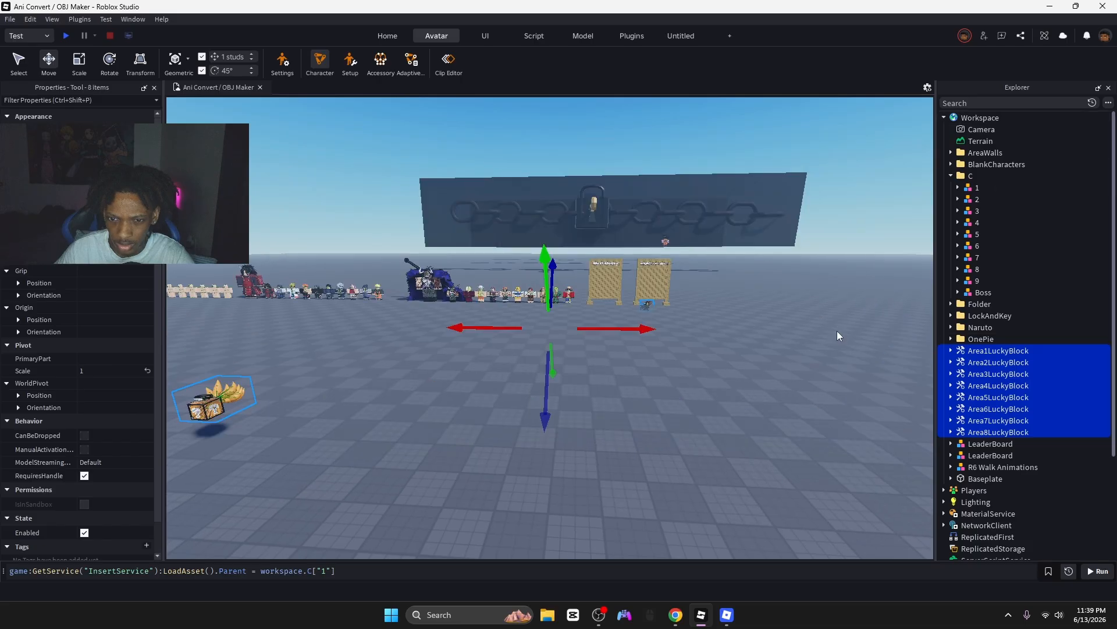
right_click_drag(821, 363, 863, 345)
key("w")
key("d")
- Try raising the Area3LuckyBlock tool 14 studs beside the leaderboards and inspect it up close
left_click(976, 375)
key("w")
left_click_drag(495, 291, 537, 216)
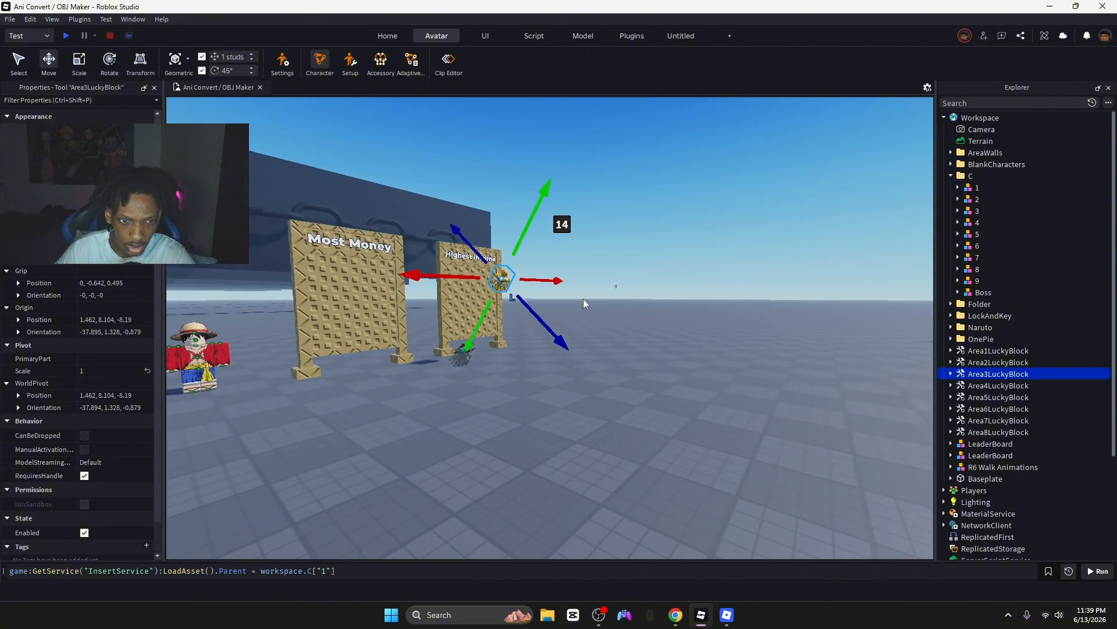
key("w")
right_click_drag(585, 417, 584, 417)
key("s")
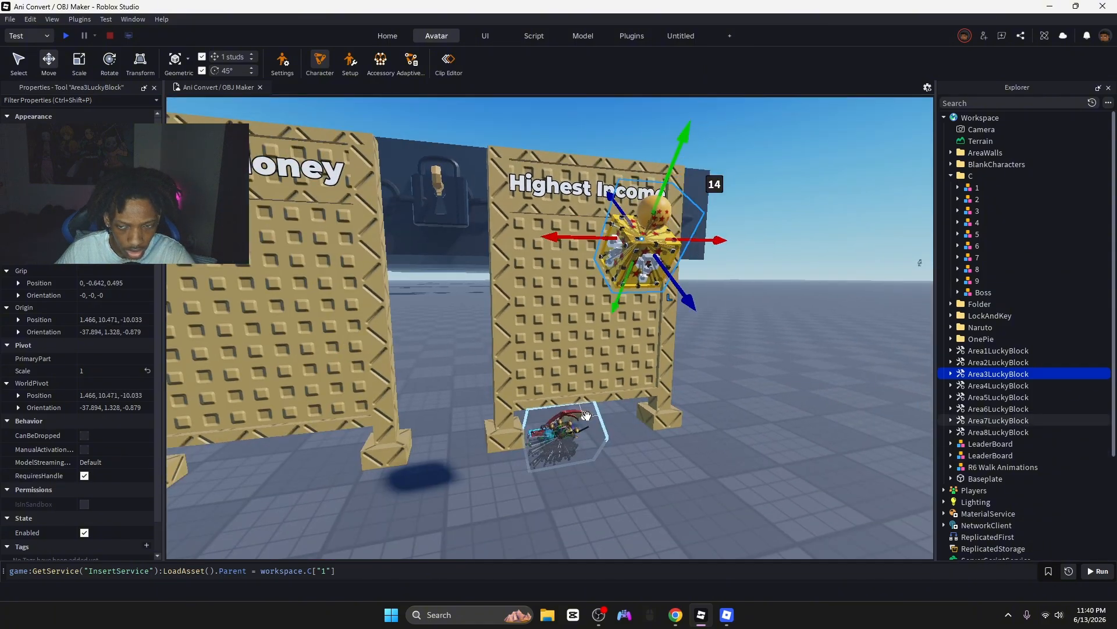
- Undo the Area3LuckyBlock move and the transfer of the eight lucky block tools out of StarterPack
left_click(756, 410)
key("ctrl+z")
key("ctrl+z")
- Clear the selection and examine the row of blank R6 characters beside the finished Naruto row
right_click_drag(756, 422, 755, 422)
key("w")
key("a")
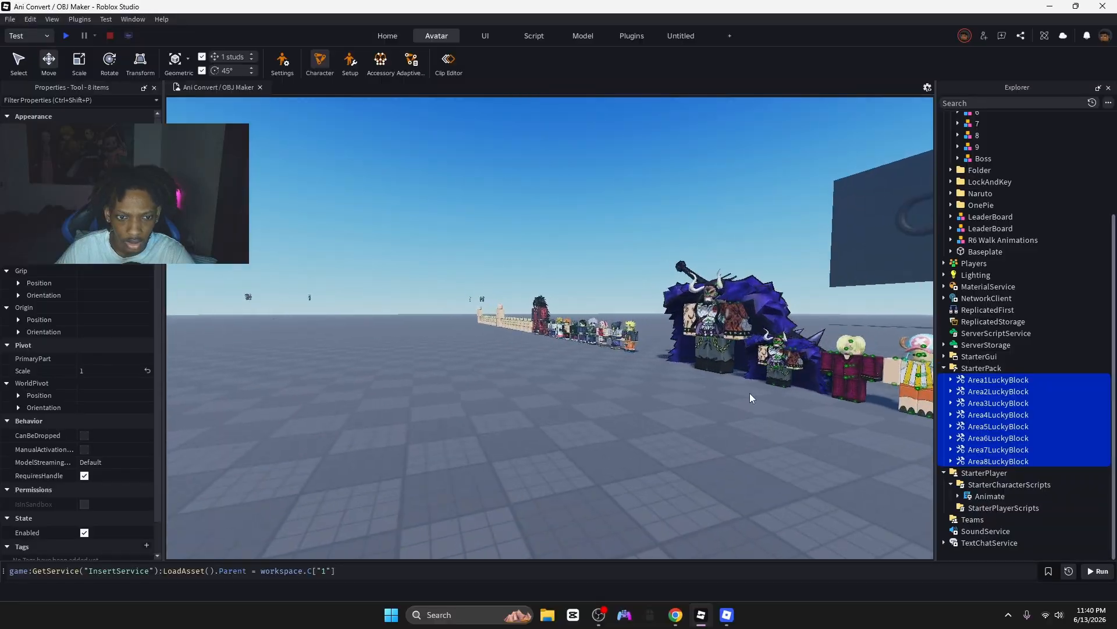
left_click(643, 219)
right_click_drag(645, 219, 644, 219)
key("w")
key("w")
key("s")
key("w")
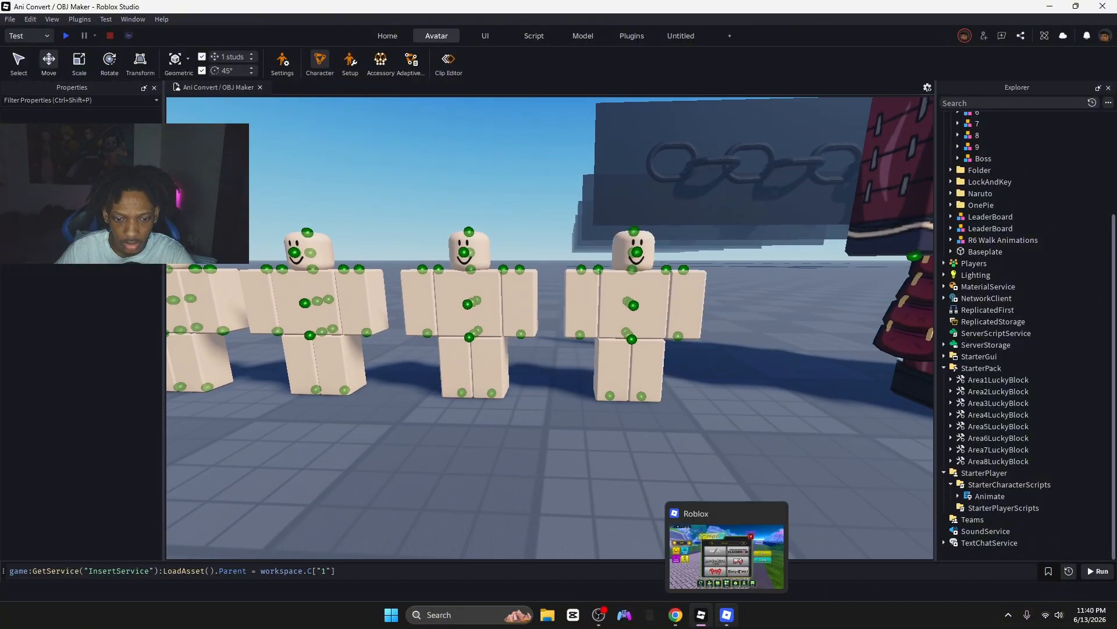
- Switch to the Anime Outfits game, search the teleport zones for "Dra", and teleport to the Dragon Ball Z zone
left_click(727, 612)
left_click(536, 184)
type("Dra")
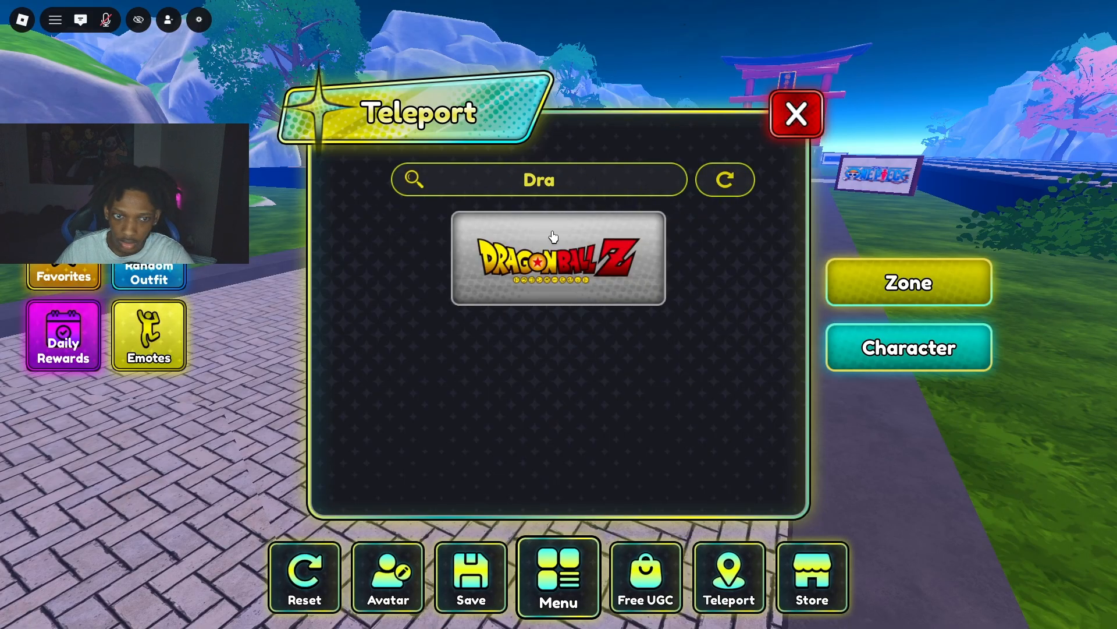
left_click(553, 236)
left_click(795, 117)
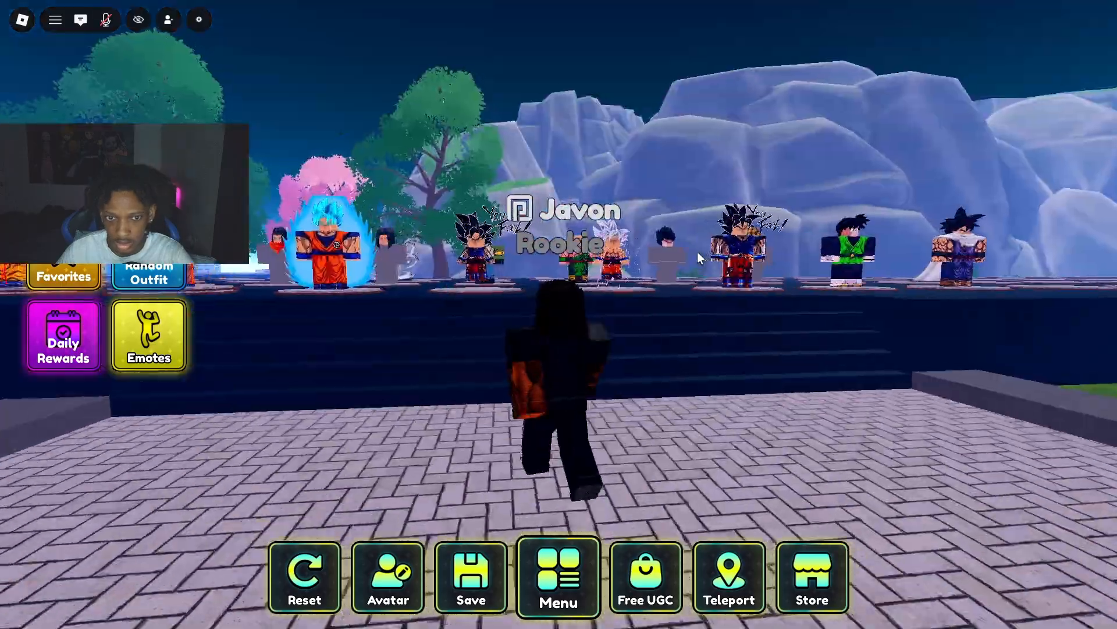
- Walk among the Dragon Ball Z outfits and examine the displayed characters, declining the request to favorite the game
key("w")
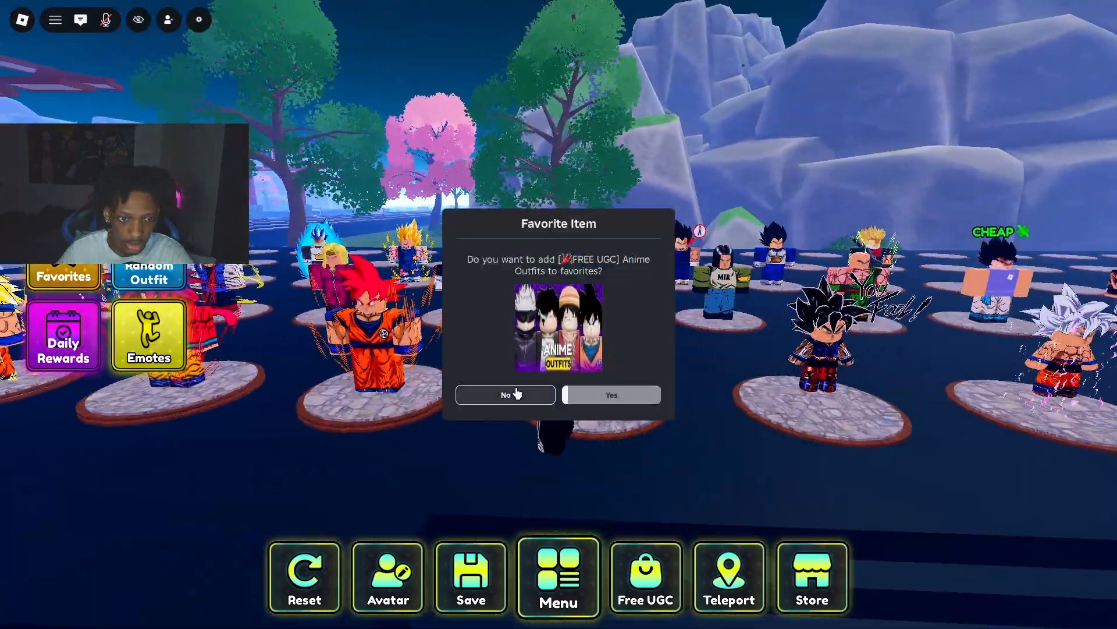
left_click(516, 394)
key("a")
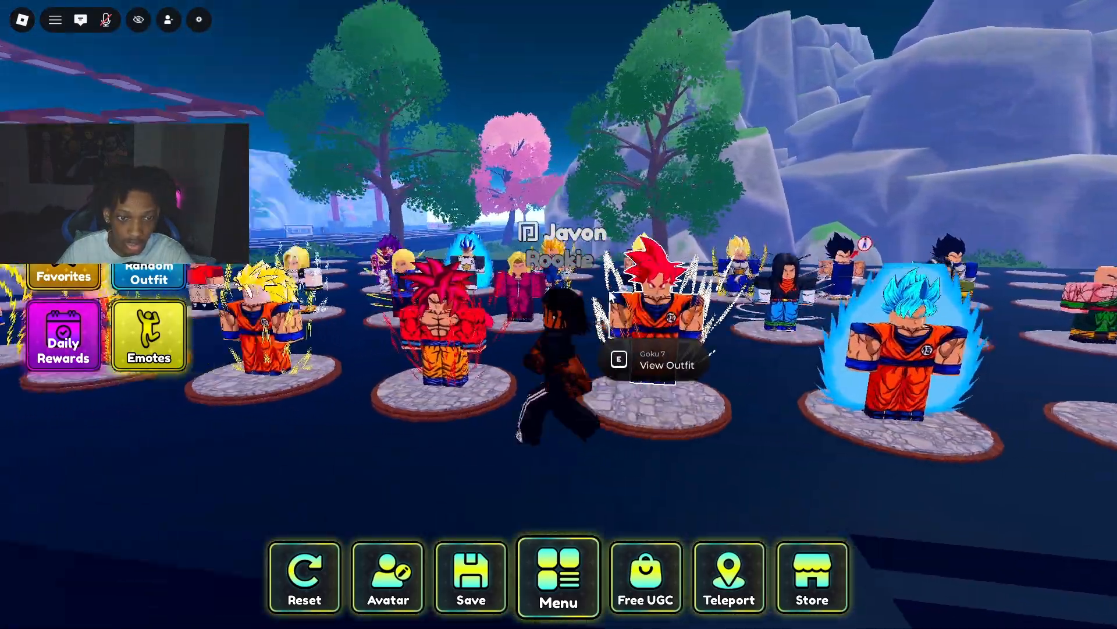
key("a")
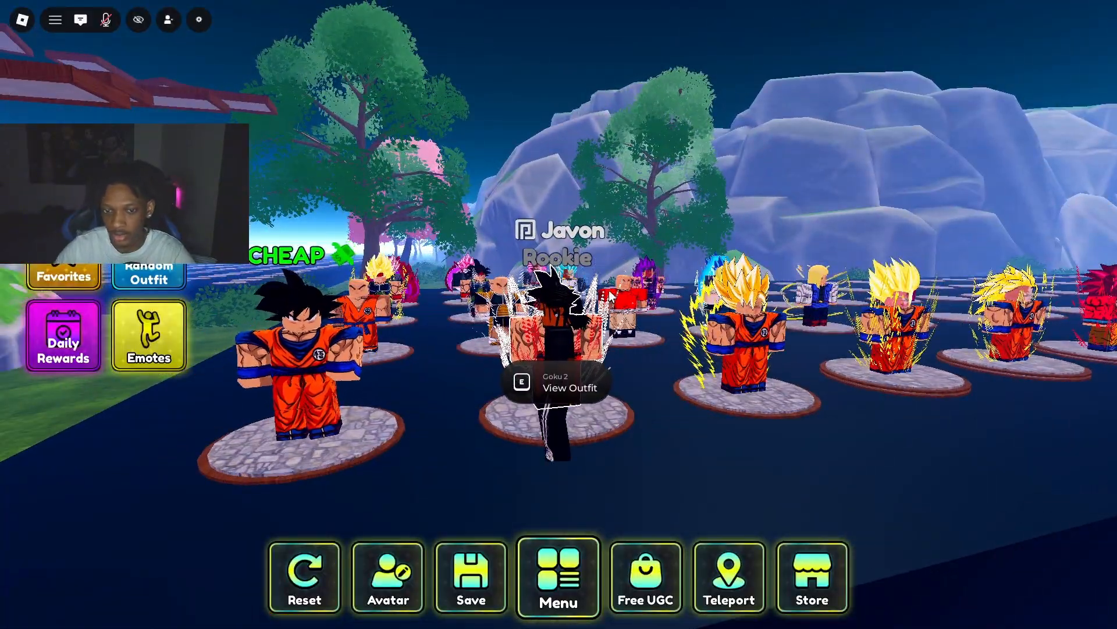
key("w")
key("d")
key("a")
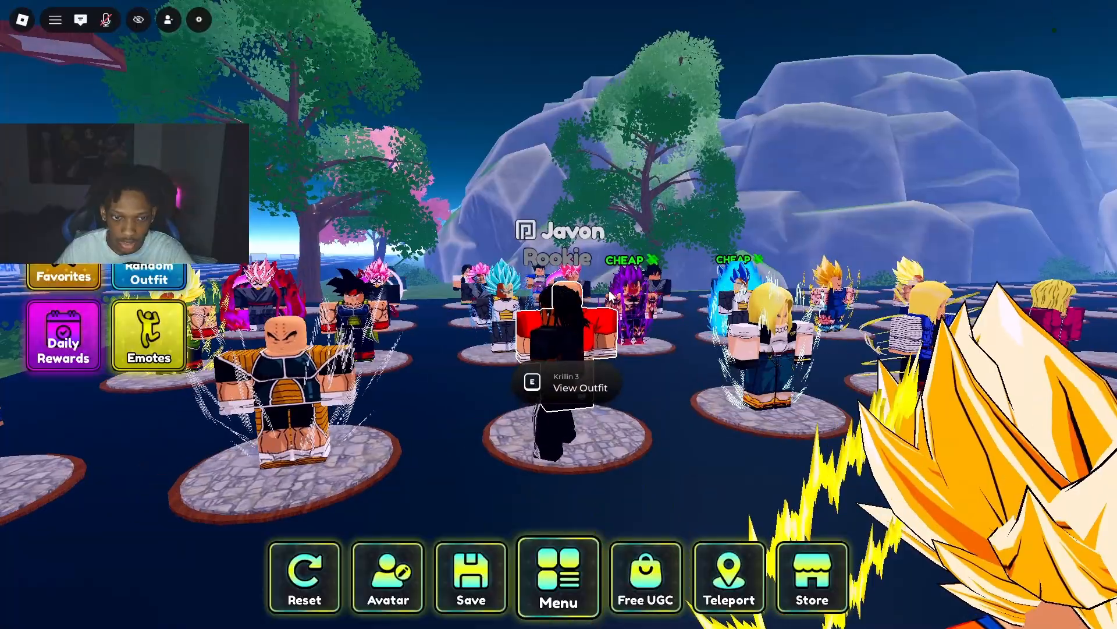
key("a")
key("s")
key("s")
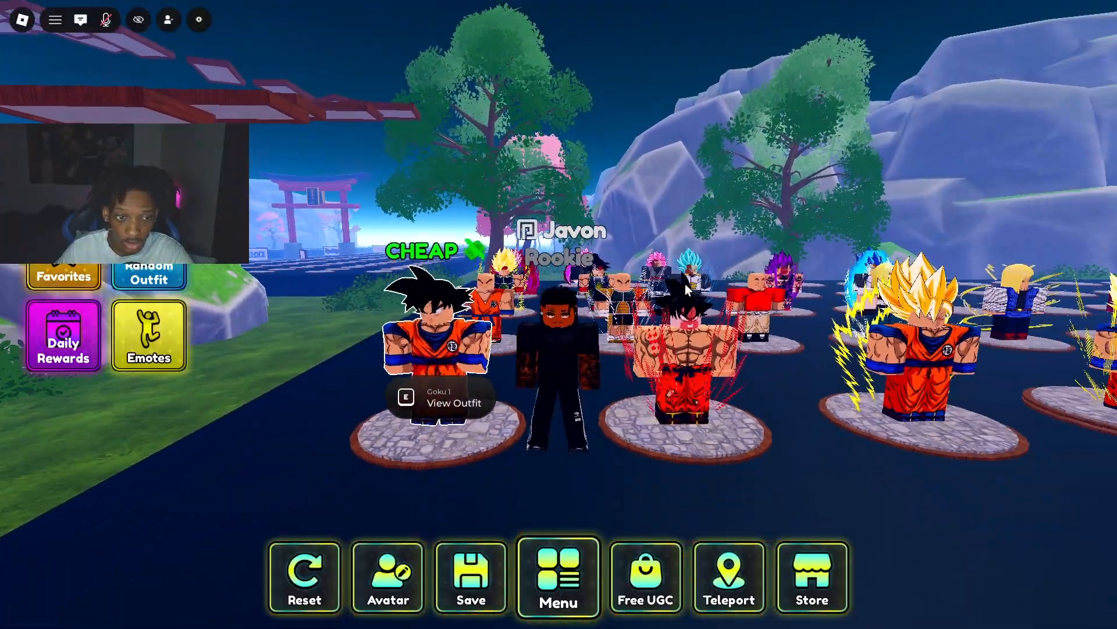
- Preview the Goku 1 outfit, review all the items it contains, and close the preview
key("a")
key("e")
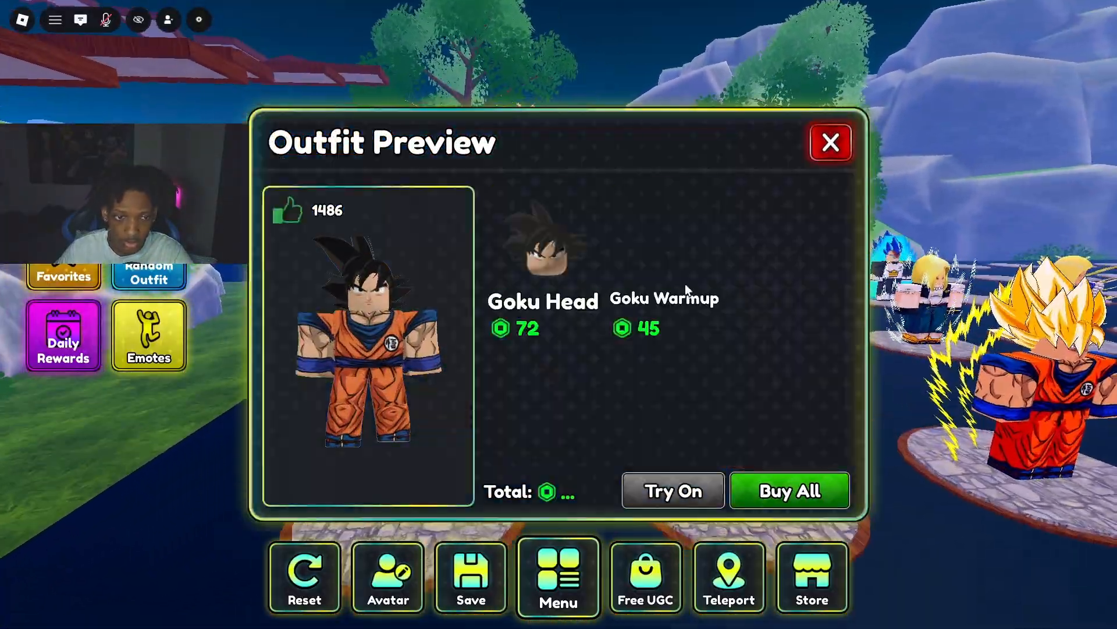
mouse_move(541, 261)
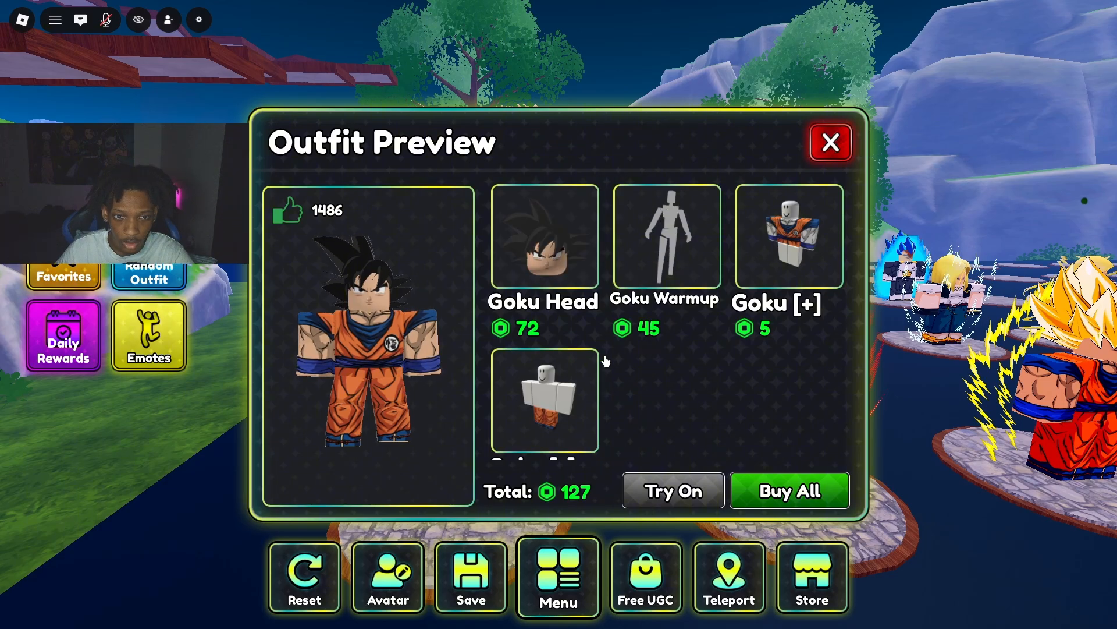
mouse_move(833, 304)
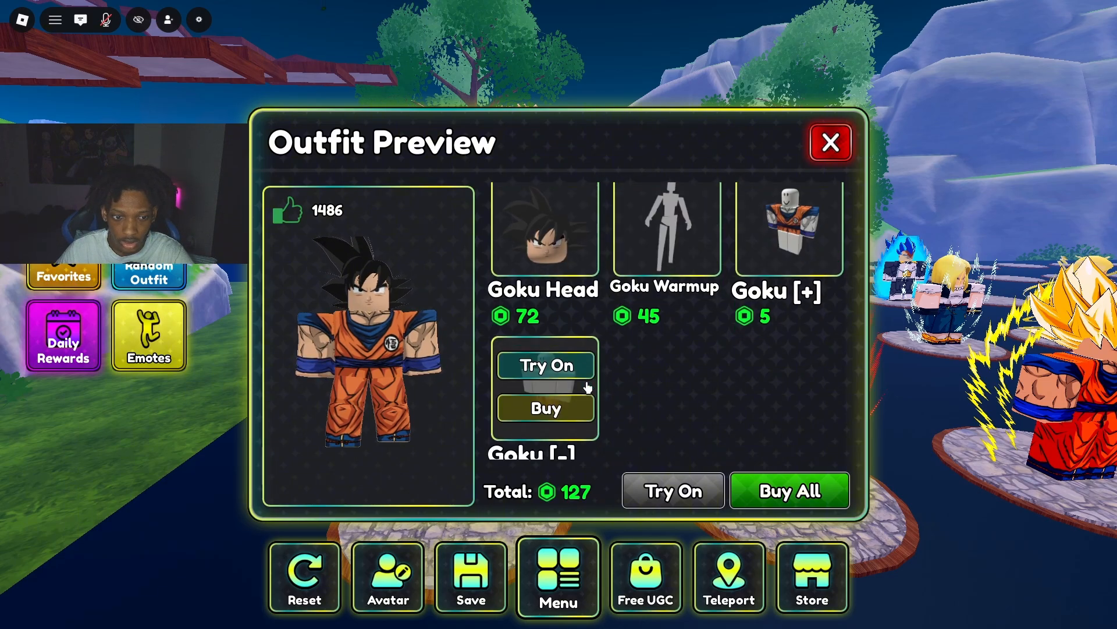
scroll(586, 379, "down", 2)
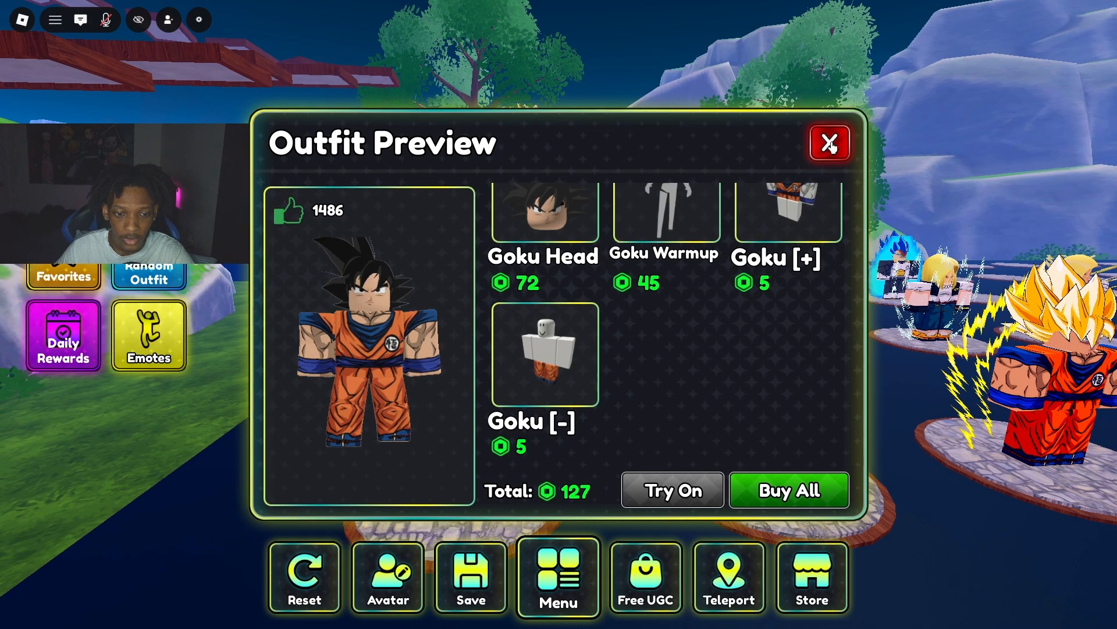
left_click(831, 142)
- Switch to Chrome and open the Anicore Outfits community from the Anime Outfits game page in a new tab
key("super")
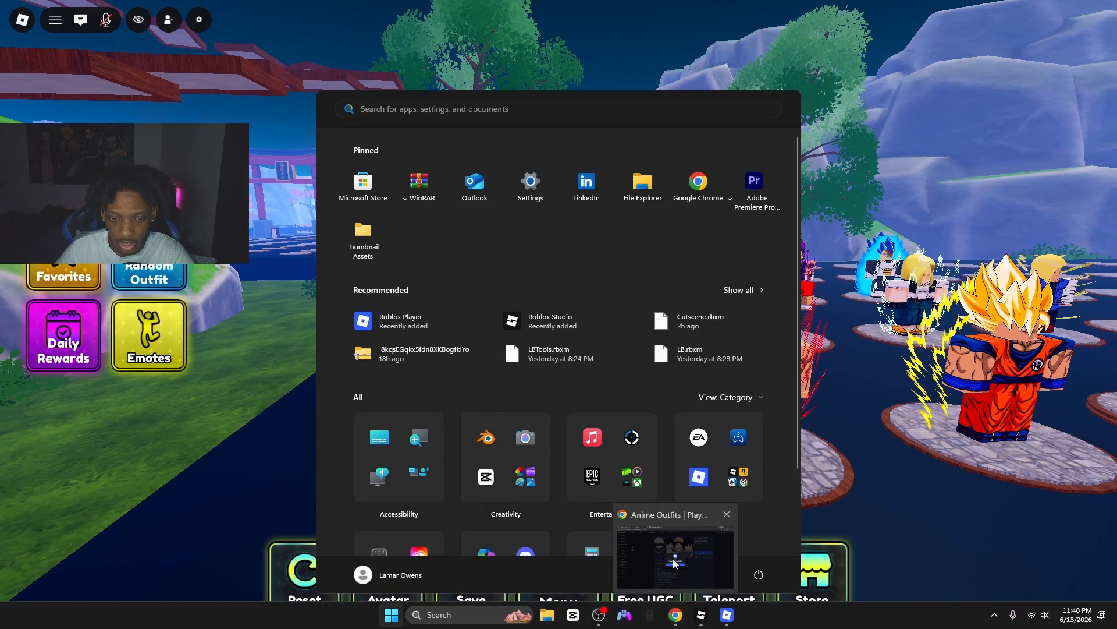
left_click(675, 615)
left_click(740, 346)
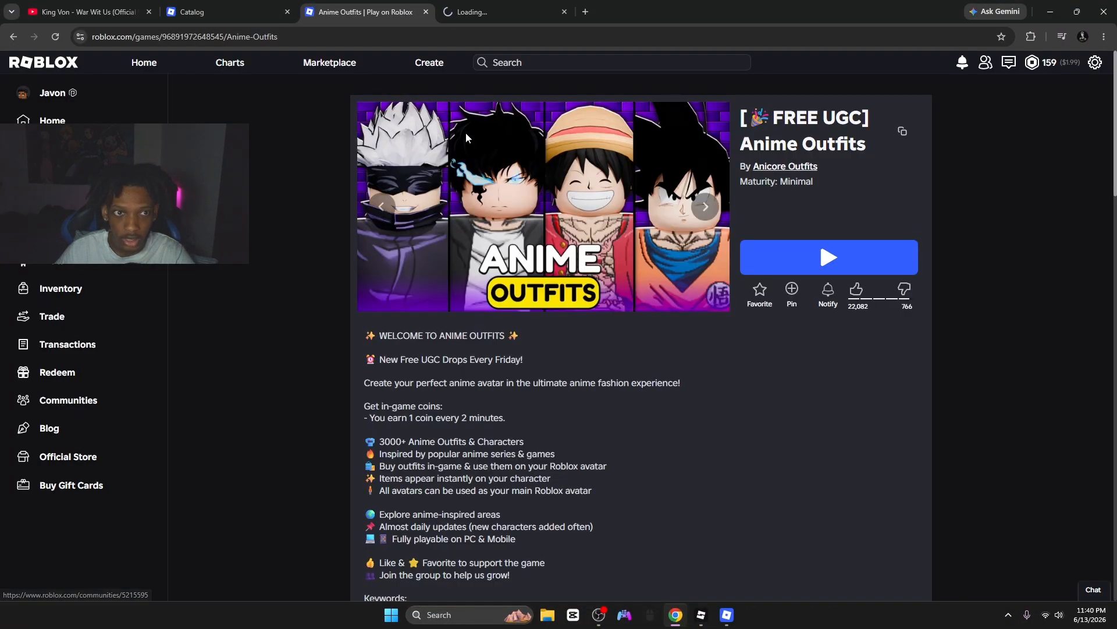
left_click(488, 11)
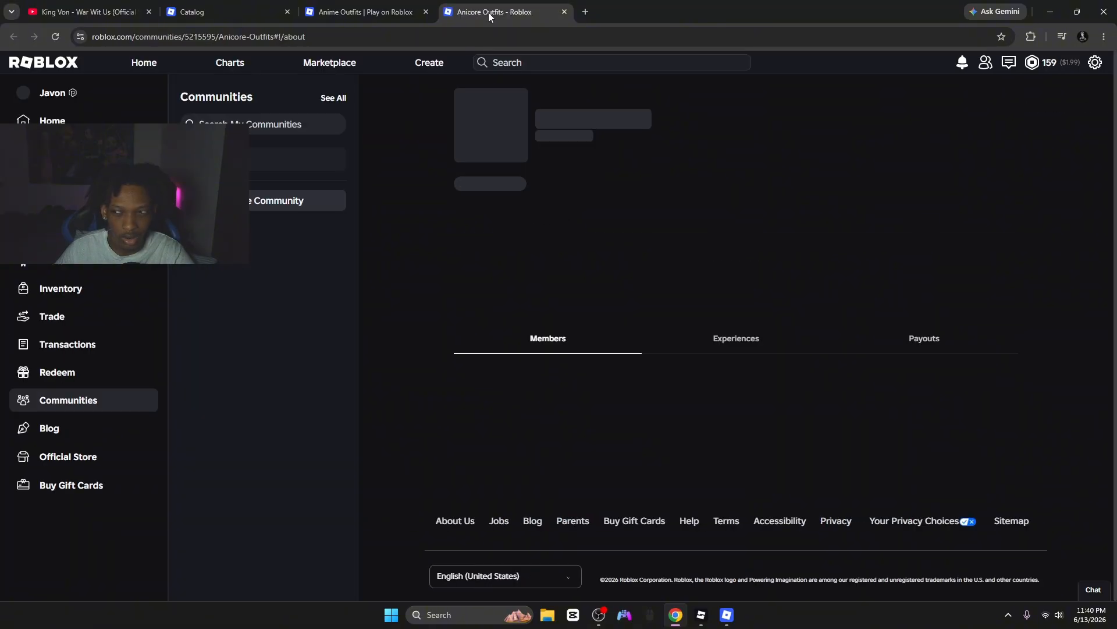
- Look through the Anicore Outfits community's announcements, top posts and free UGC suggestions forum
scroll(752, 292, "down", 2)
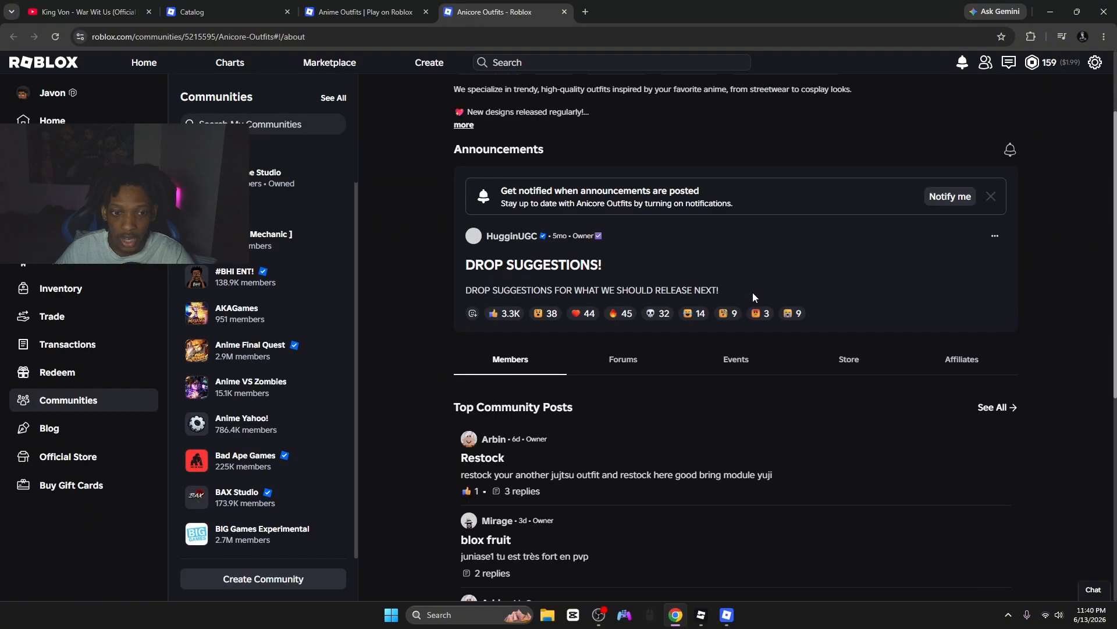
scroll(780, 308, "down", 2)
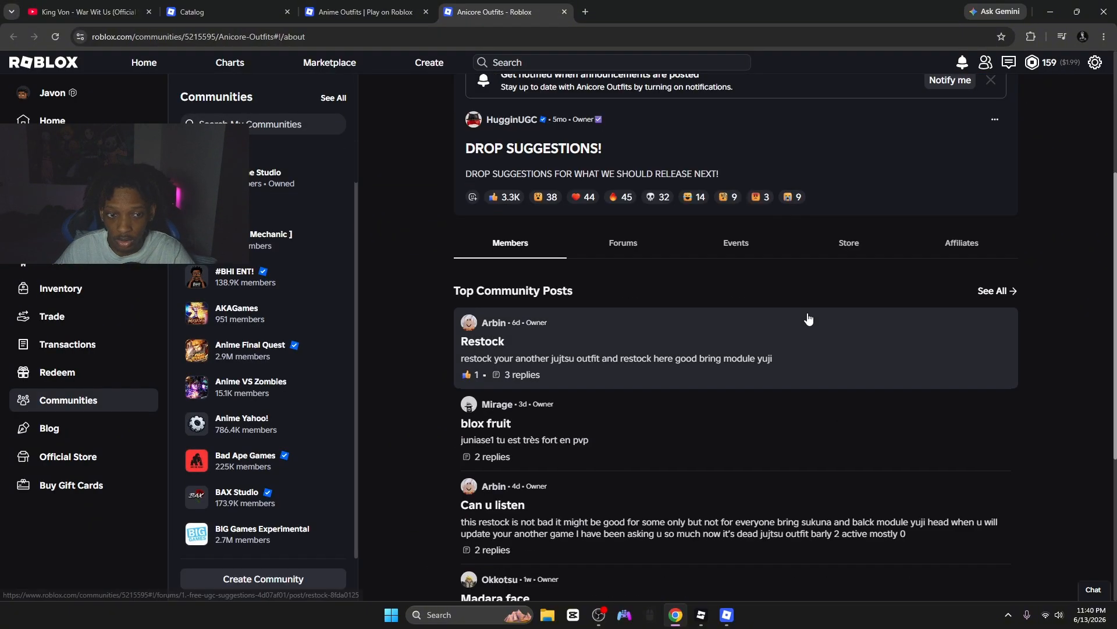
left_click(990, 294)
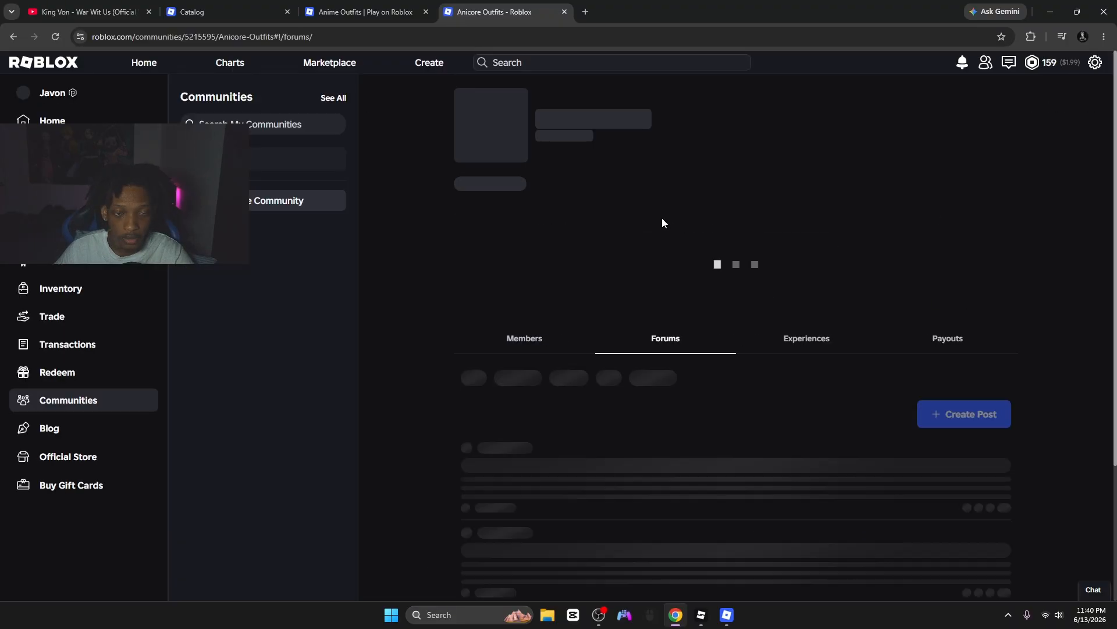
scroll(652, 230, "down", 2)
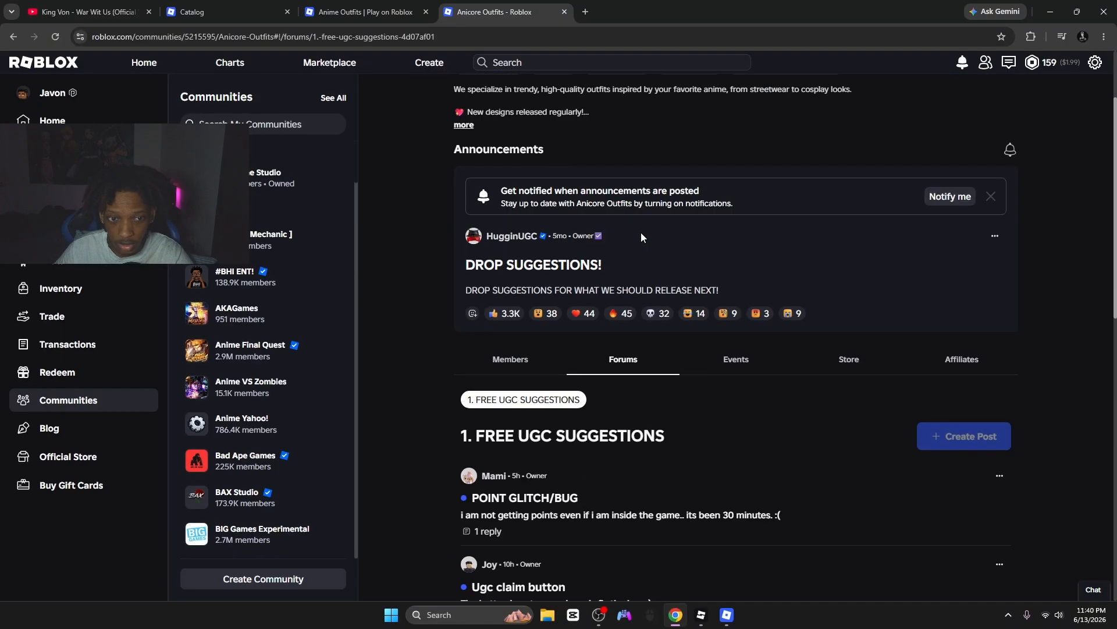
scroll(652, 236, "down", 3)
scroll(699, 192, "up", 5)
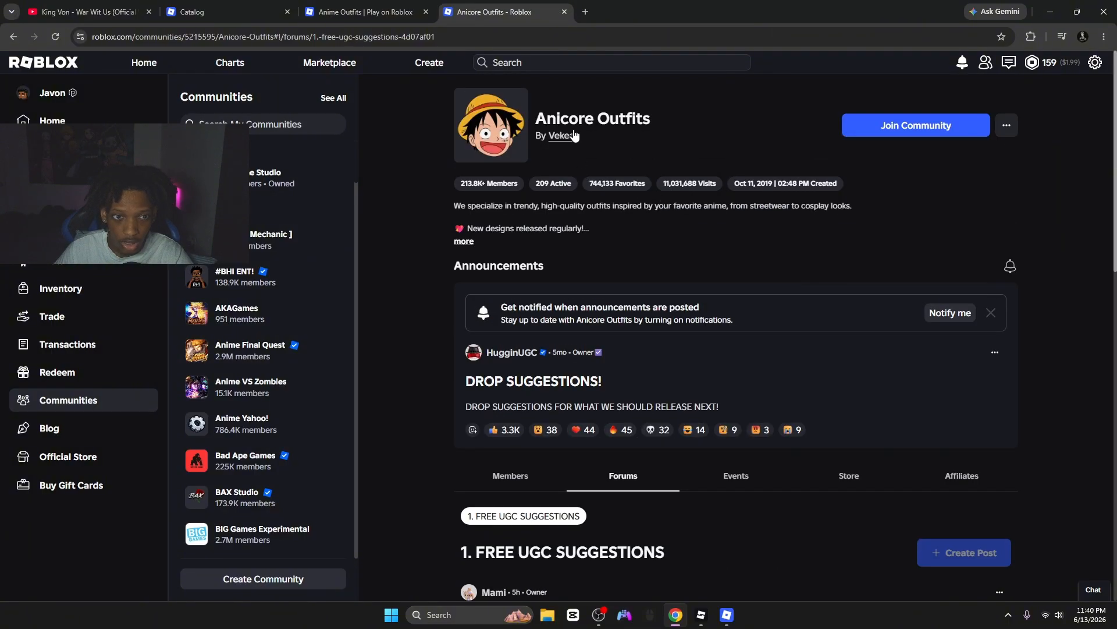
- Open the community owner's profile in a new tab and go from it to the Anicore community
left_click(574, 135)
scroll(508, 377, "down", 1)
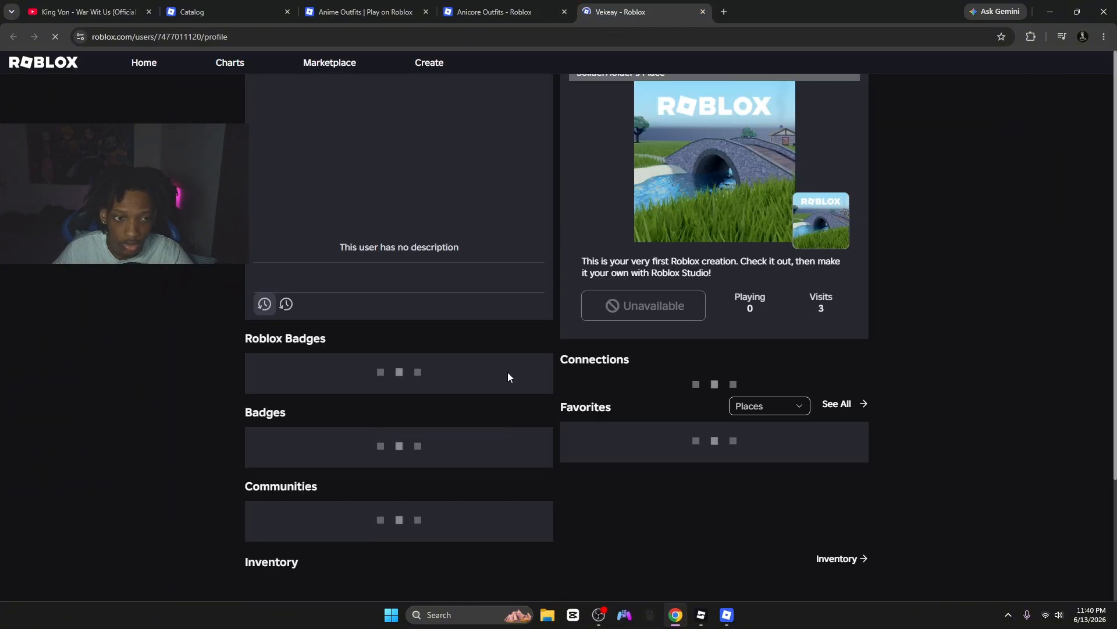
scroll(477, 365, "down", 5)
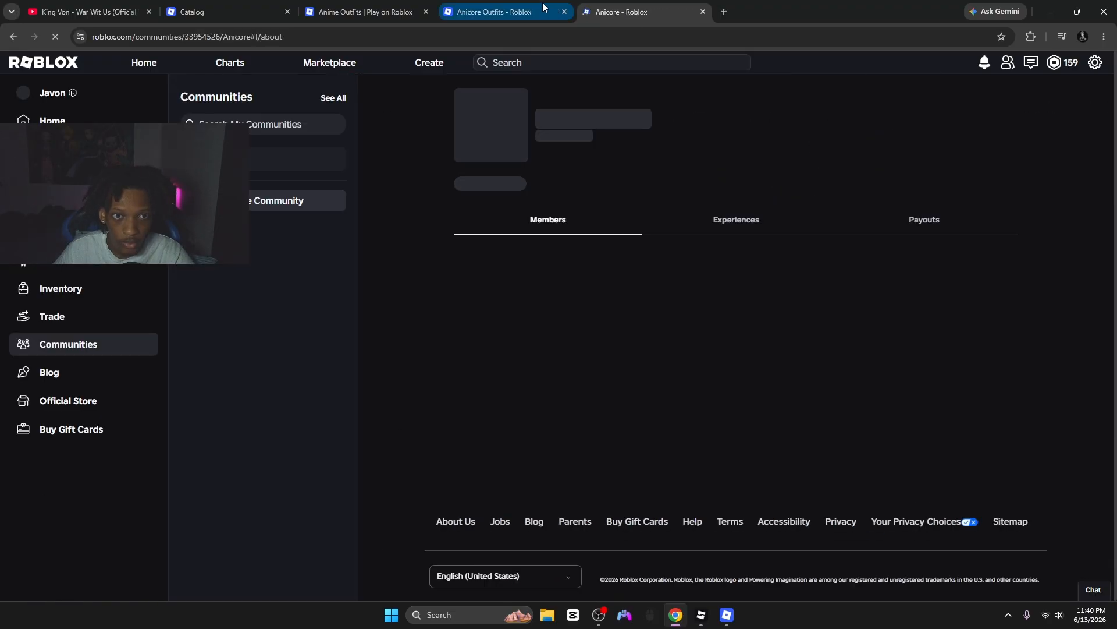
- Open the Anicore community's store and show its full item catalog
scroll(909, 299, "down", 4)
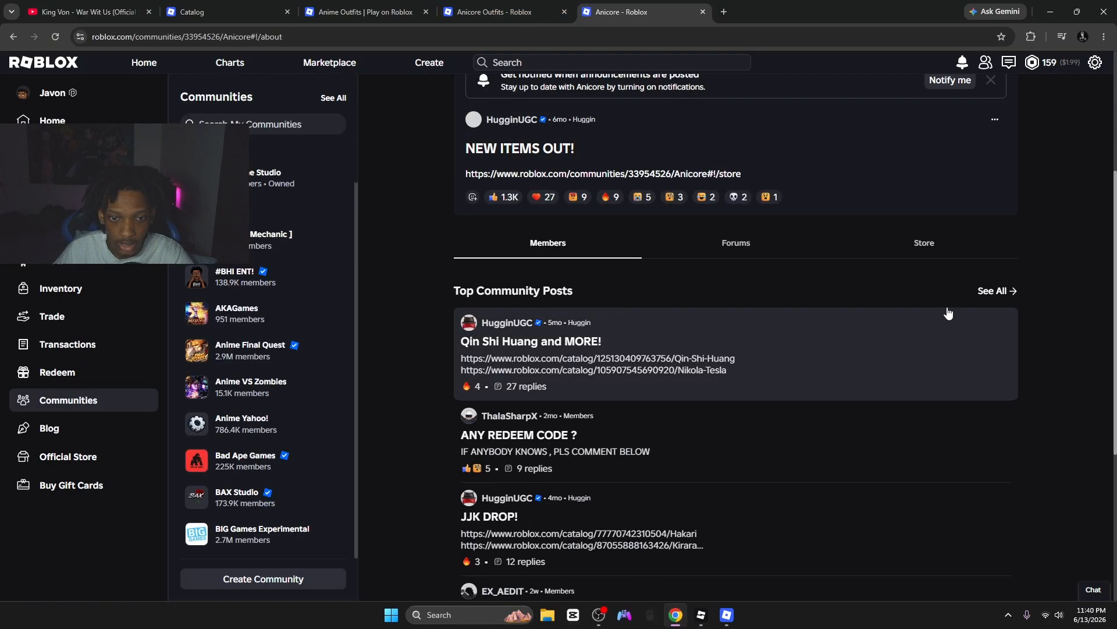
left_click(895, 250)
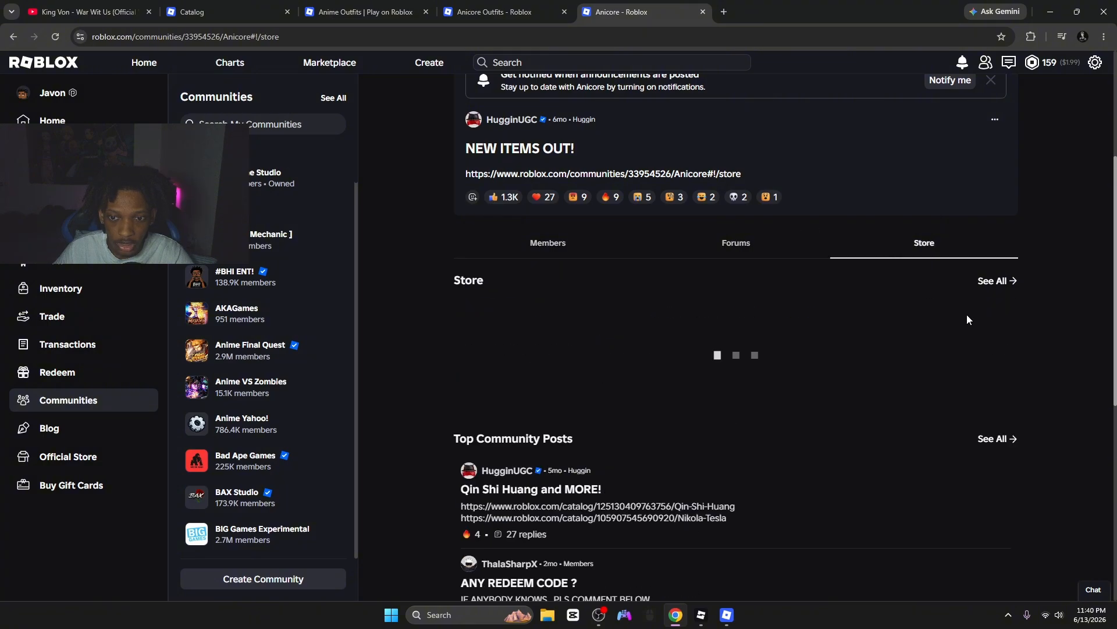
left_click(997, 283)
- Return to the Anicore Outfits community, open its store, and show its full item catalog
left_click(505, 9)
scroll(736, 312, "down", 3)
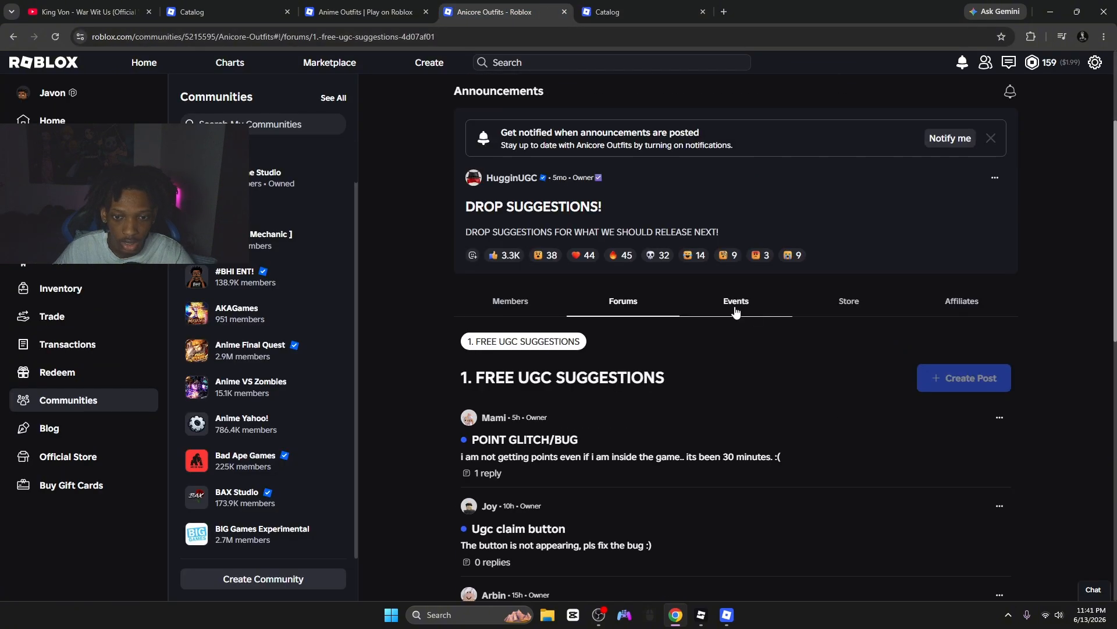
left_click(849, 301)
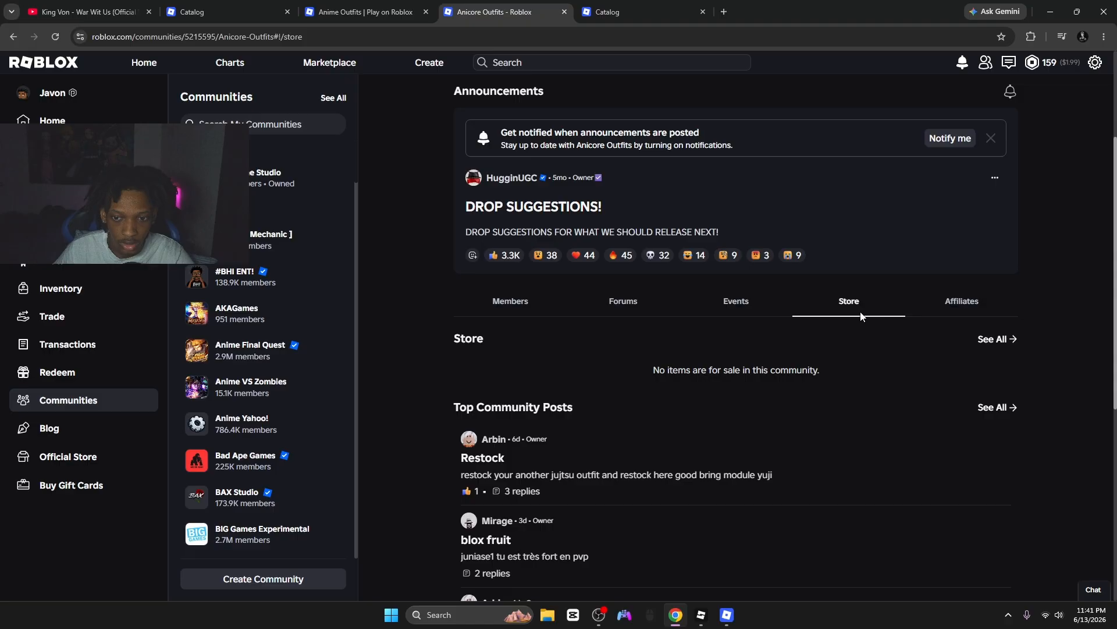
left_click(988, 342)
- Close the Anime Outfits game page and search the Anicore Outfits marketplace catalog for "Dragon"
left_click(421, 20)
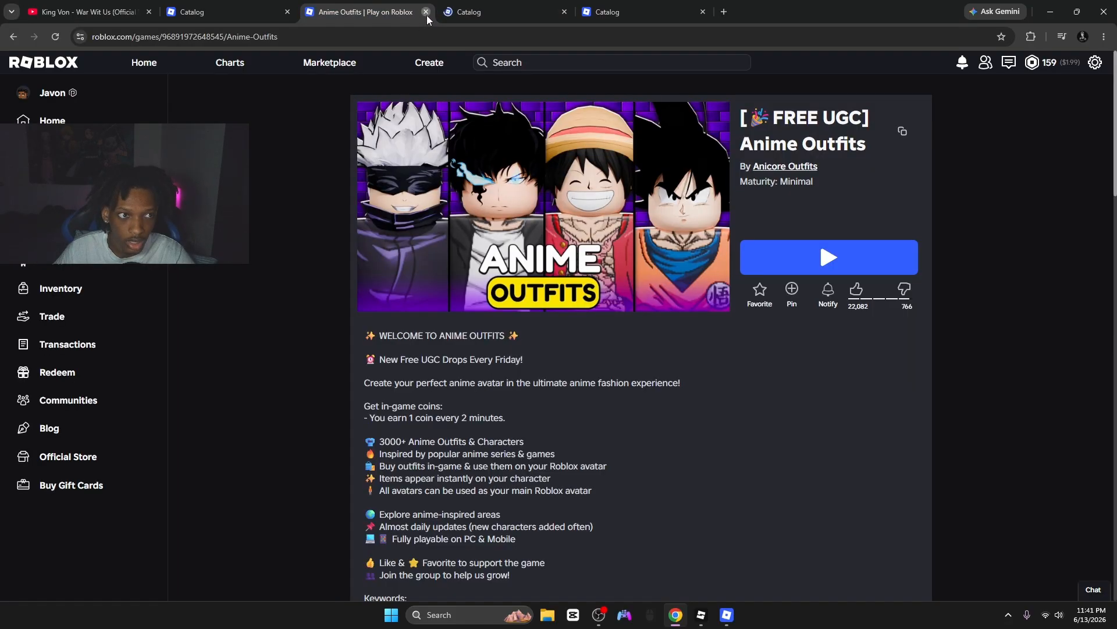
left_click(426, 13)
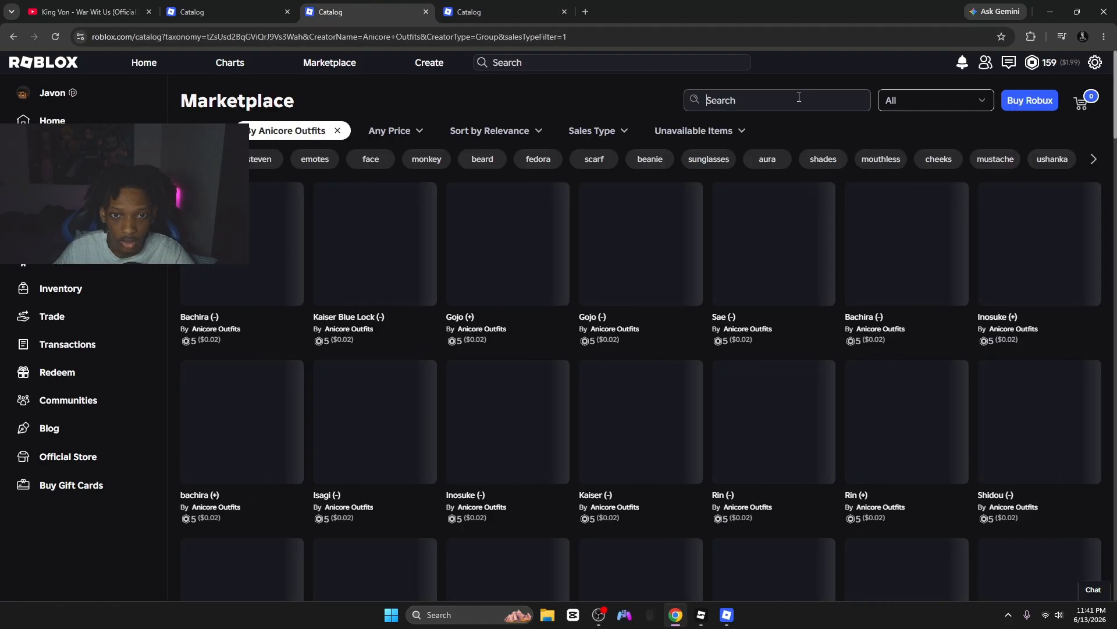
left_click(801, 97)
type("Dragon")
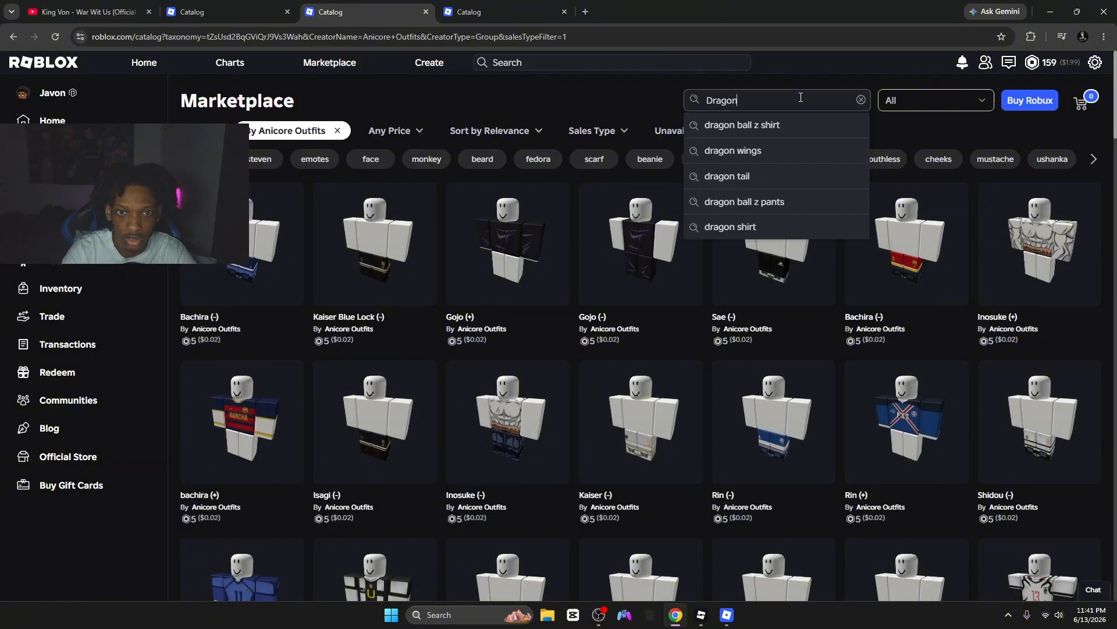
key("Return")
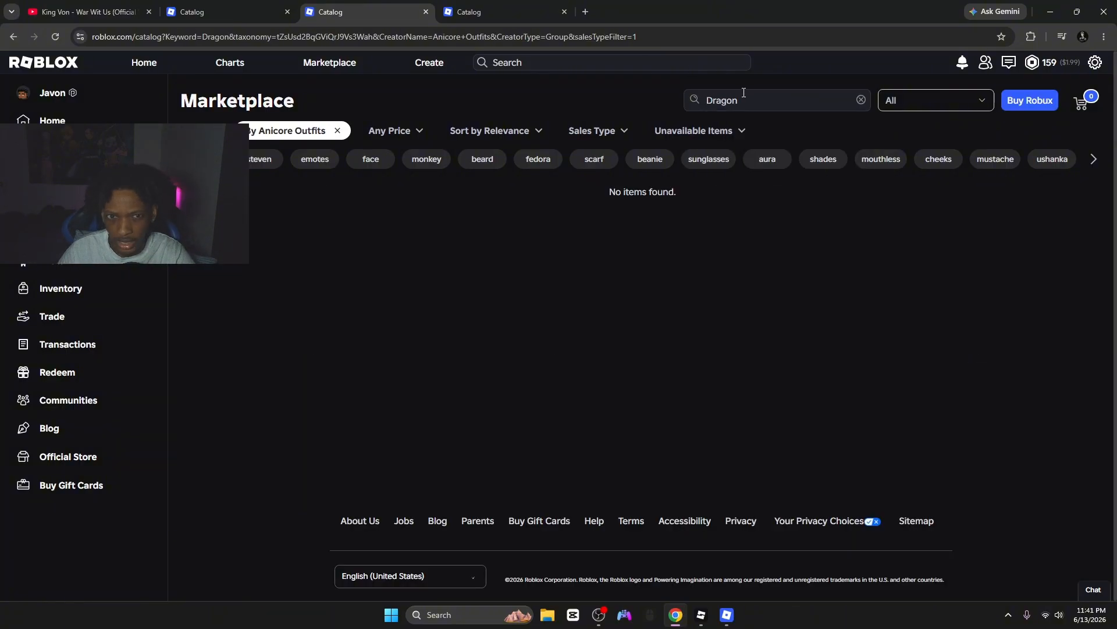
- Clear the Dragon search and search the Anicore Outfits catalog for "inosuke"
key("BackSpace")
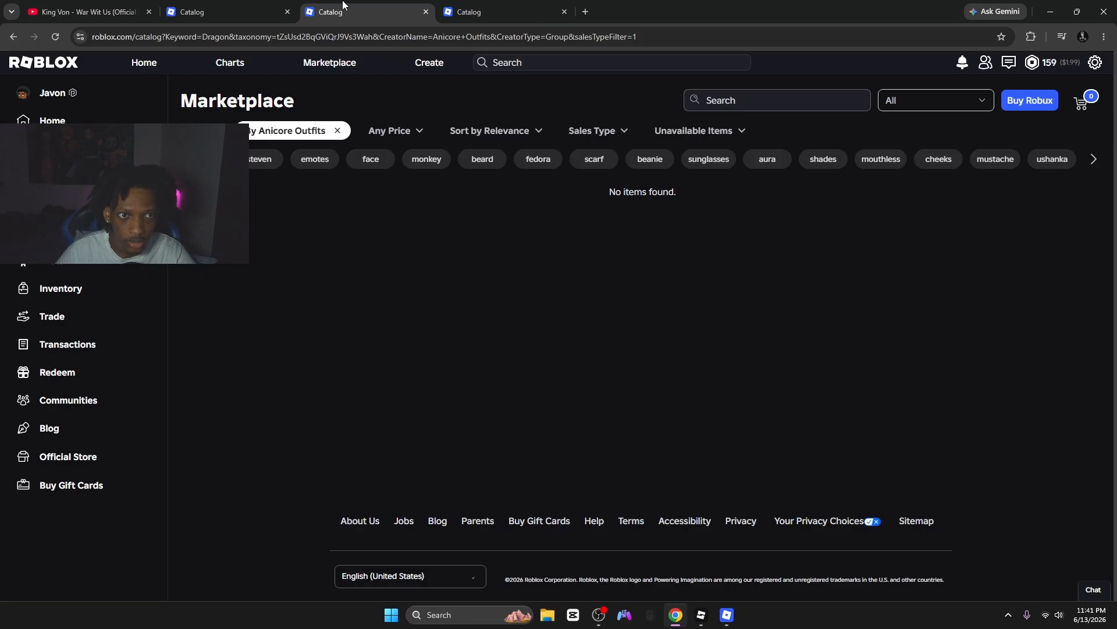
left_click(469, 11)
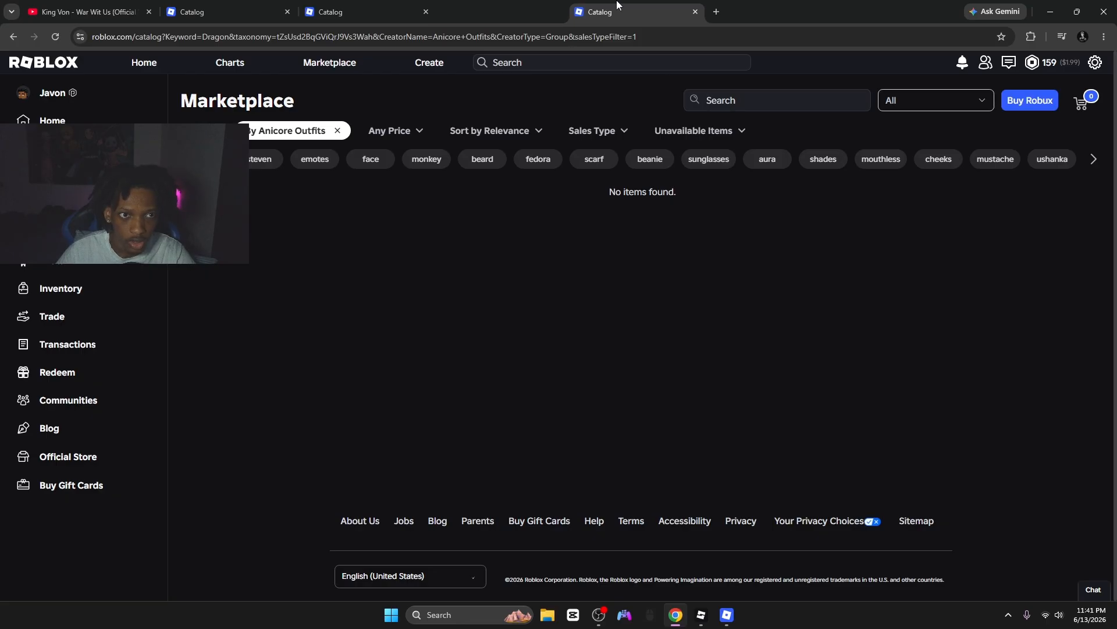
left_click(724, 95)
type("inos")
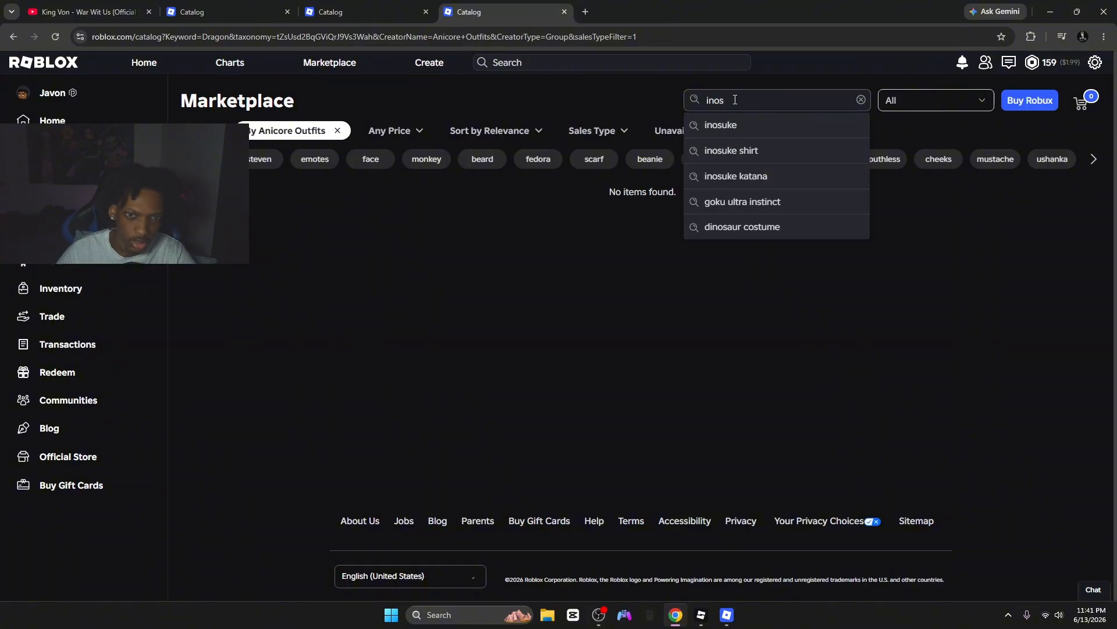
left_click(721, 124)
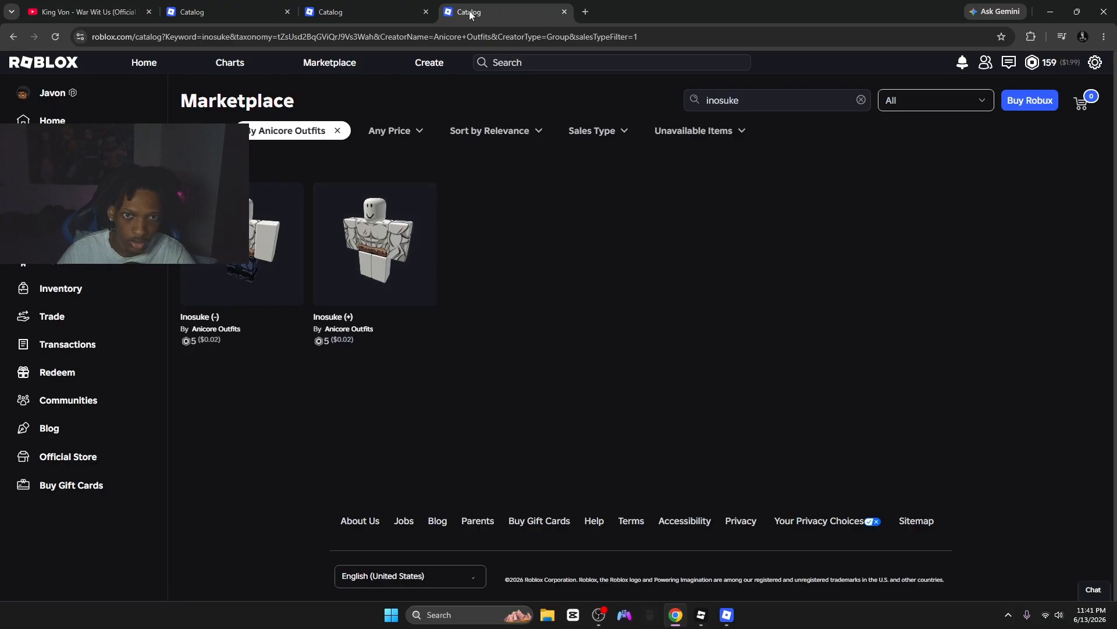
- Remove the Anicore Outfits creator filter and restrict the inosuke results to Classic Shirts
left_click_drag(761, 100, 665, 98)
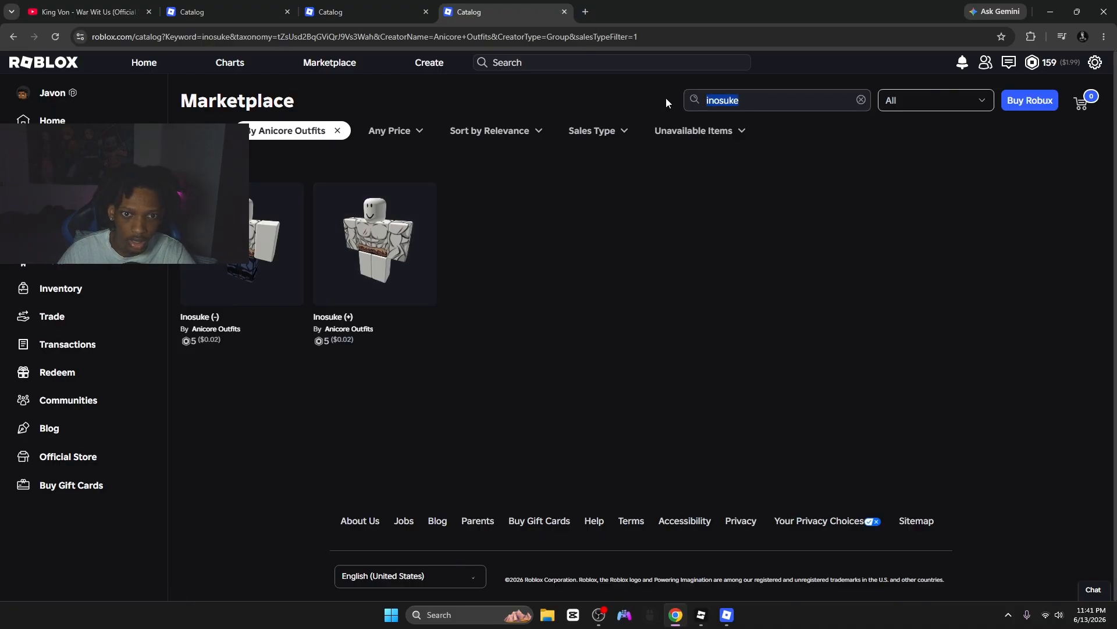
left_click(337, 132)
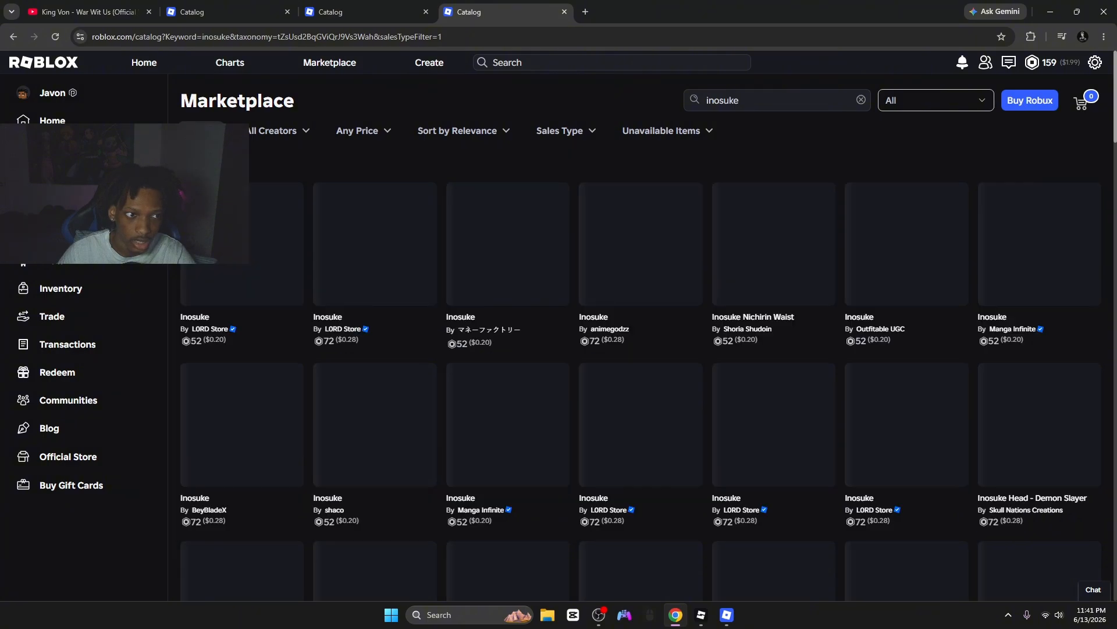
left_click(201, 130)
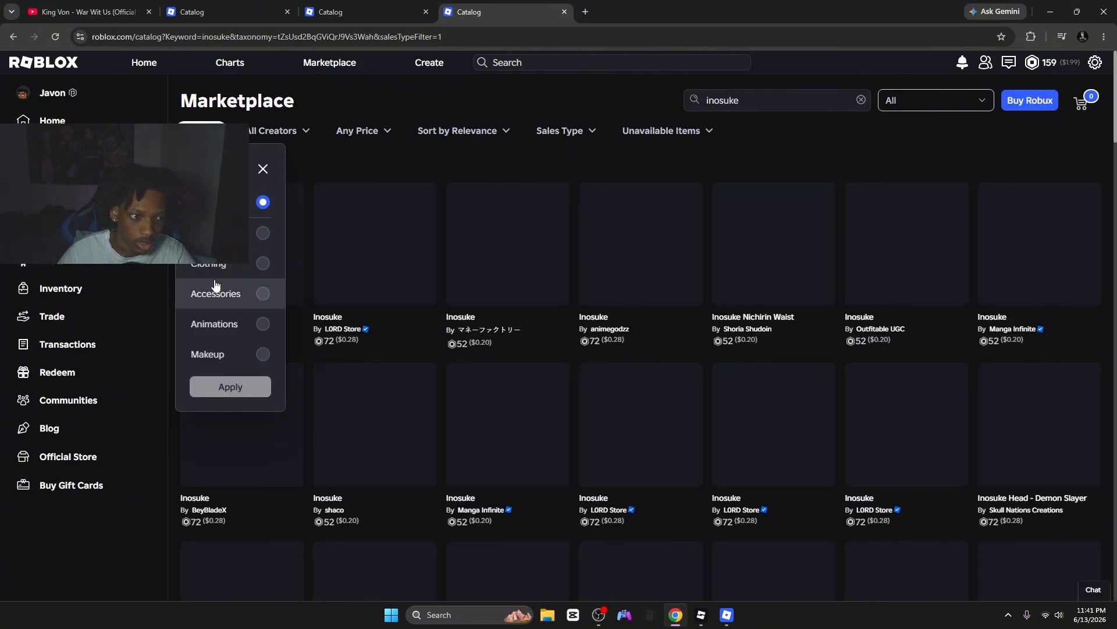
left_click(218, 264)
scroll(217, 291, "down", 2)
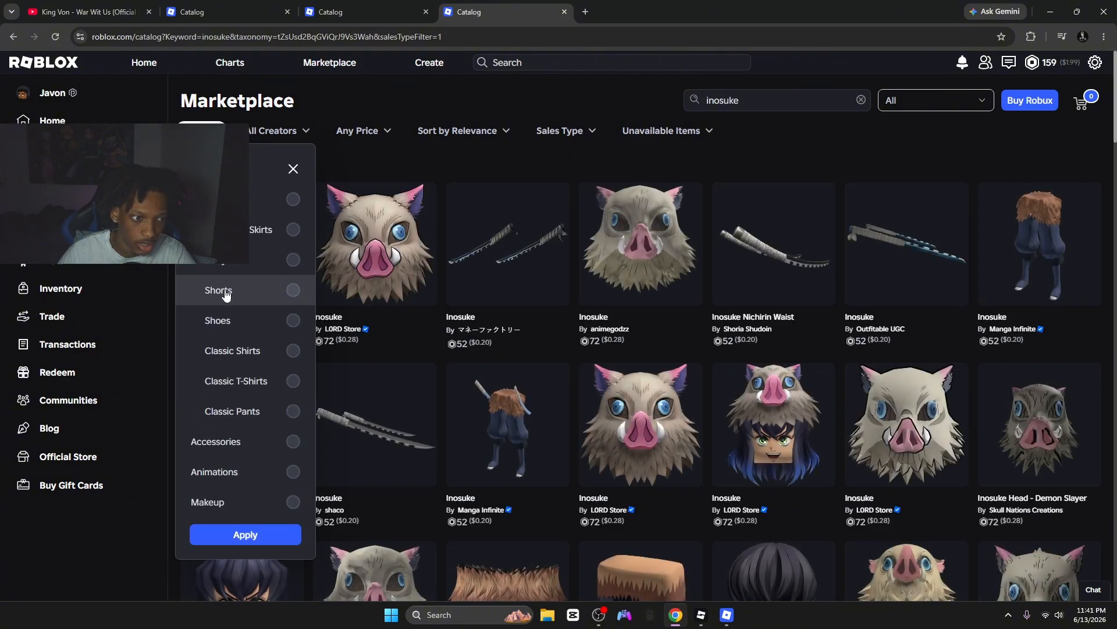
scroll(218, 352, "up", 3)
scroll(291, 356, "down", 3)
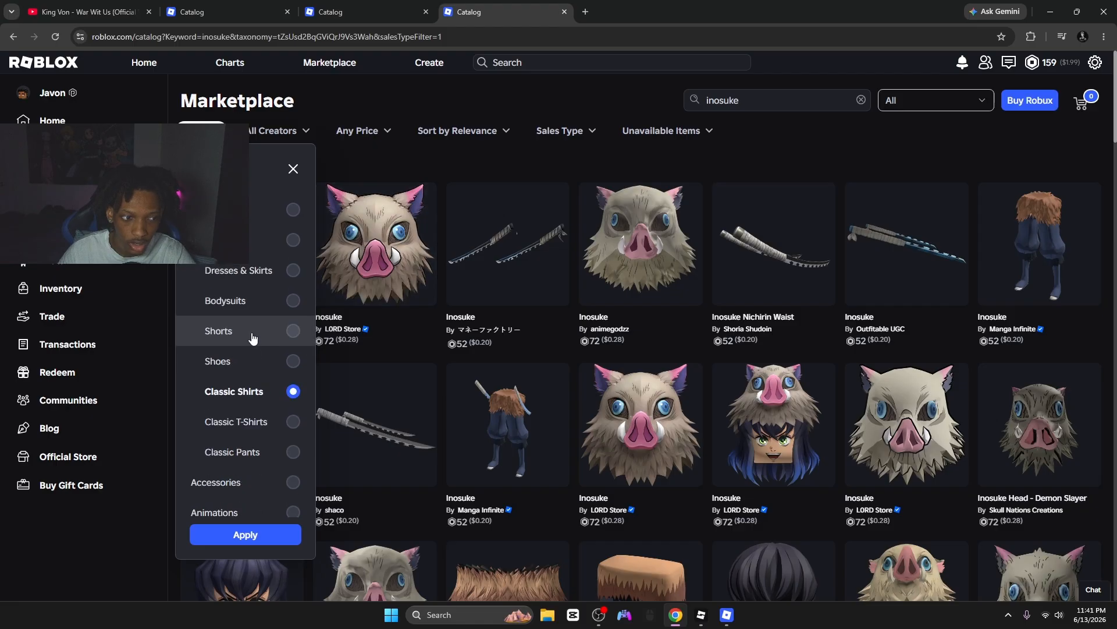
left_click(244, 532)
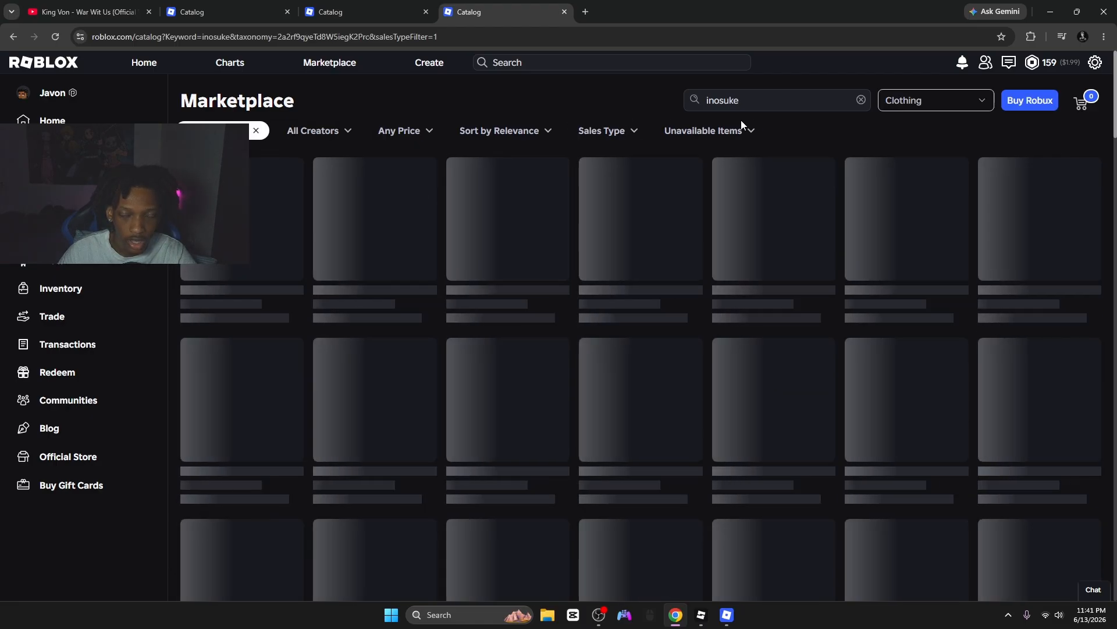
- View the 5-Robux Inosuke [+] classic shirt in a separate tab, close it, and clear the inosuke search
double_click(742, 101)
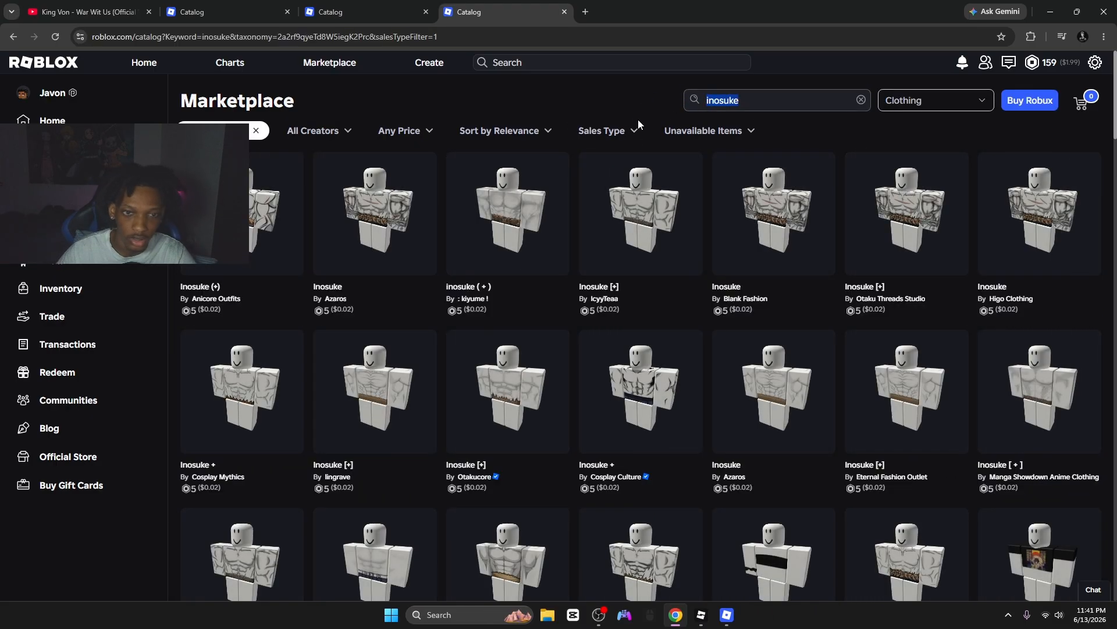
middle_click(639, 198)
left_click(613, 7)
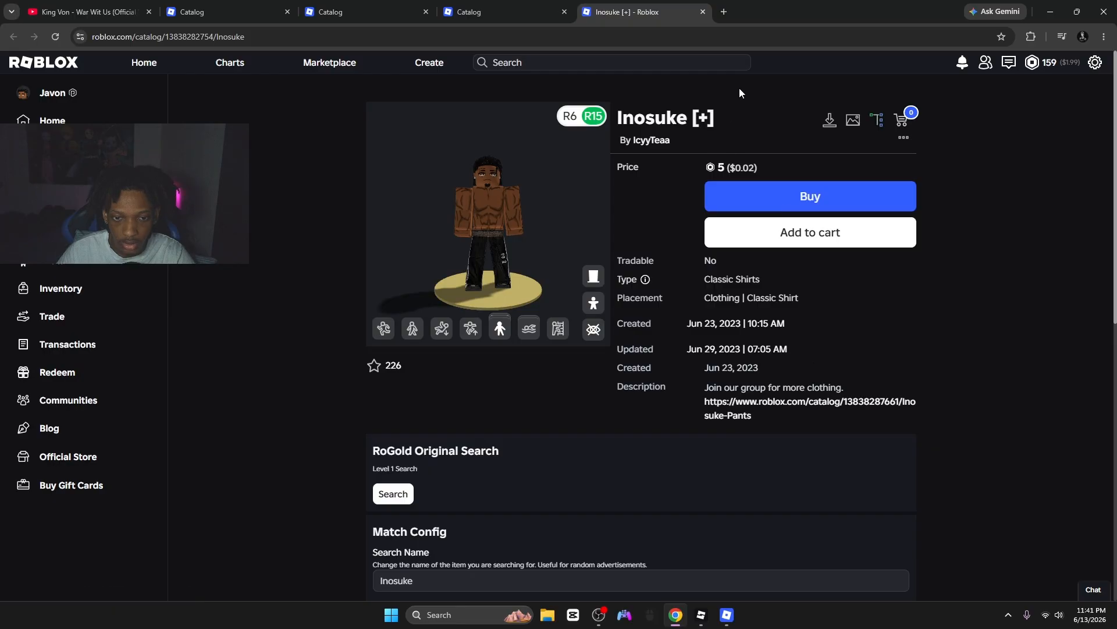
left_click(703, 12)
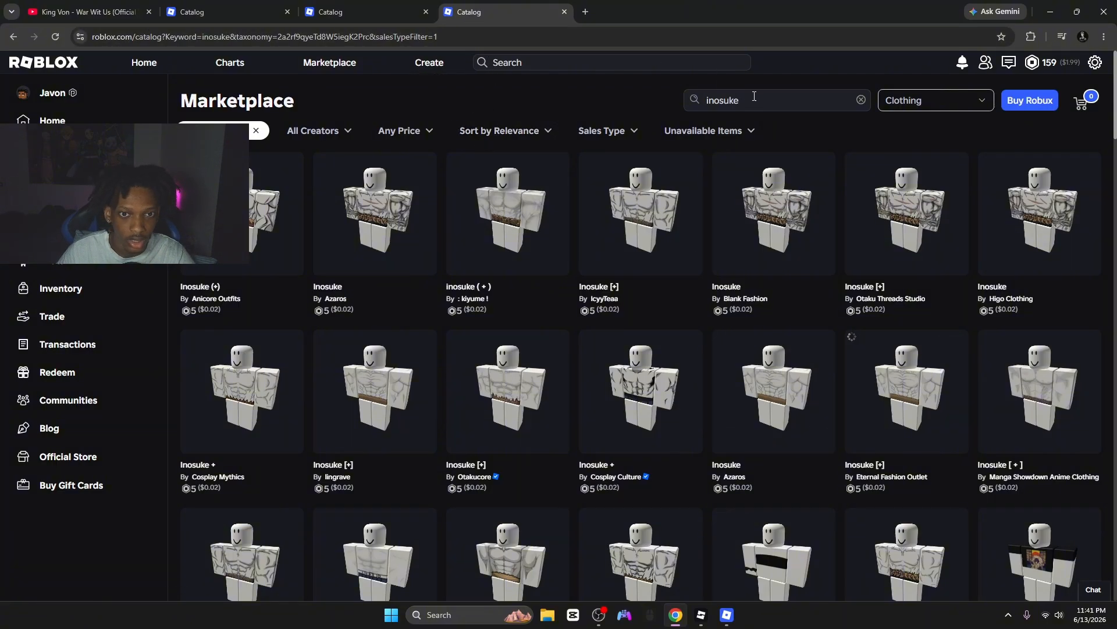
double_click(720, 99)
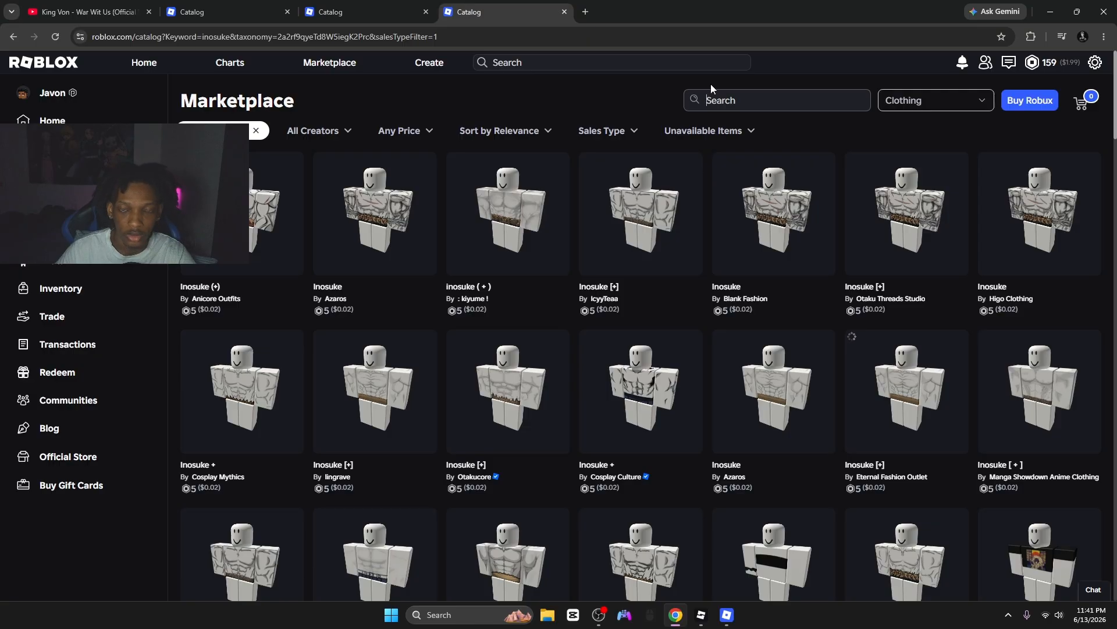
key("Return")
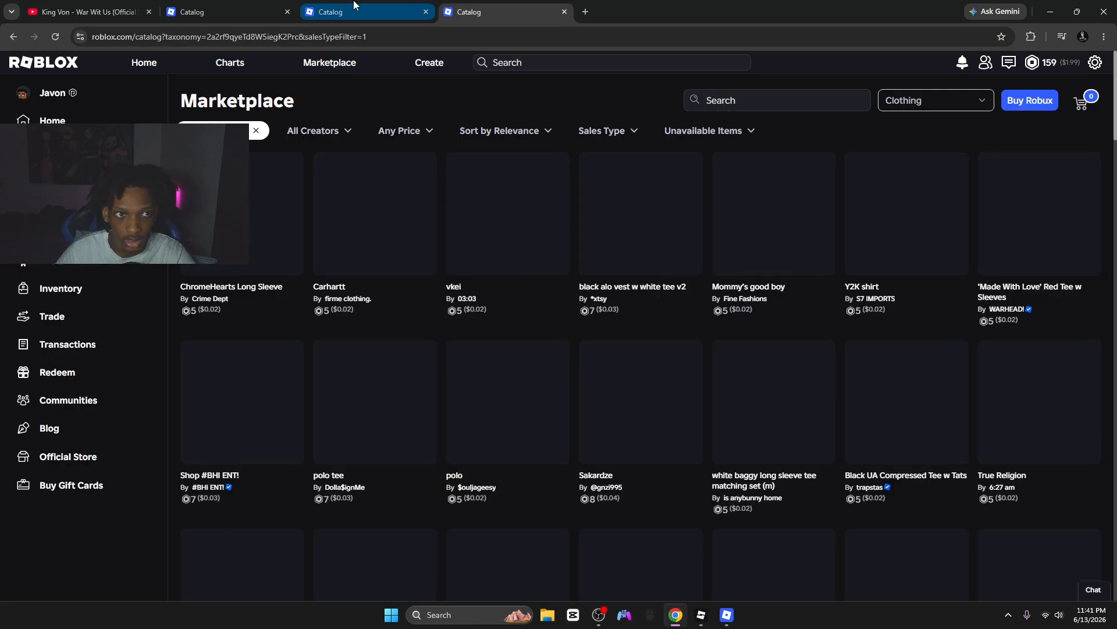
- Switch to the Anicore creator catalog and search it for "goku"
left_click(358, 10)
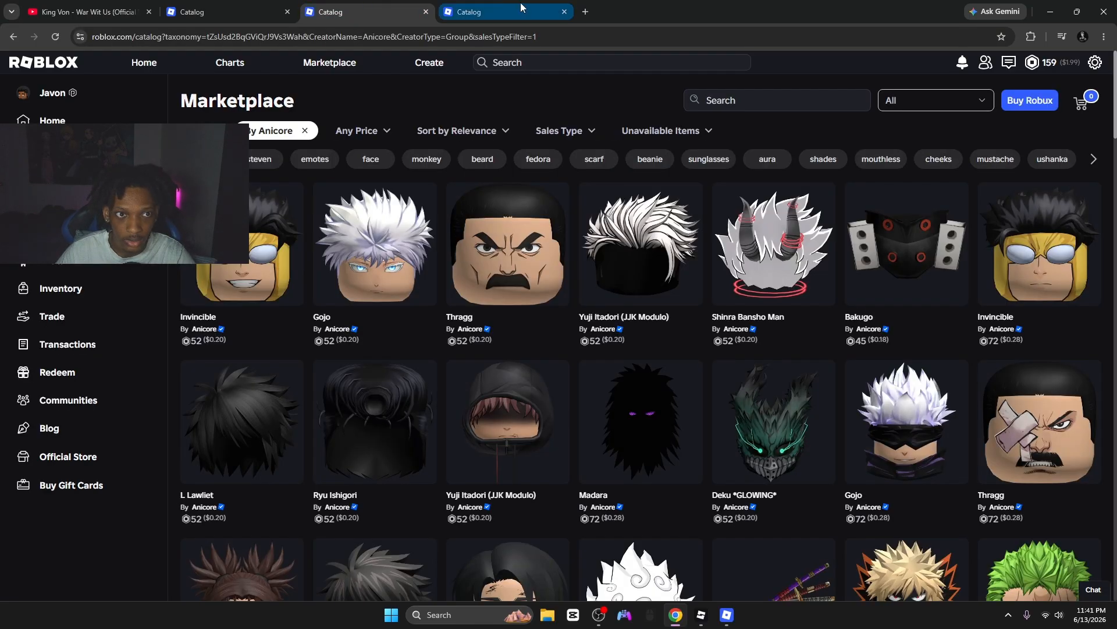
left_click(748, 99)
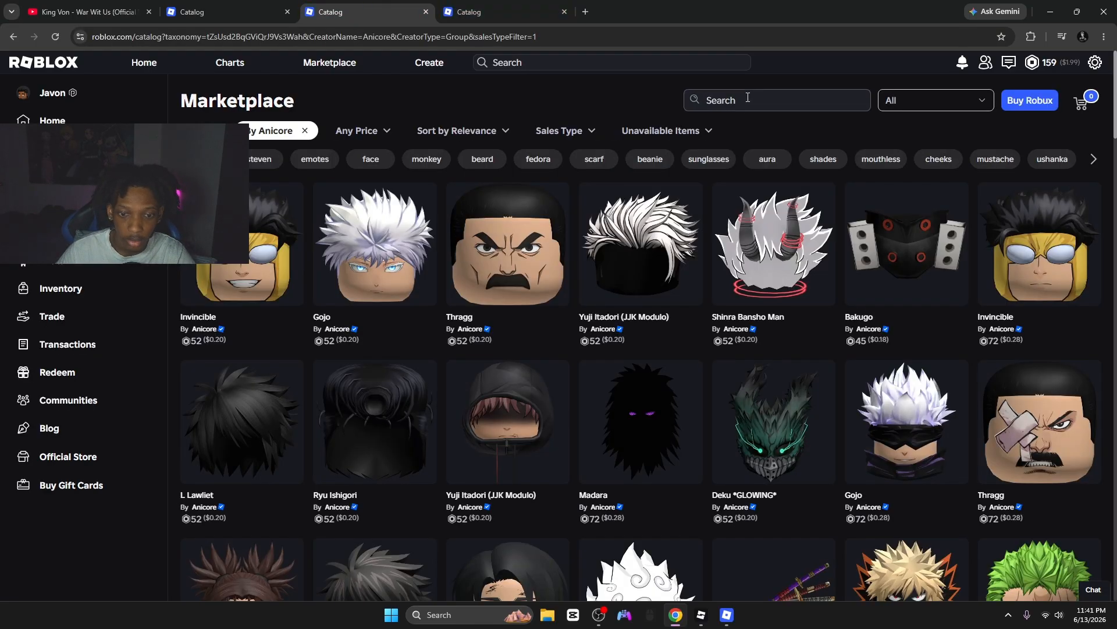
type("goku")
left_click(686, 130)
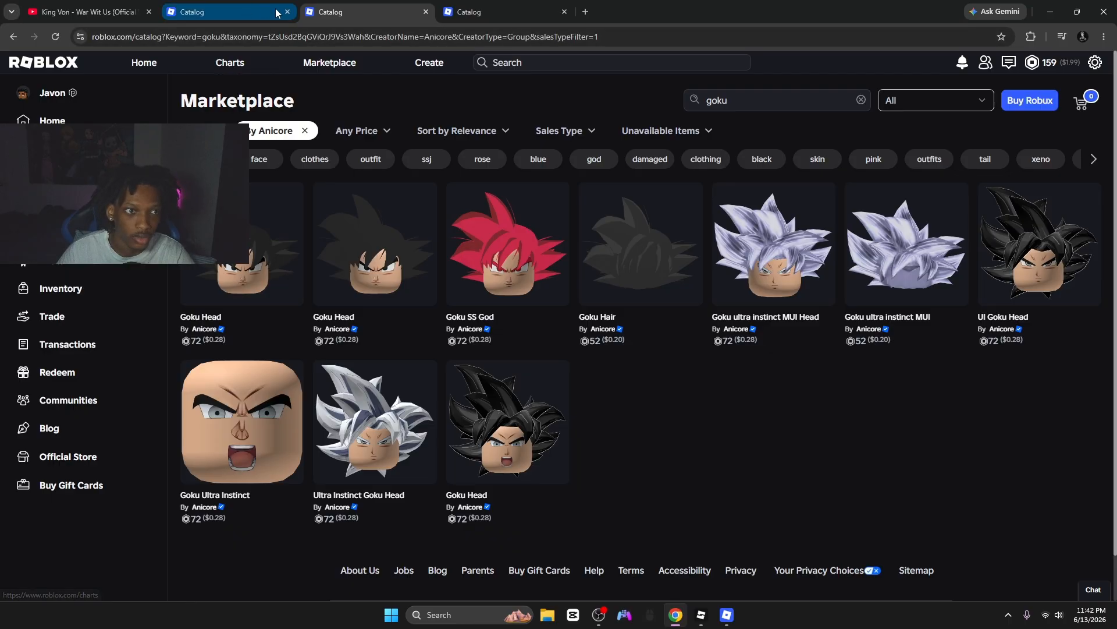
- Move the Marketplace tab without a creator filter behind the other catalogs and return to the Anicore goku results
left_click(227, 12)
left_click(360, 12)
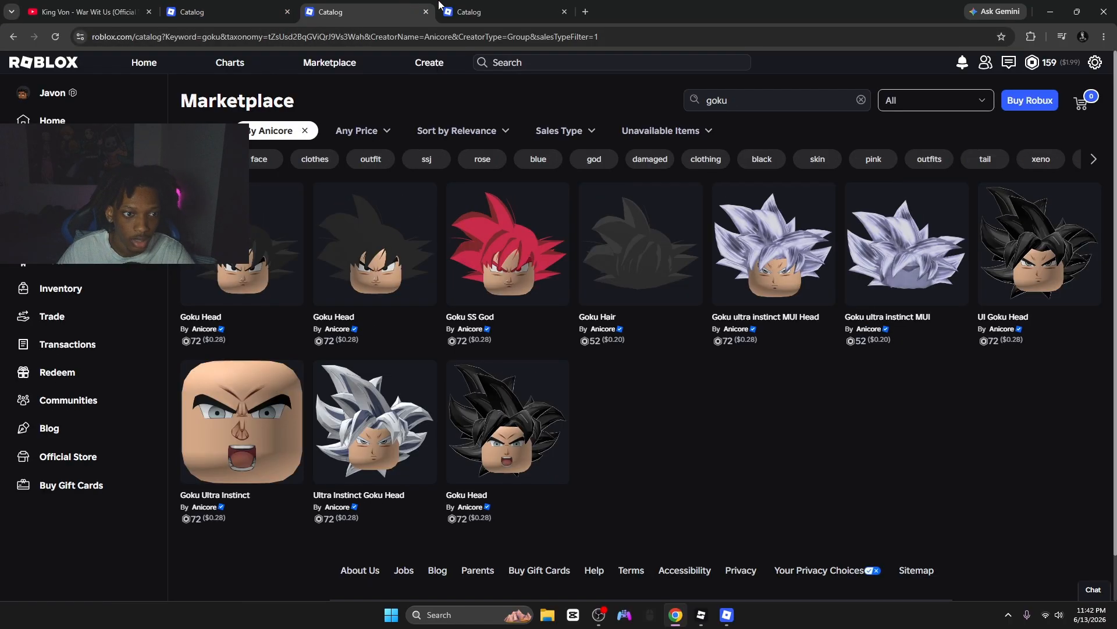
left_click(501, 5)
left_click_drag(219, 6, 629, 6)
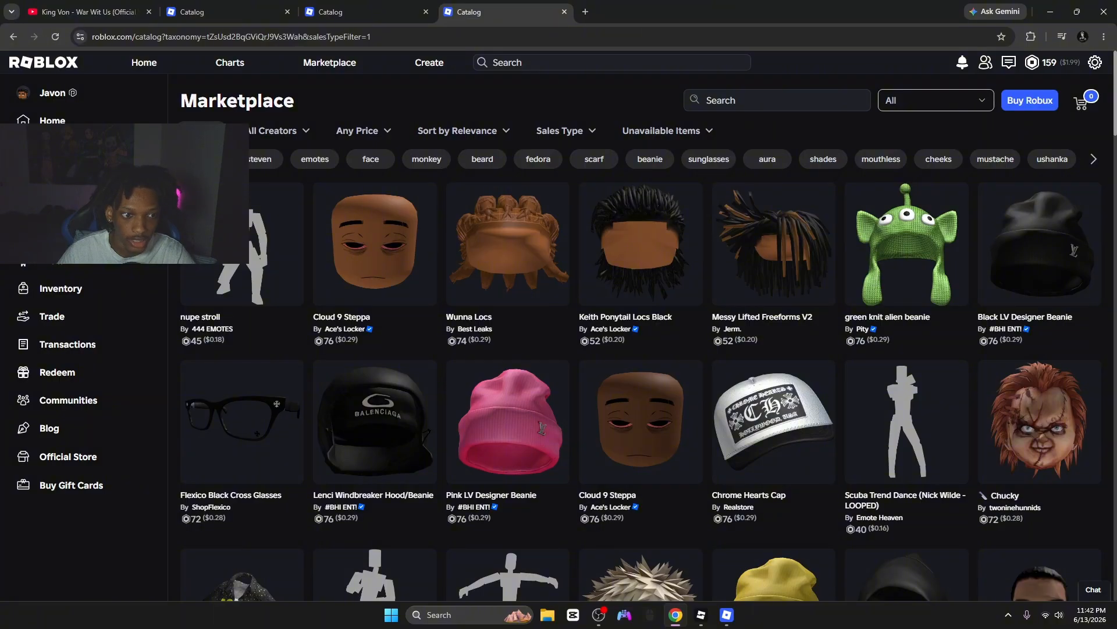
left_click(227, 11)
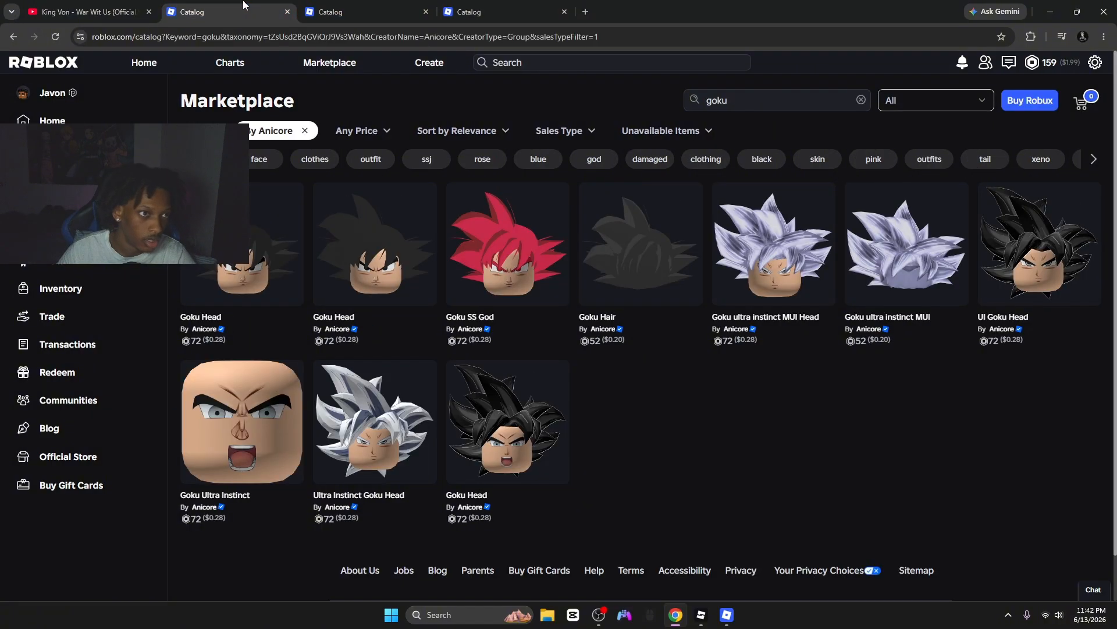
left_click(113, 7)
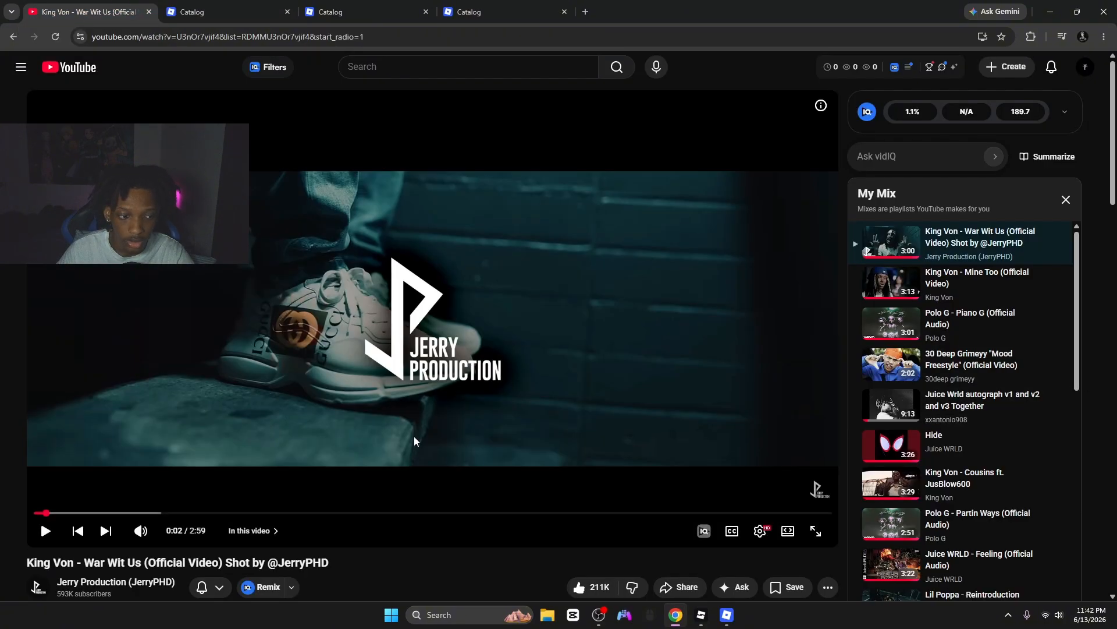
scroll(428, 413, "up", 2)
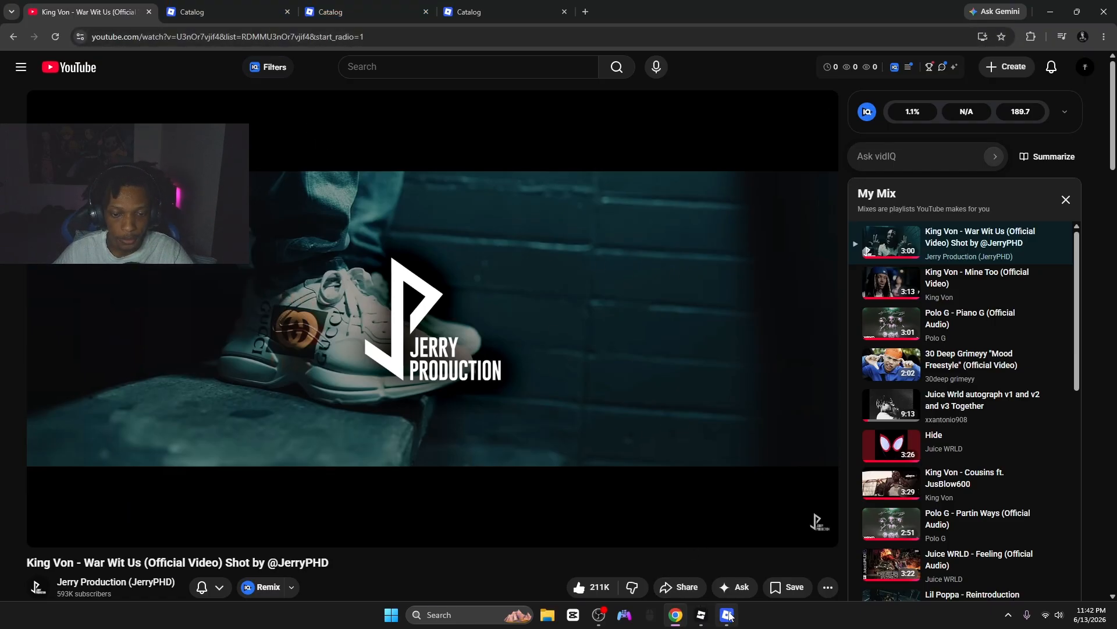
- Open the first Goku Head from the Anicore goku results in a new tab and look over its item page
left_click(208, 8)
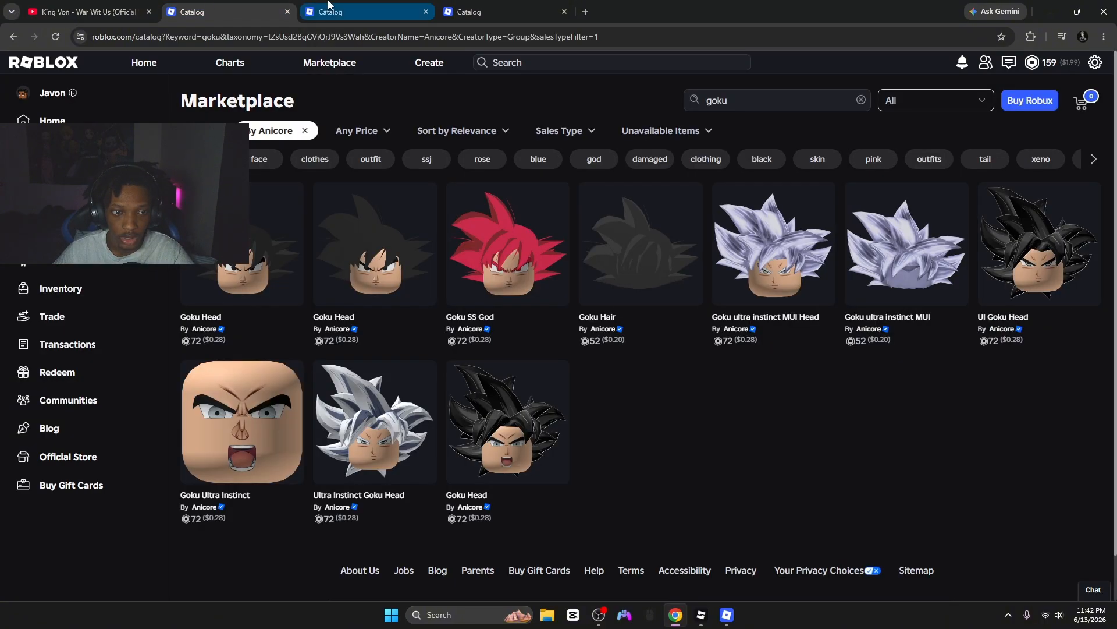
middle_click(256, 250)
left_click(381, 5)
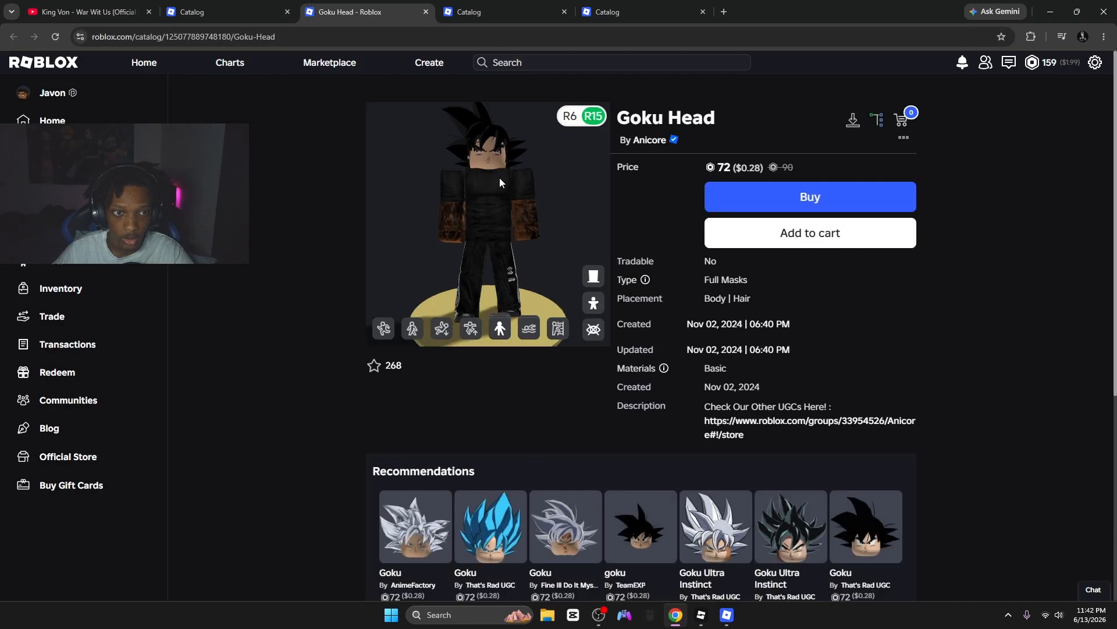
left_click(264, 8)
- Switch to the Anime Outfits game and view the Goku 1 outfit's item list to compare its head
left_click(726, 615)
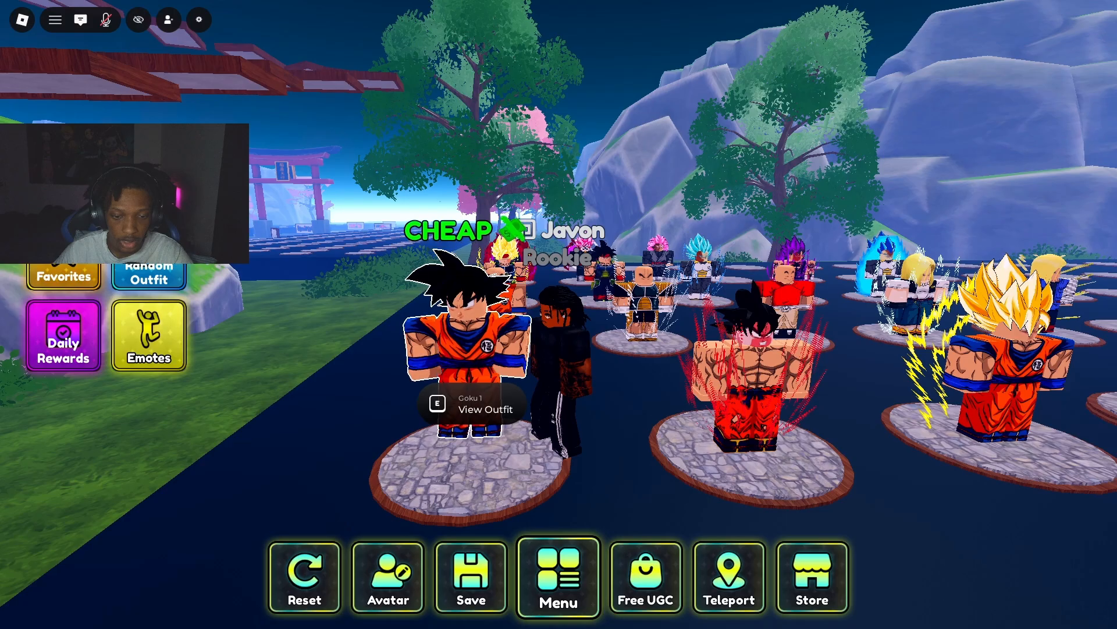
key("e")
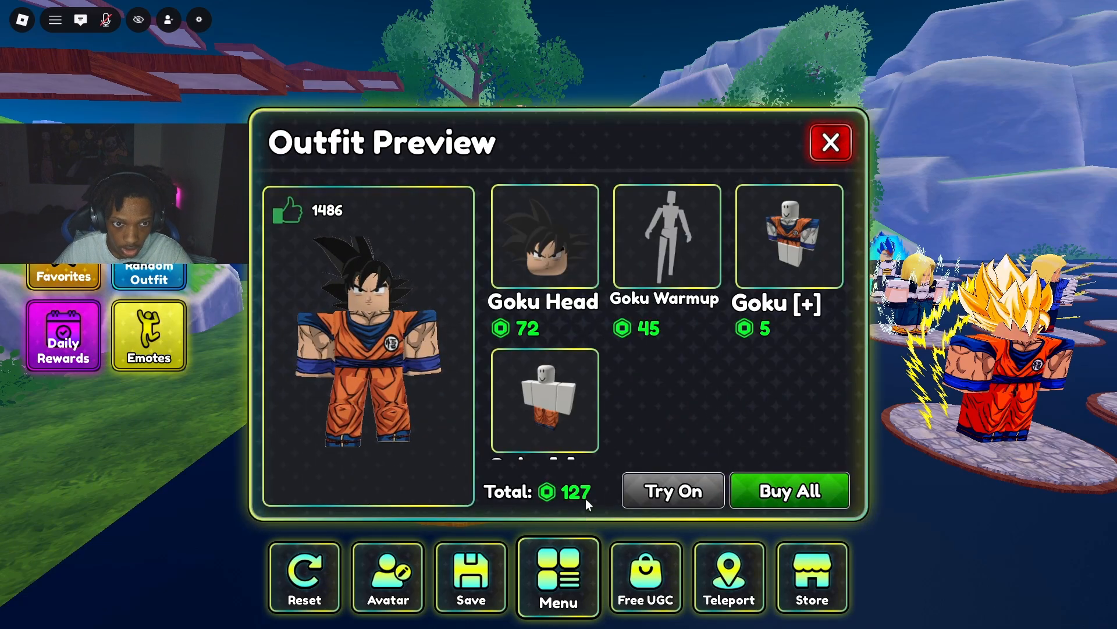
mouse_move(538, 283)
- Return to Chrome, copy the Goku Head's asset ID from its page address, and close that item page
key("super")
mouse_move(675, 615)
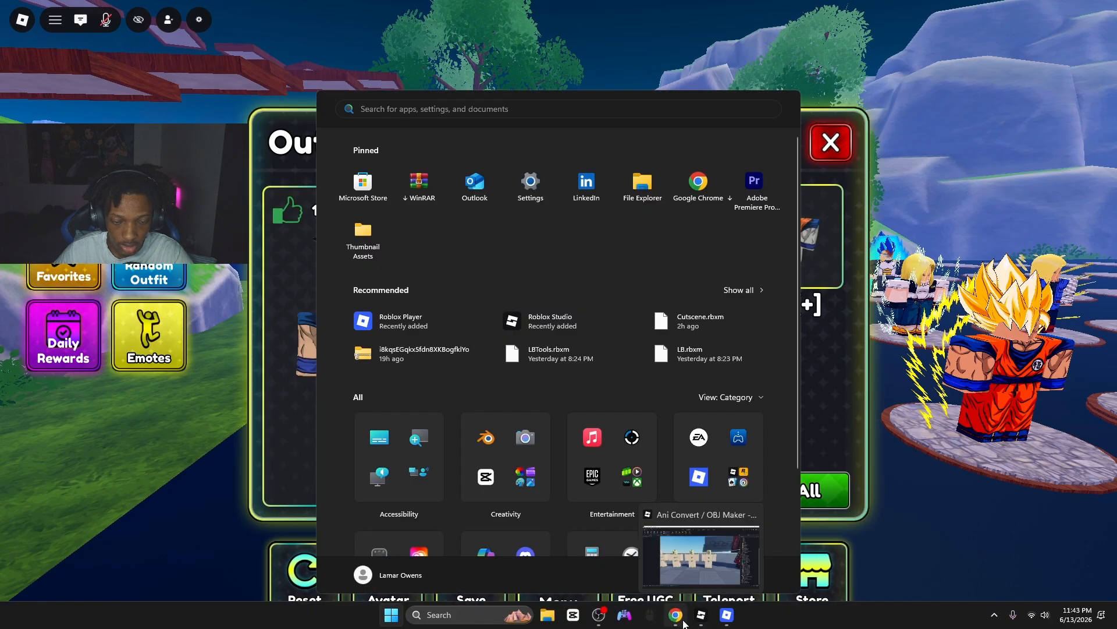
left_click(680, 574)
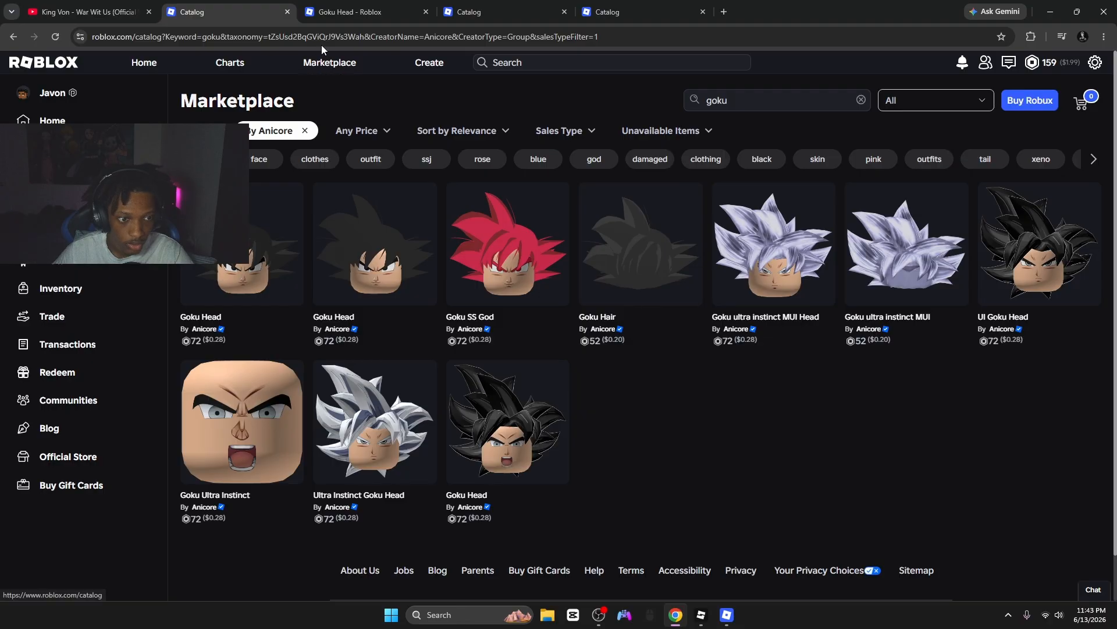
left_click(341, 11)
double_click(187, 37)
key("ctrl+c")
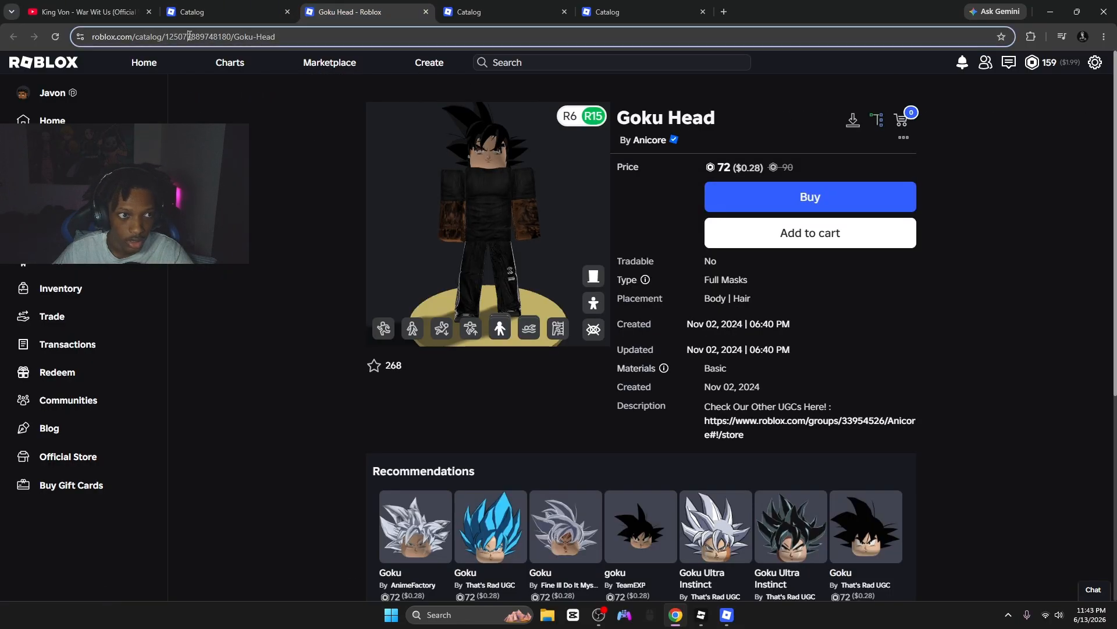
left_click(425, 12)
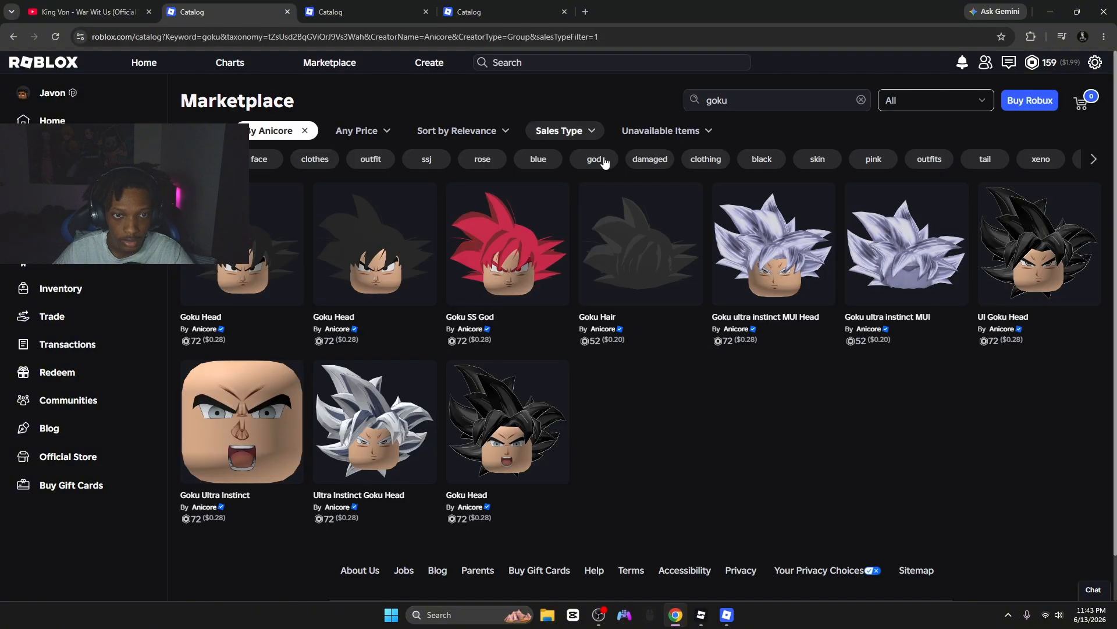
left_click(702, 617)
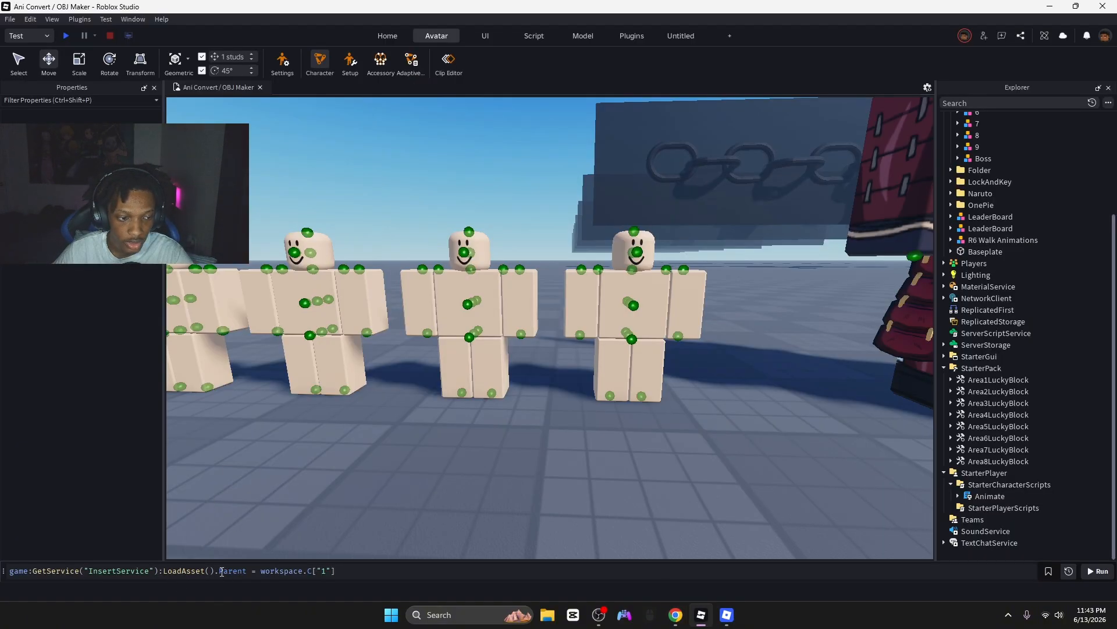
key("ctrl+v")
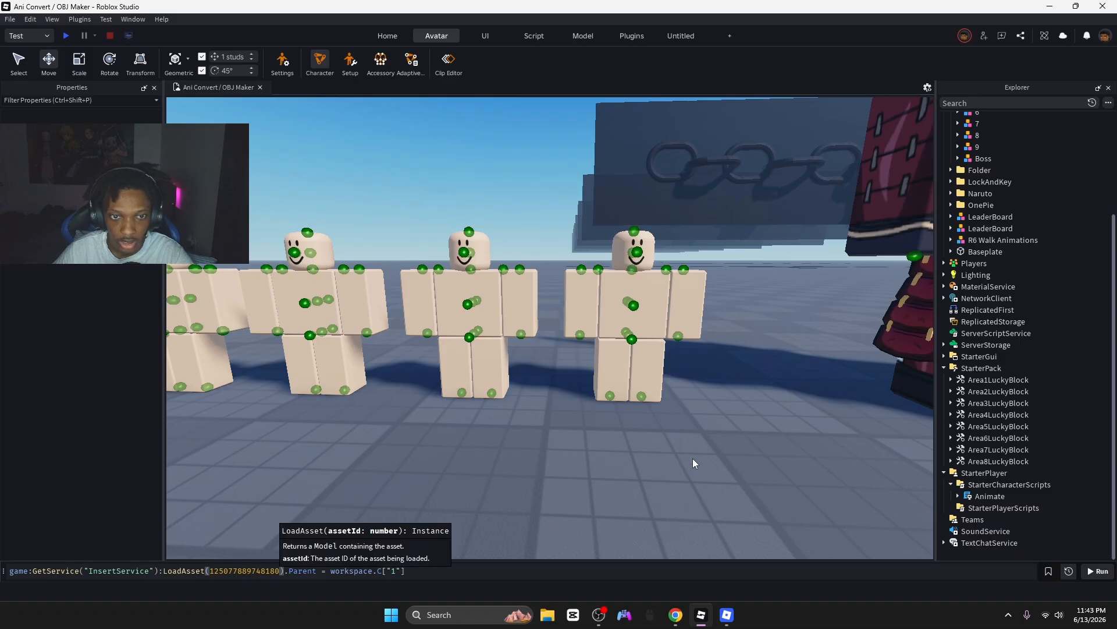
left_click(1097, 571)
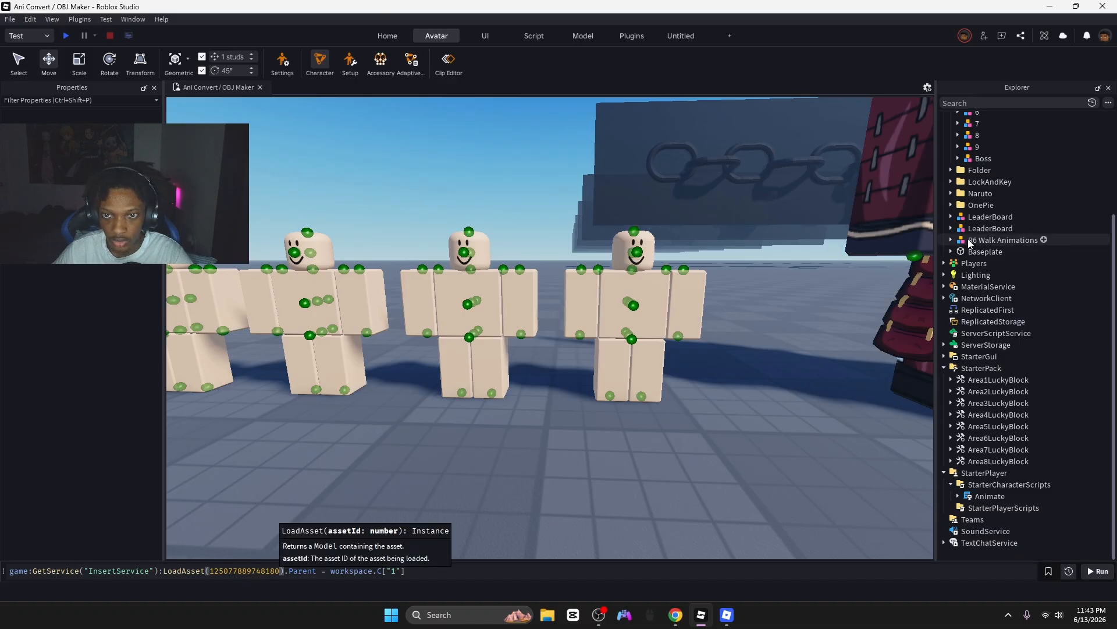
- Select character 1 in folder C and expand it to show its contents
scroll(989, 291, "up", 5)
left_click(976, 188)
left_click(958, 187)
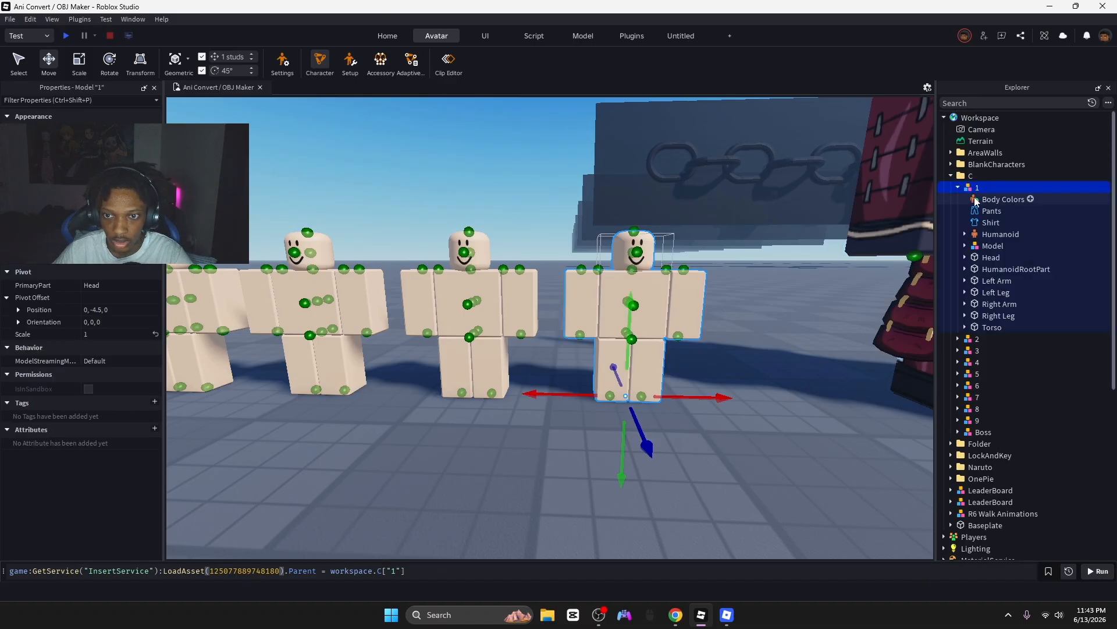
- Ungroup the loaded Model inside character 1 to place the Goku Head accessory directly on the character
left_click(987, 246)
left_click(964, 246)
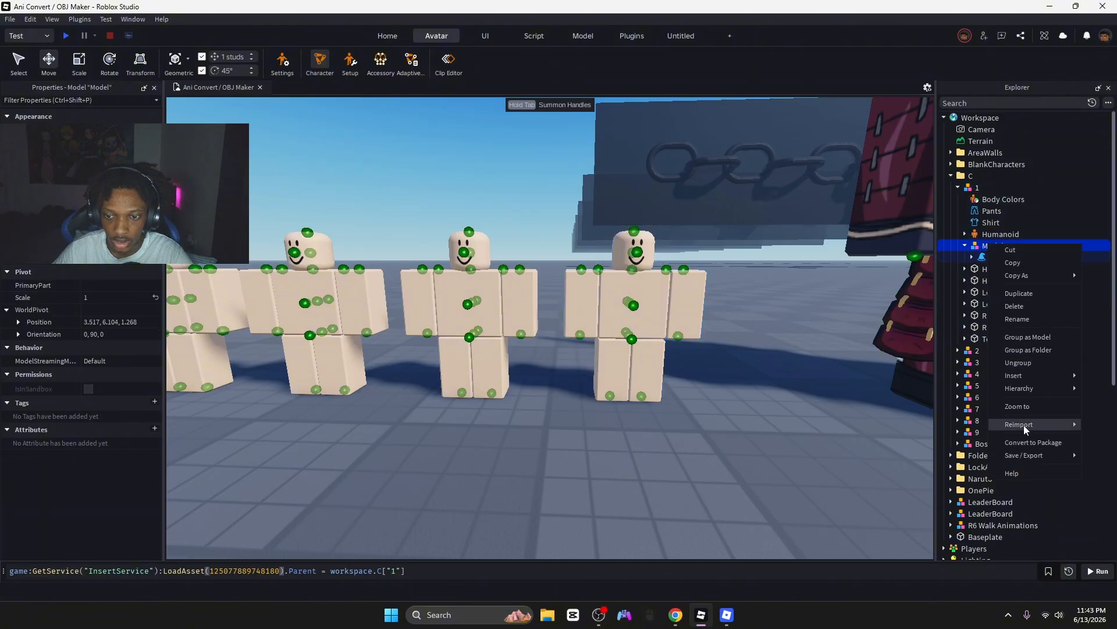
key("ctrl+u")
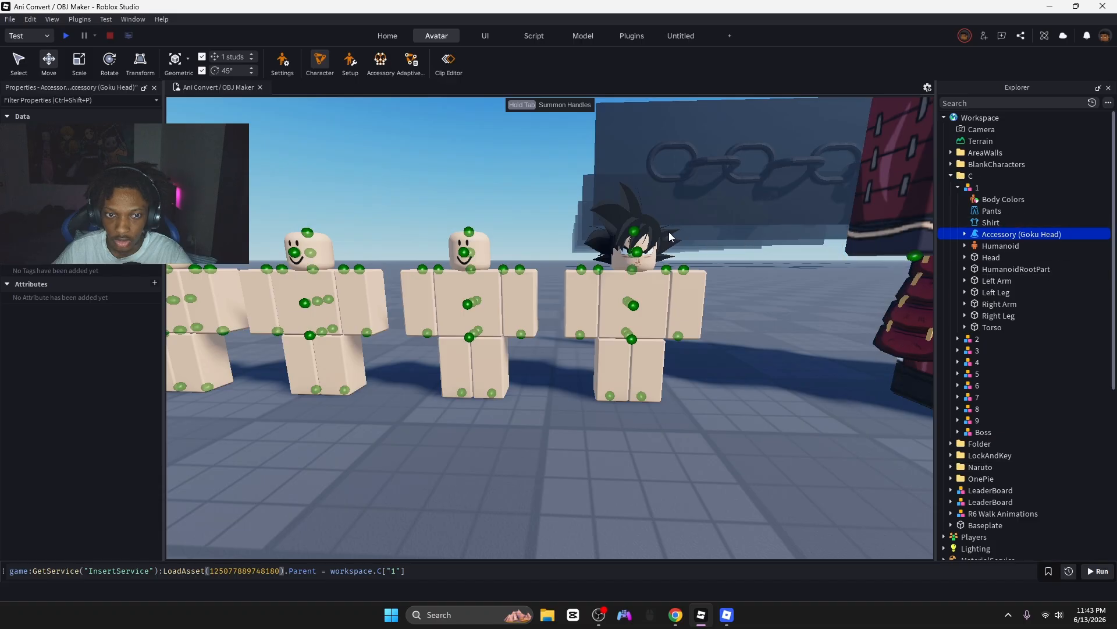
key("d")
right_click_drag(777, 402, 777, 402)
key("a")
key("w")
- Switch to Chrome and search the marketplace's Clothing catalog for "Goku [+]"
left_click(1046, 5)
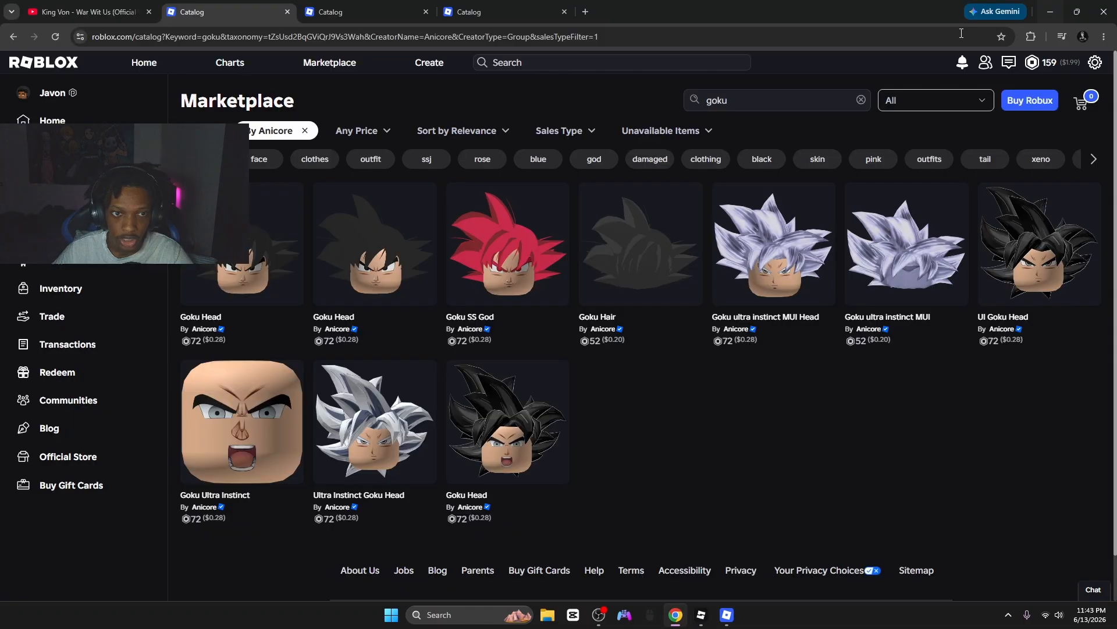
left_click(407, 8)
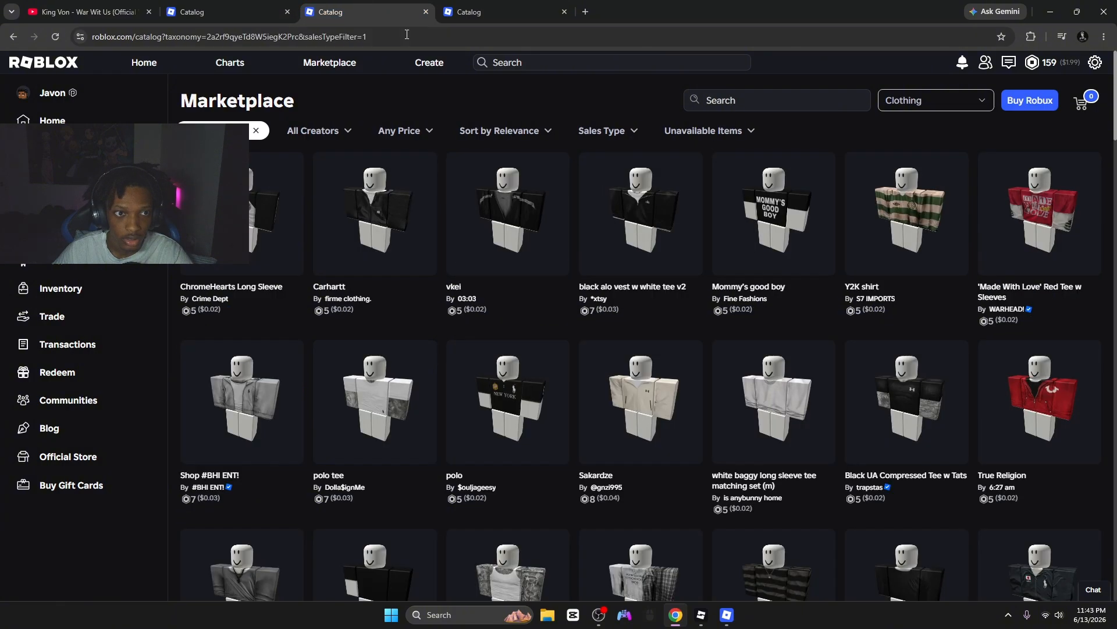
left_click(722, 101)
type("Goku [+")
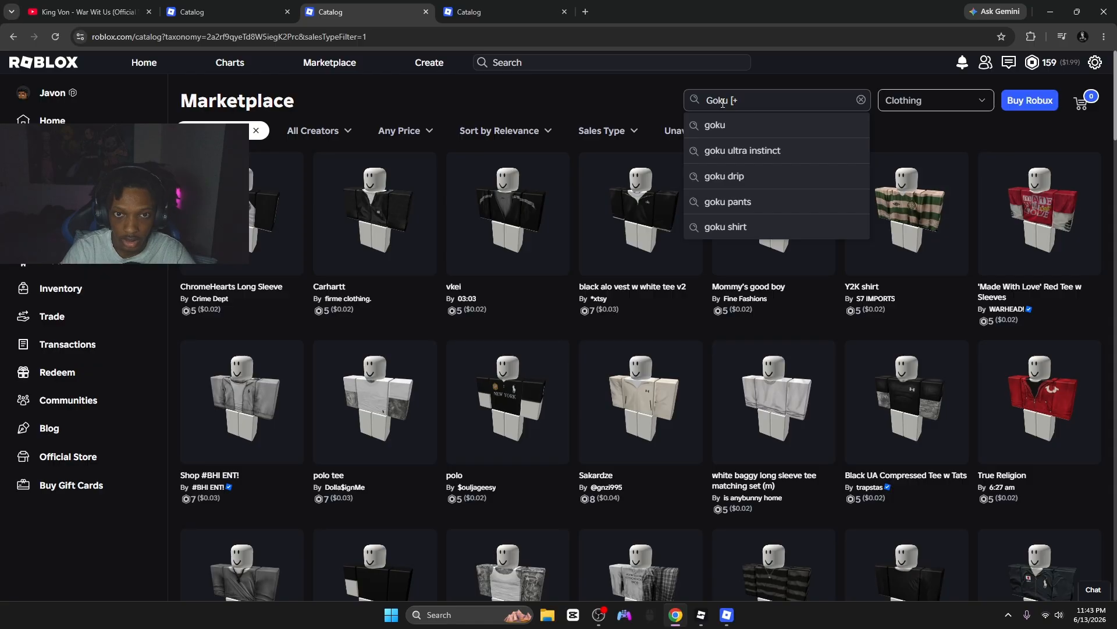
key("Return")
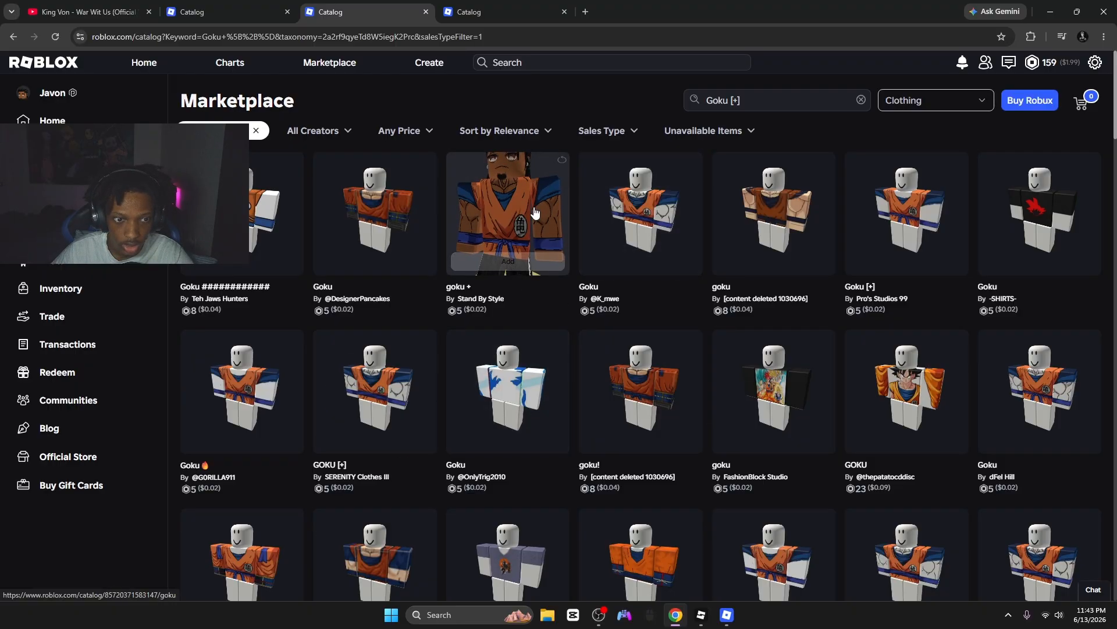
- Open the "goku +" shirt by Stand By Style and the matching pants page linked in its description, each in a new tab
middle_click(536, 209)
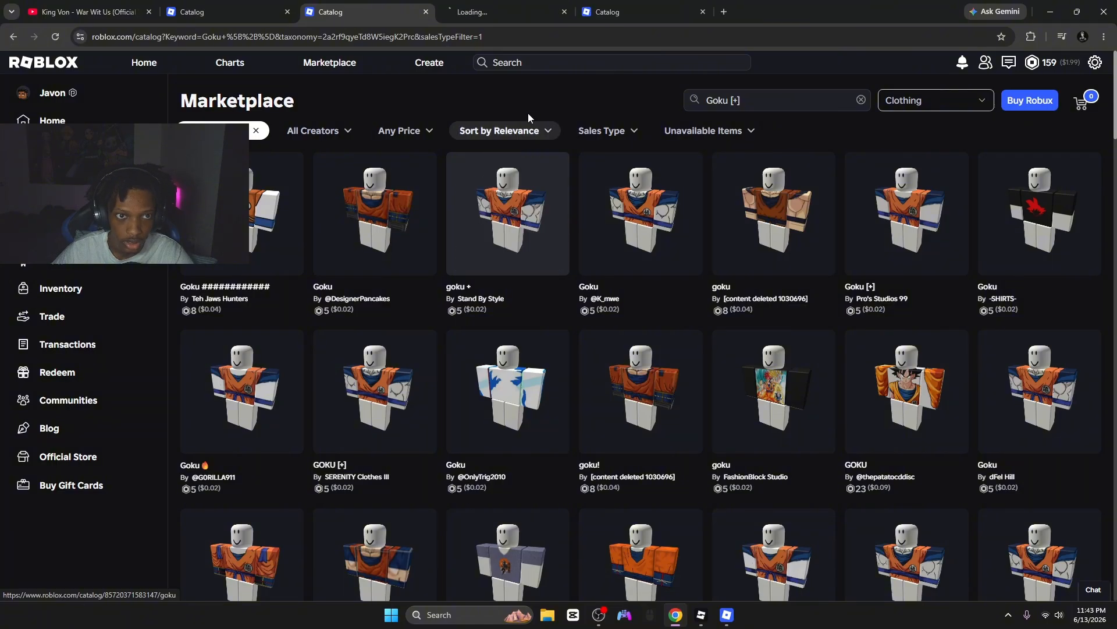
left_click(522, 5)
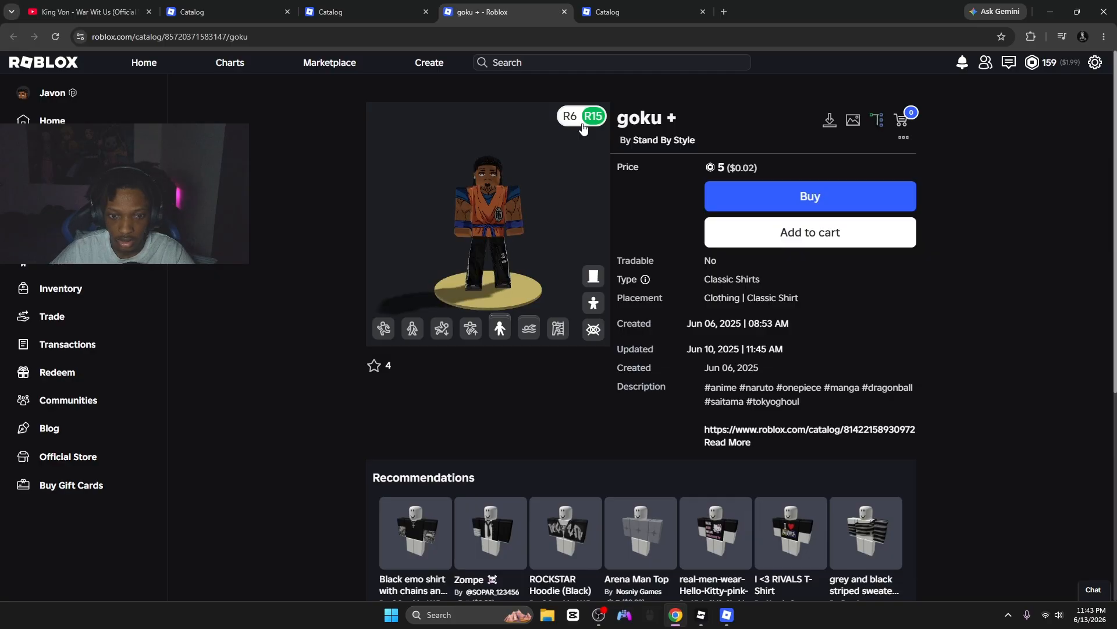
left_click(706, 444)
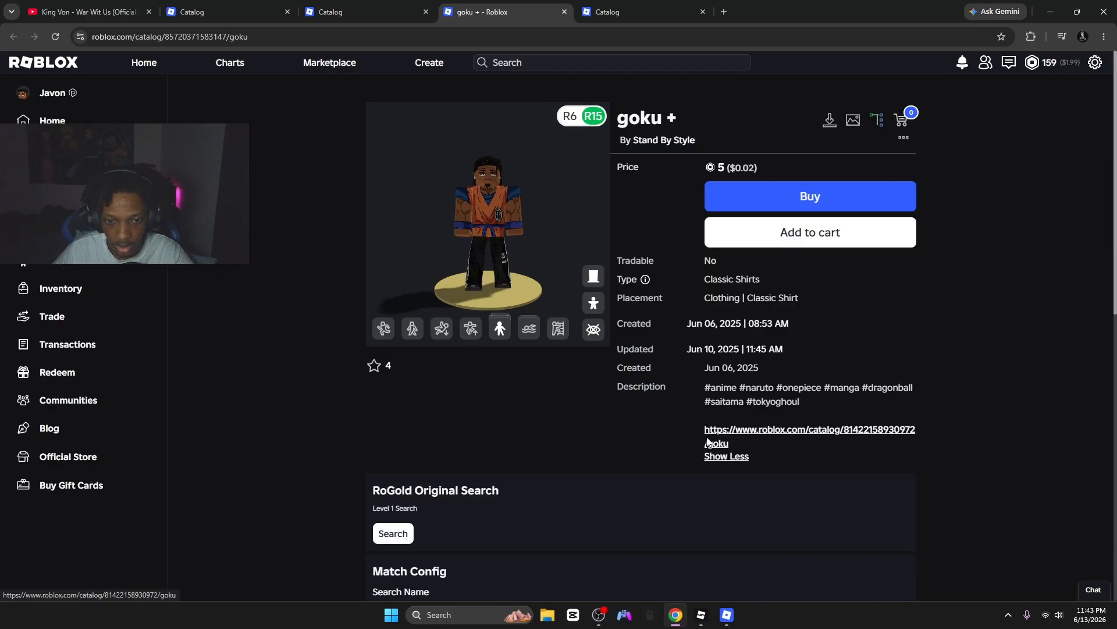
middle_click(737, 430)
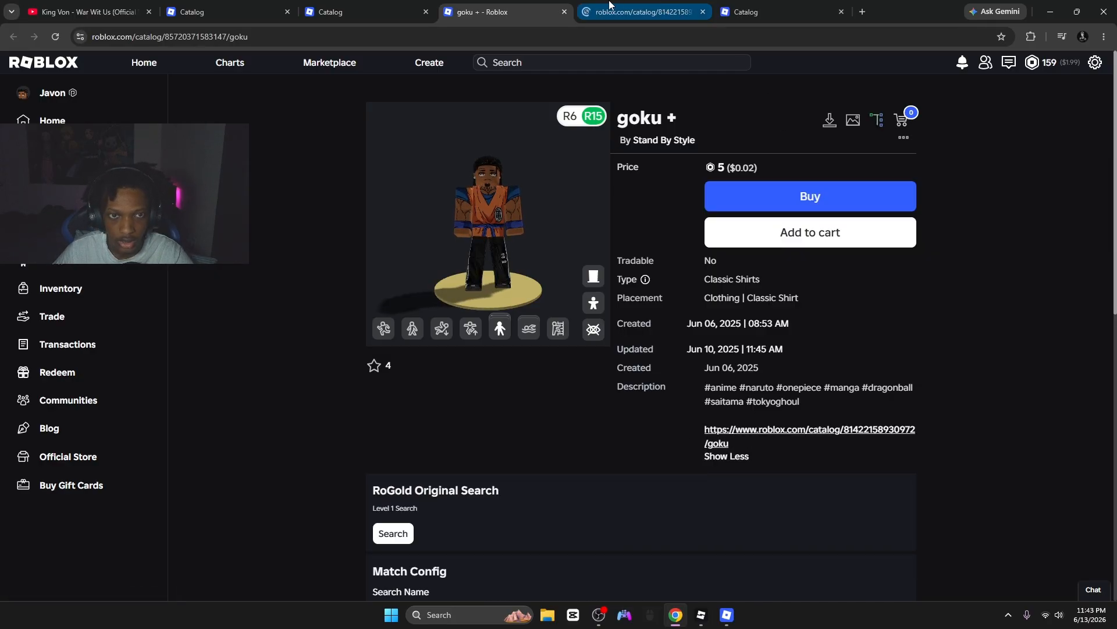
left_click(652, 7)
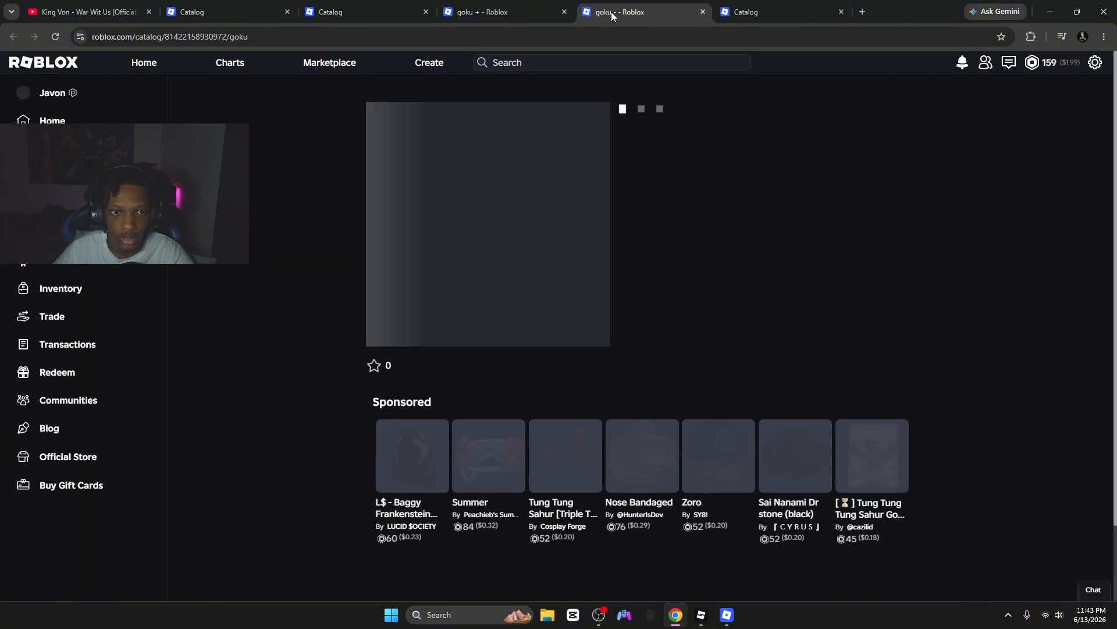
left_click(512, 7)
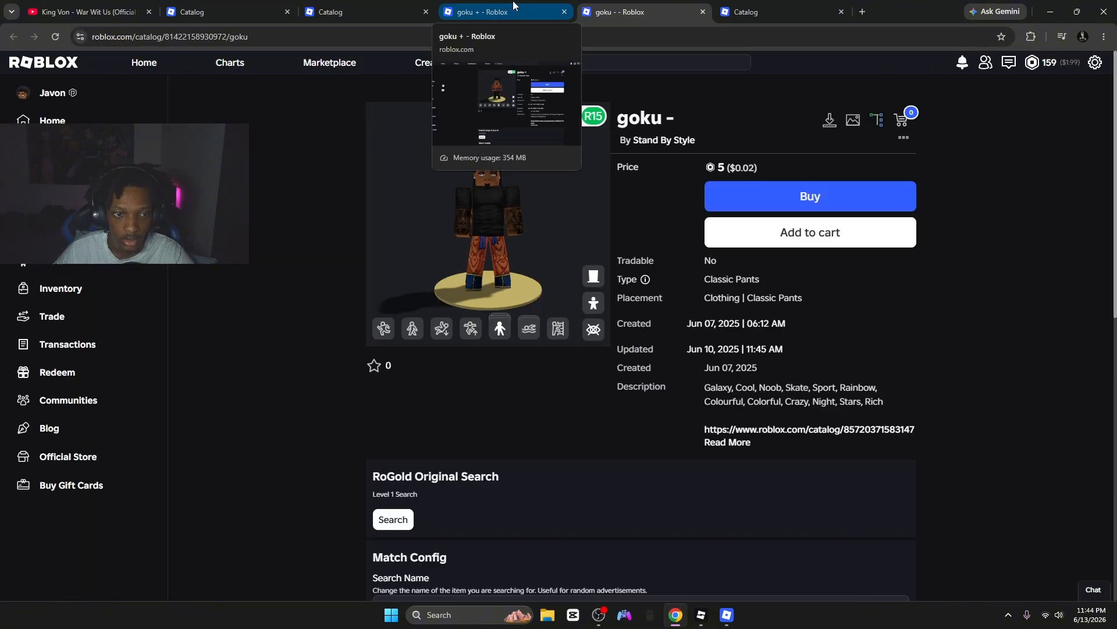
double_click(267, 39)
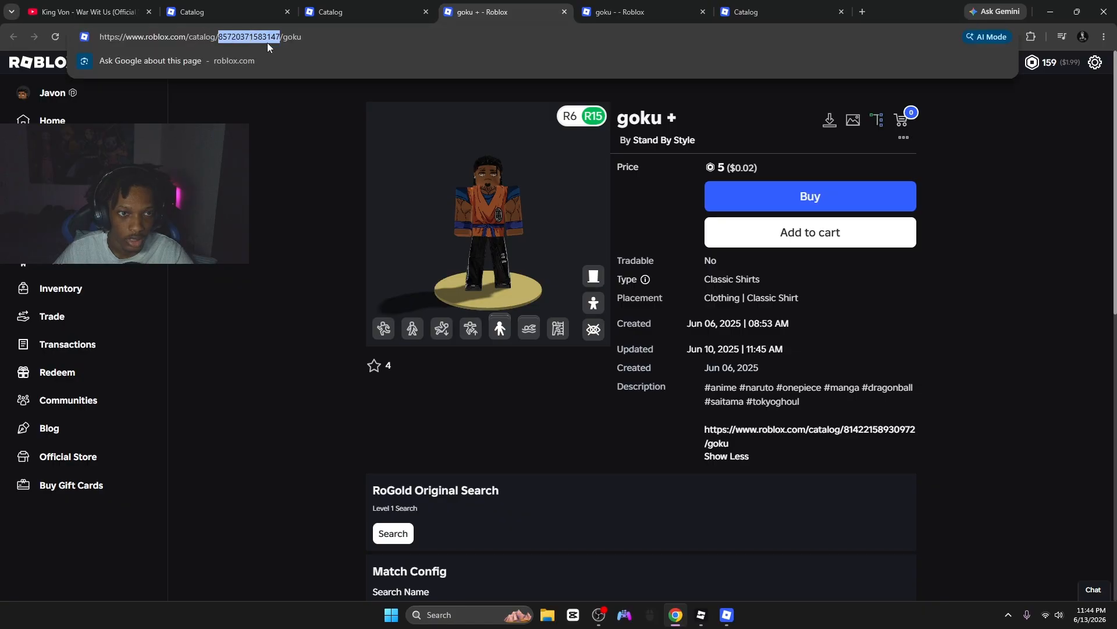
left_click(726, 616)
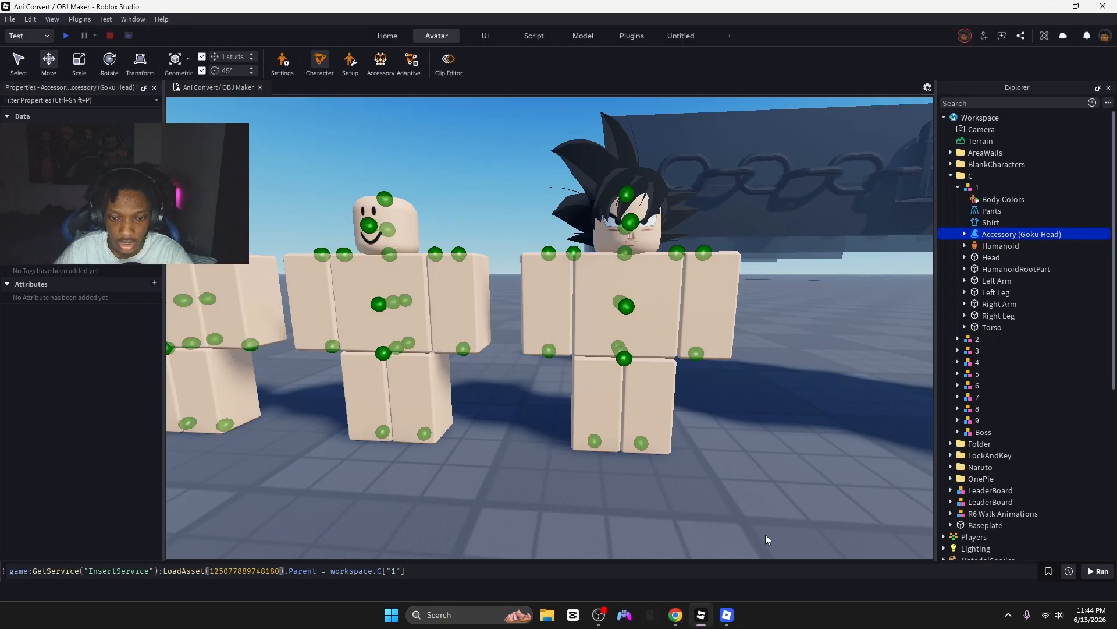
left_click(990, 222)
left_click(116, 140)
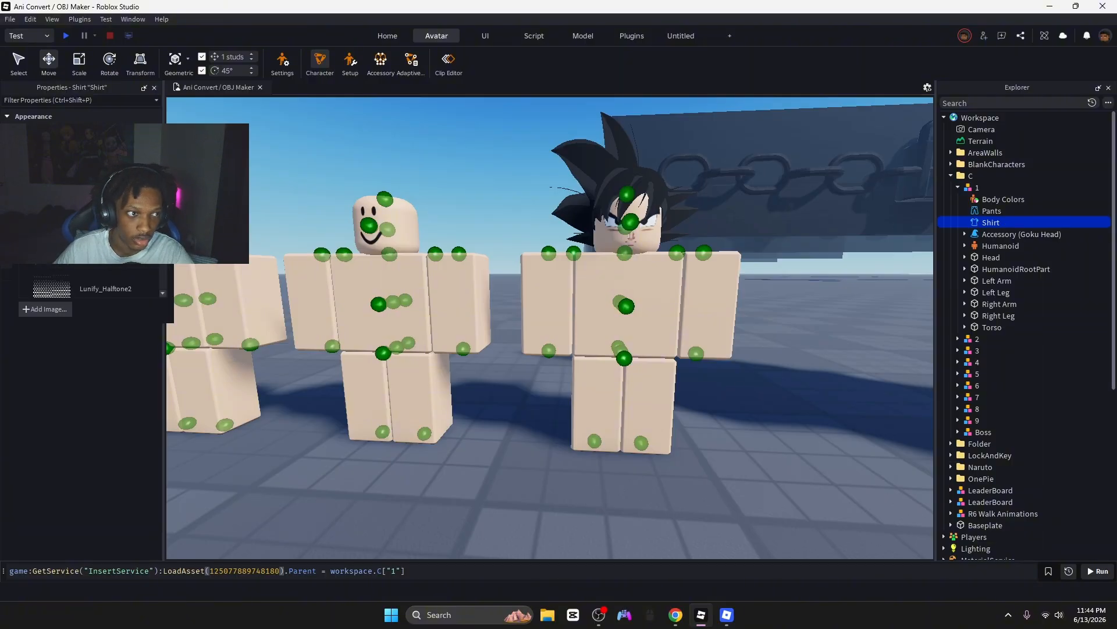
key("ctrl+v")
key("Return")
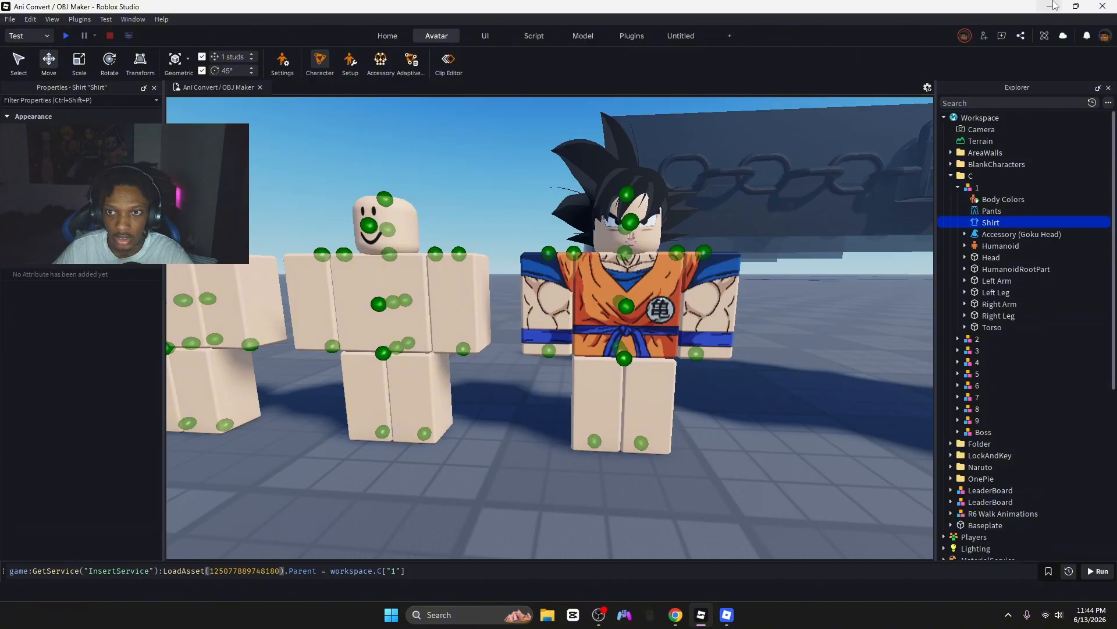
left_click(1052, 6)
left_click(620, 11)
double_click(249, 37)
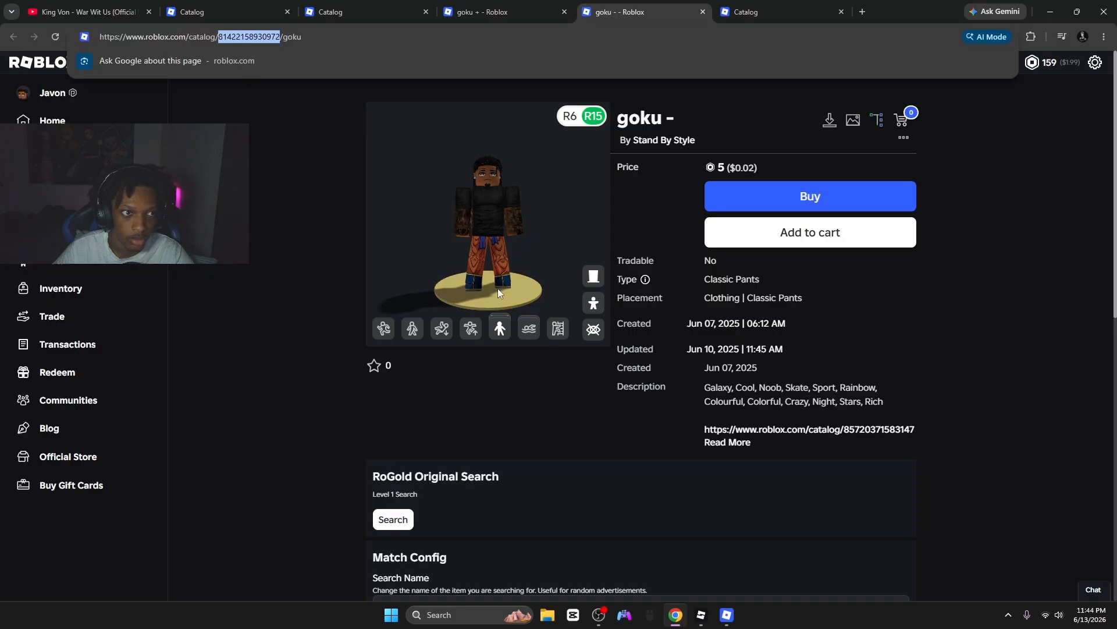
mouse_move(710, 609)
left_click(751, 512)
left_click(997, 212)
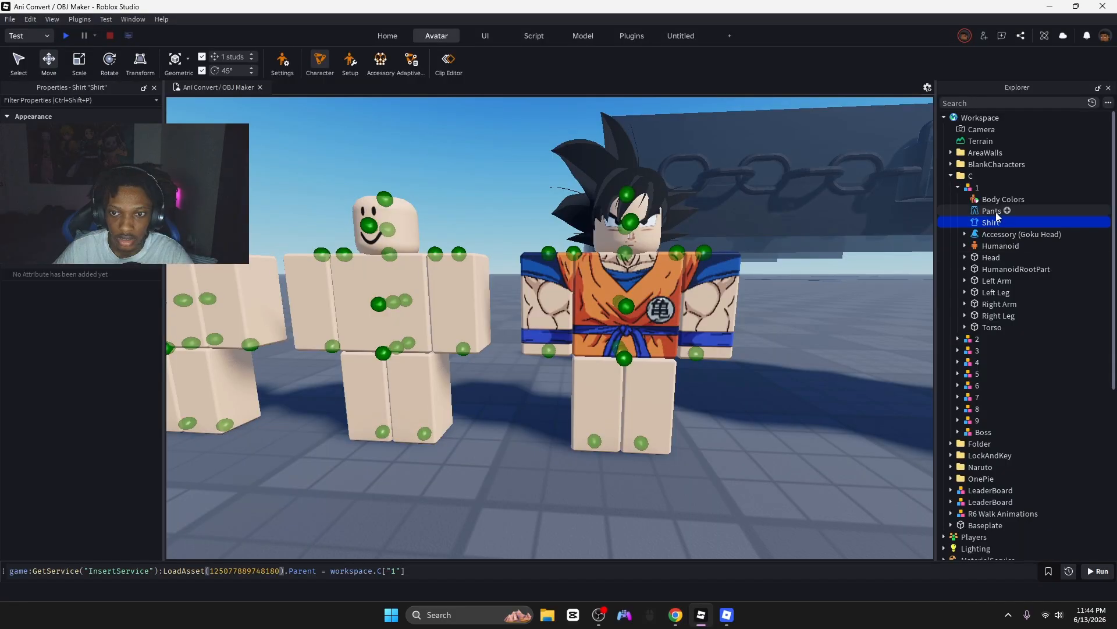
left_click(116, 141)
key("ctrl+v")
key("Return")
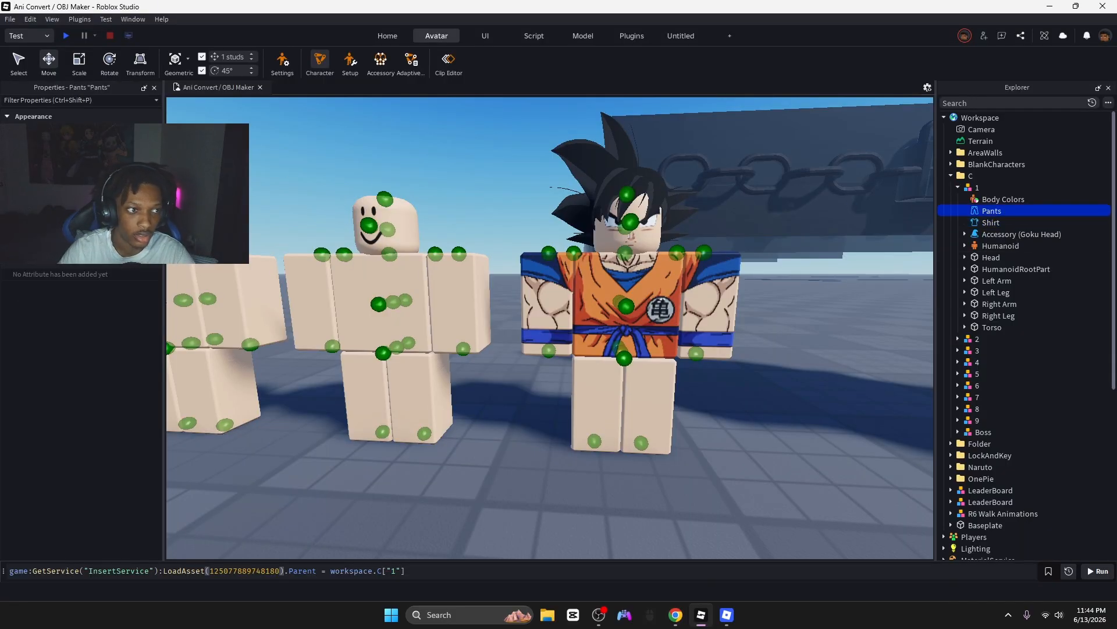
left_click(742, 450)
right_click_drag(743, 450, 744, 449)
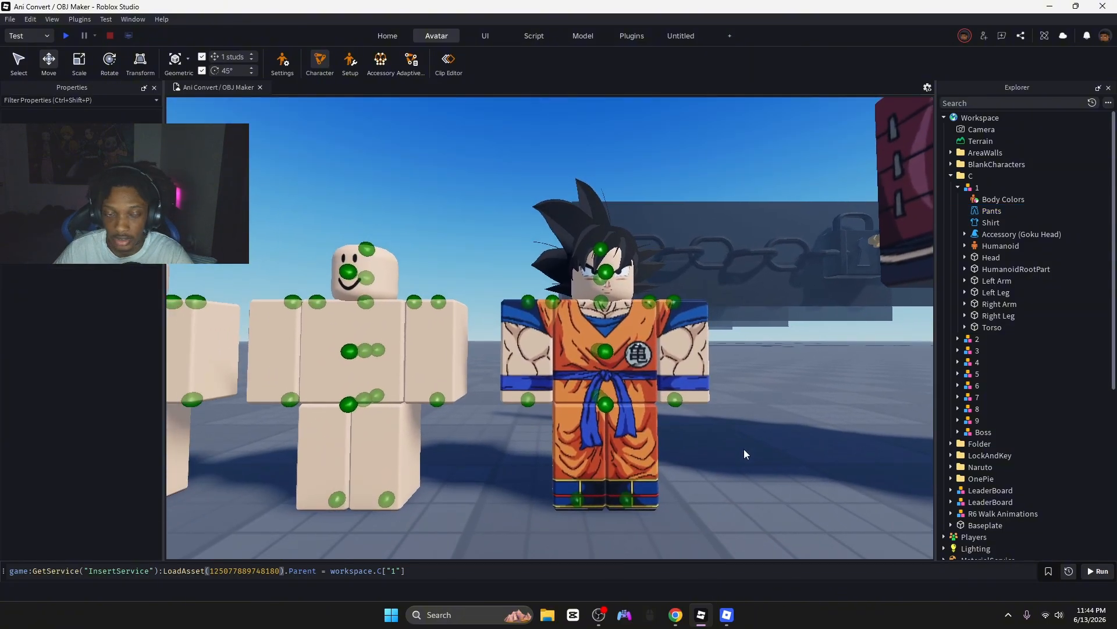
right_click_drag(750, 400, 751, 403)
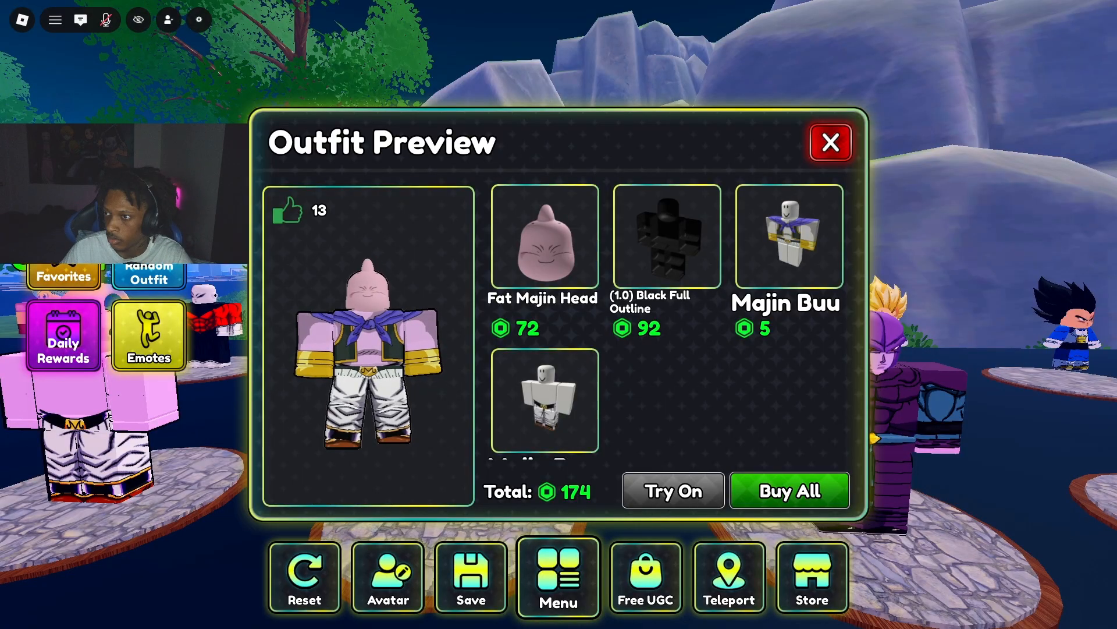
- View the full item list of the Majin Buu outfit in the Anime Outfits game
scroll(666, 326, "down", 1)
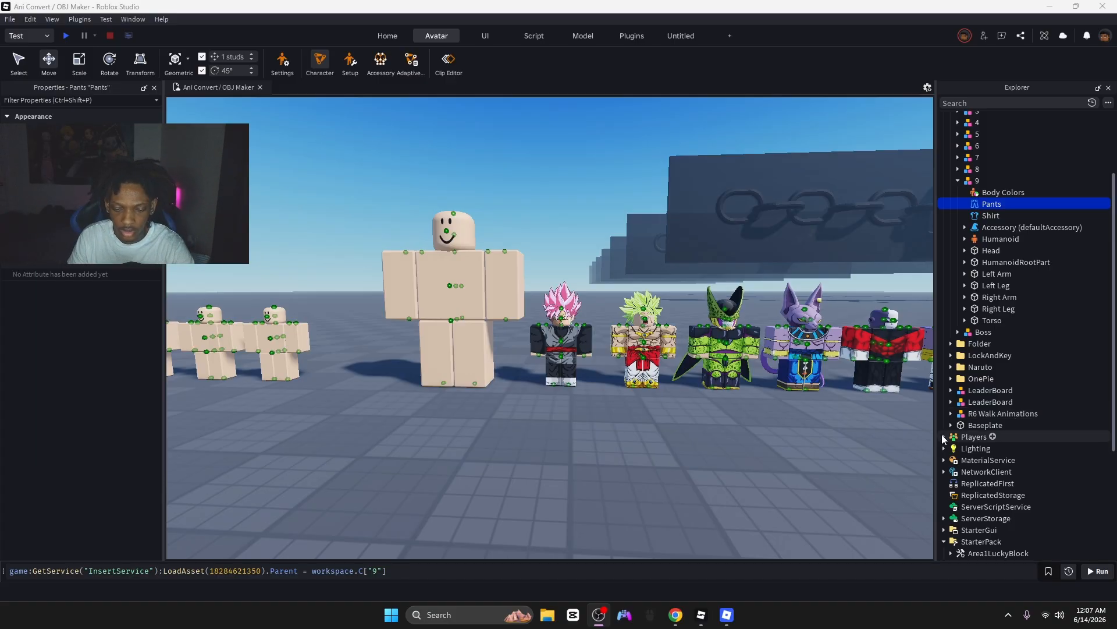
- Inspect the row of dressed Dragon Ball characters in Roblox Studio, from Goku along to character 9 and the blank Boss
key("w")
right_click_drag(624, 158, 624, 157)
key("e")
key("a")
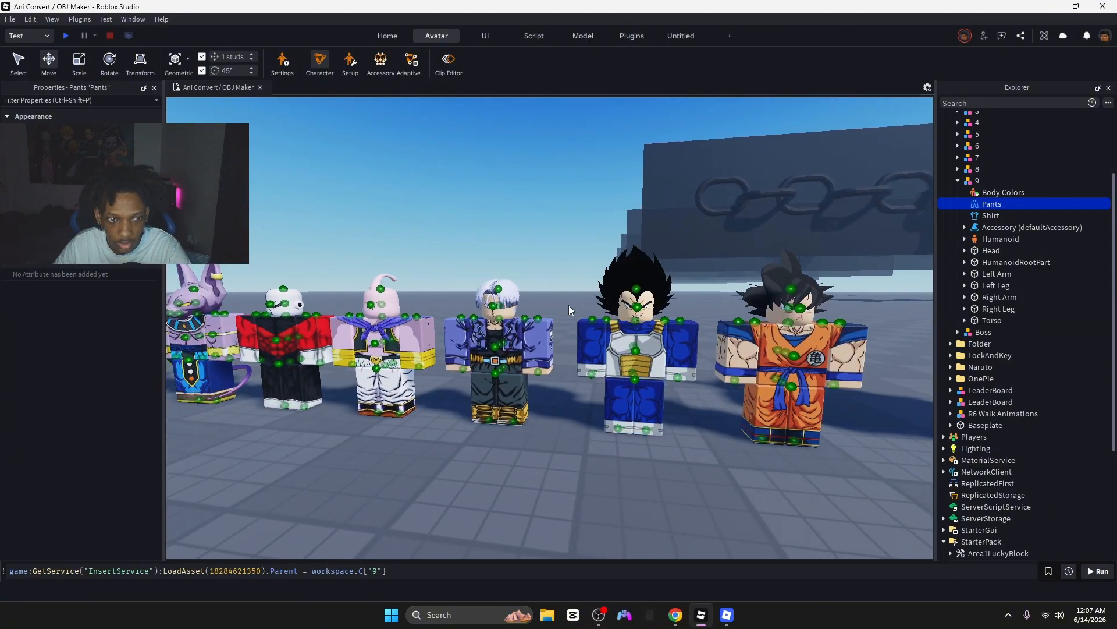
key("a")
key("w")
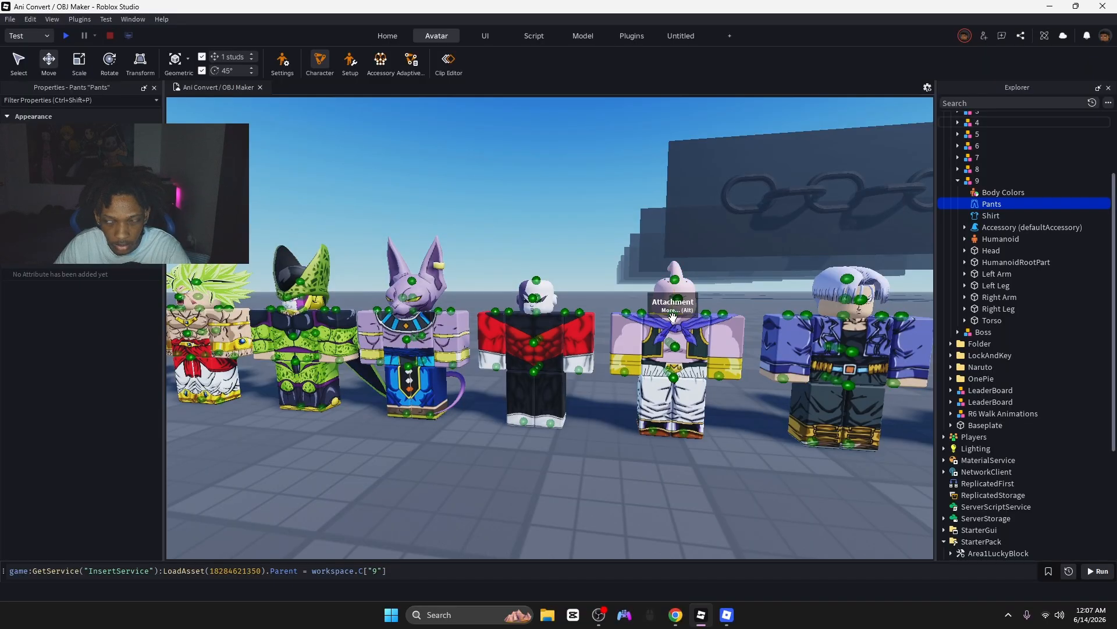
key("a")
key("w")
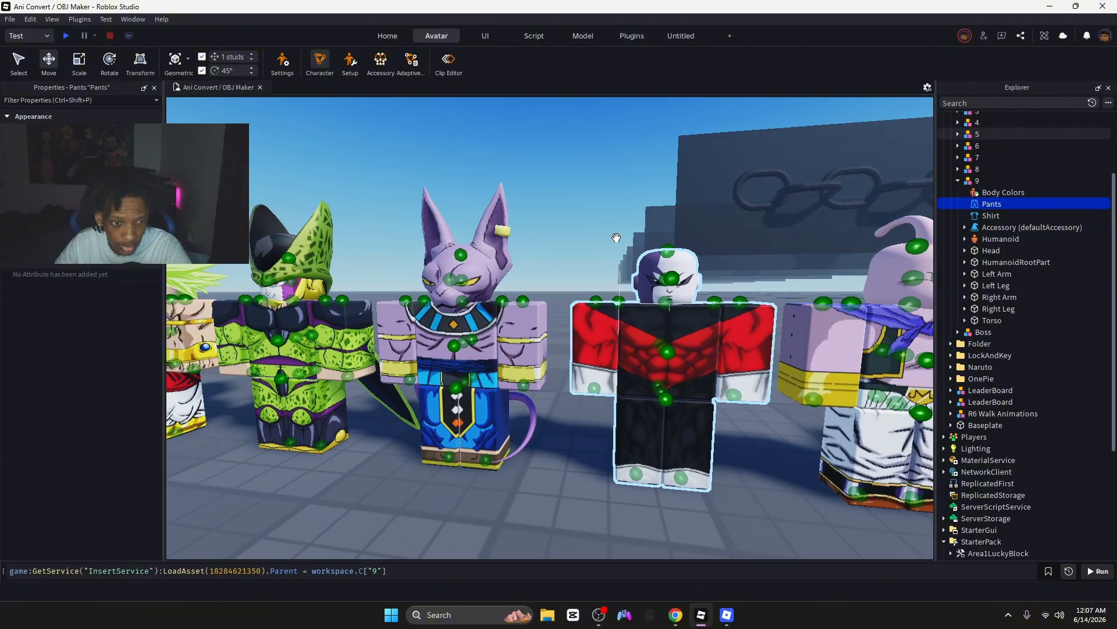
key("a")
key("s")
key("a")
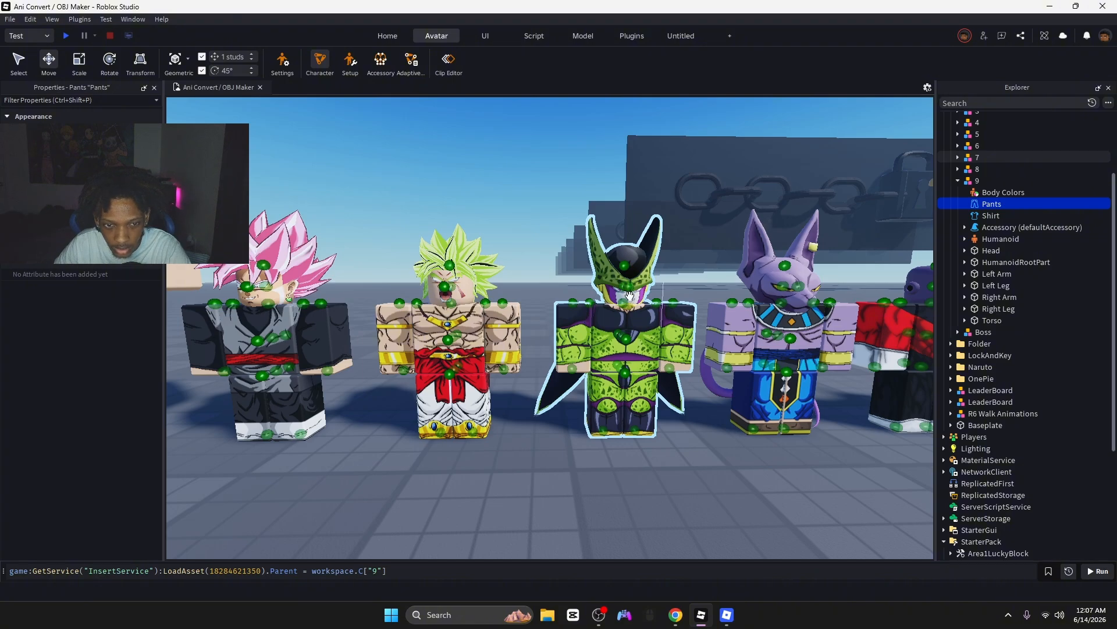
right_click_drag(602, 231, 594, 232)
key("a")
key("w")
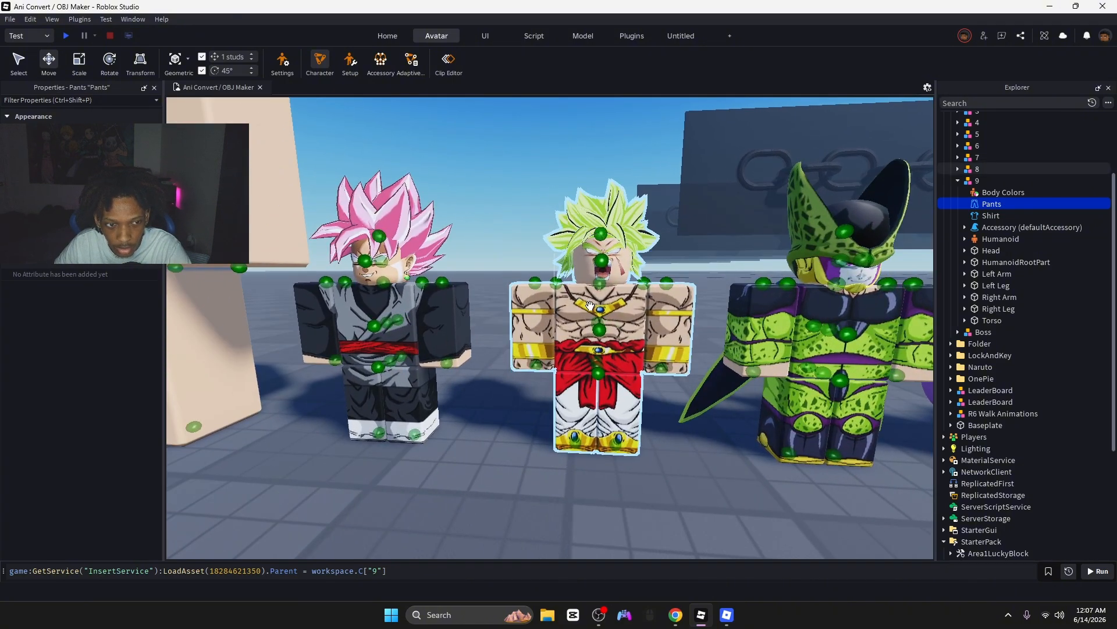
key("a")
key("w")
key("a")
key("s")
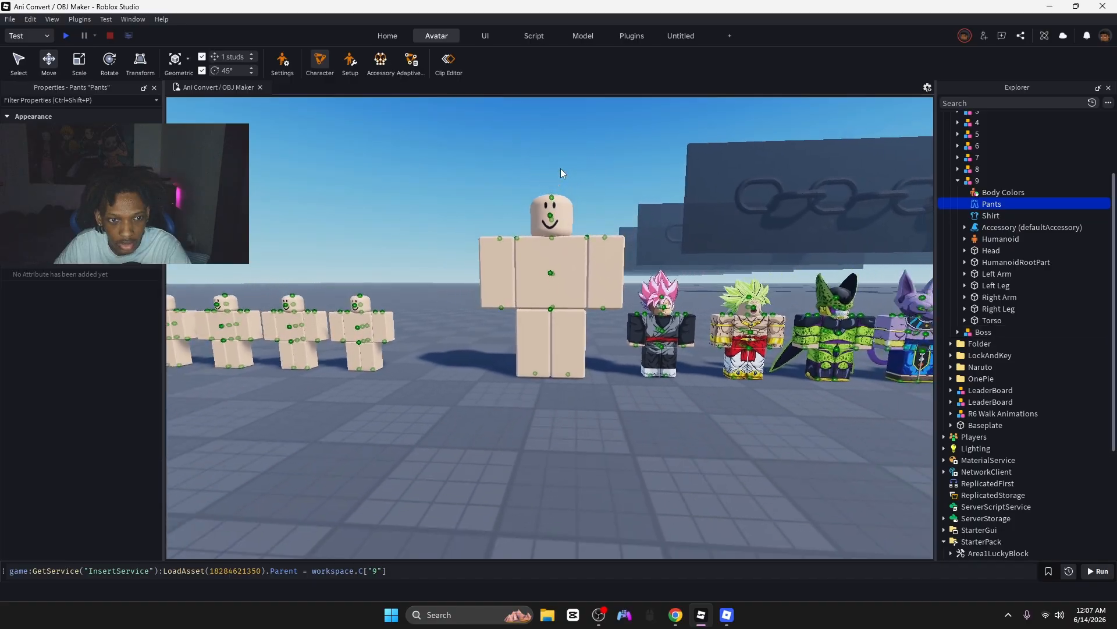
key("w")
key("d")
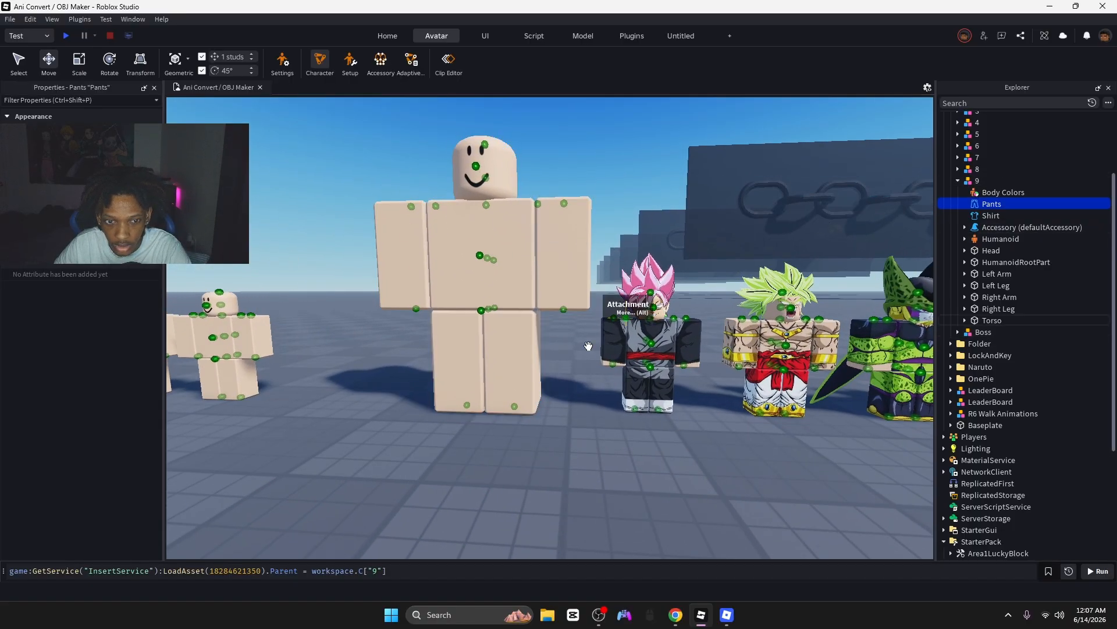
- Try pasting a copy of character 9's accessory into the Boss model, and delete the pasted copy
left_click(993, 227)
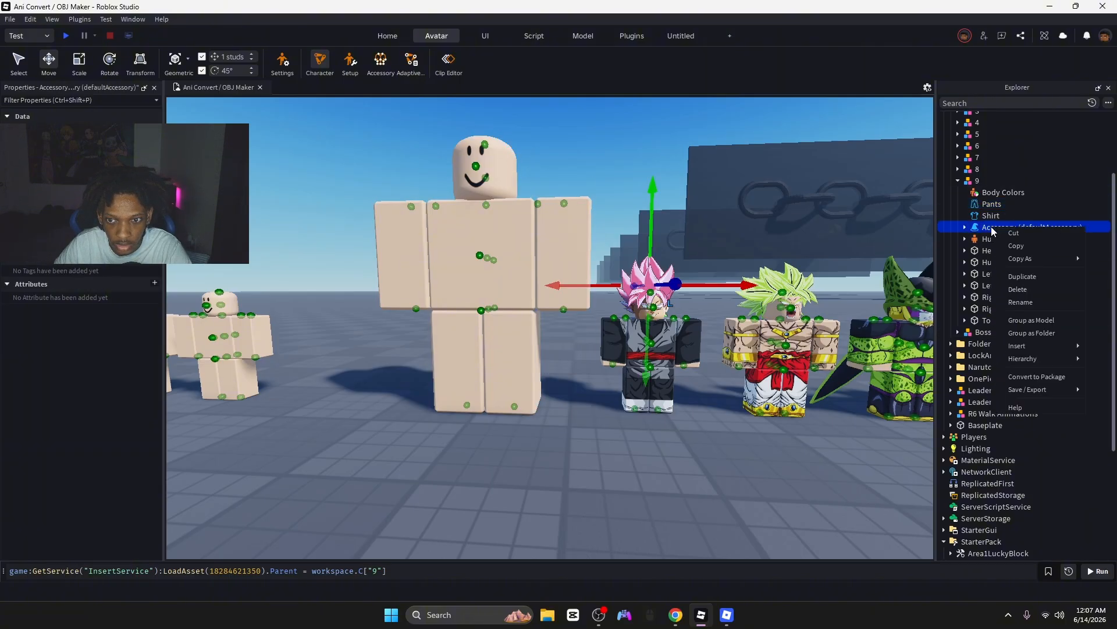
scroll(1002, 250, "down", 2)
right_click(977, 260)
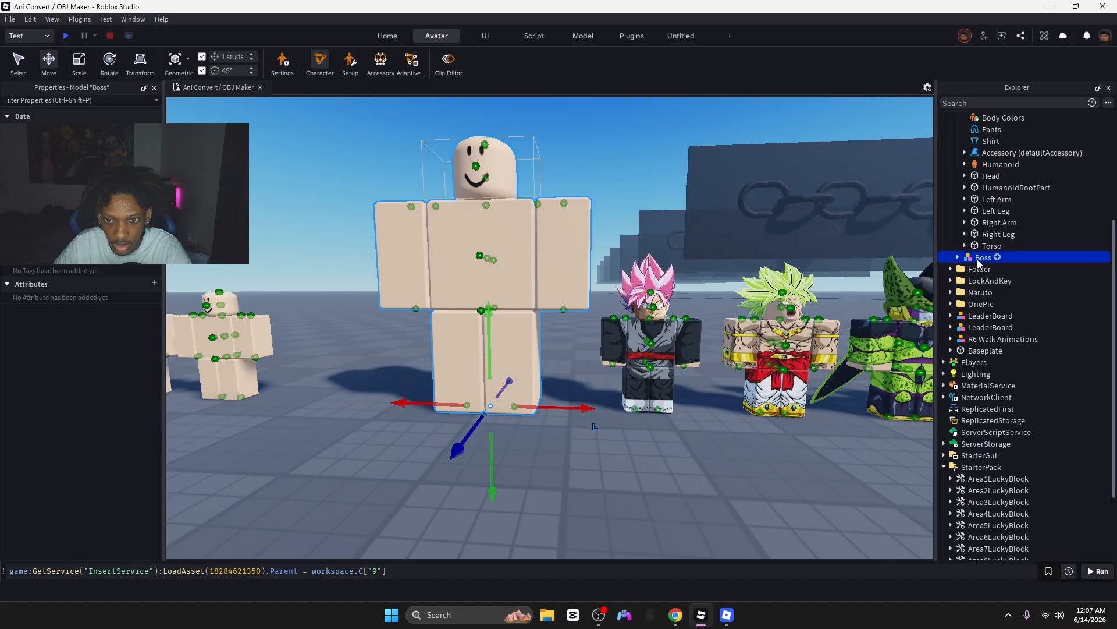
left_click(1007, 308)
key("f")
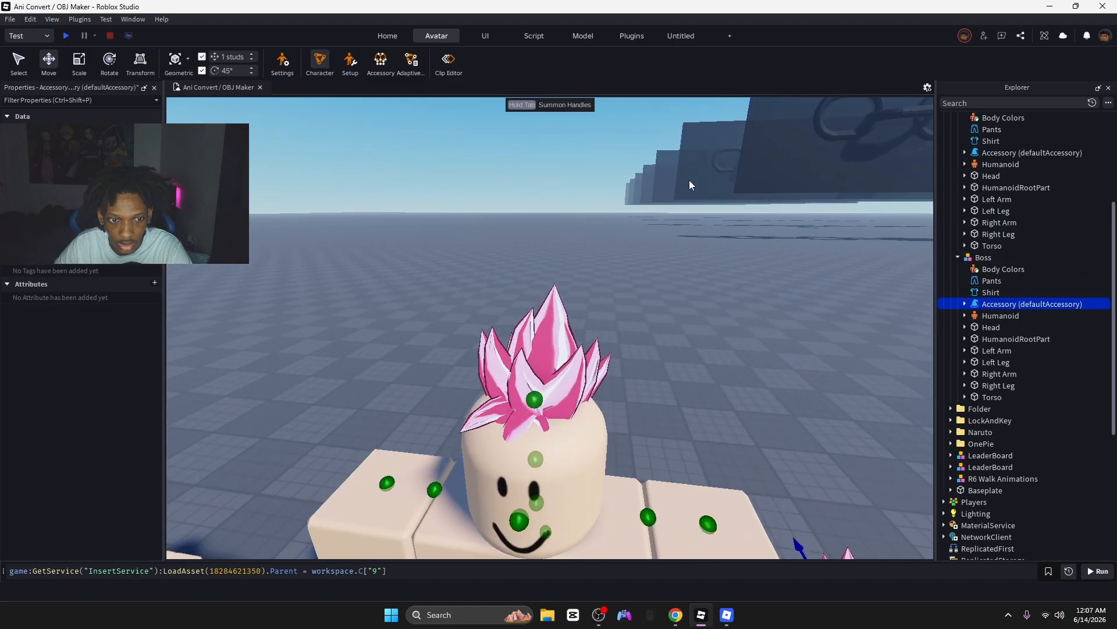
scroll(689, 179, "down", 5)
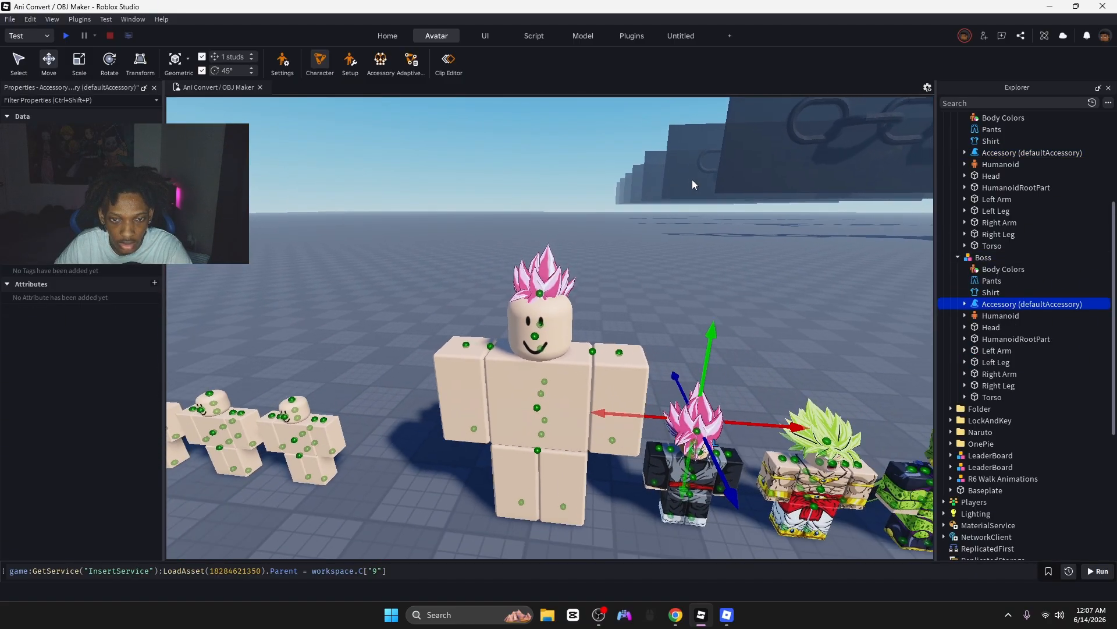
key("Delete")
- Duplicate dressed character 9 and move the copy about 6.7 studs onto the blank Boss
scroll(976, 184, "up", 3)
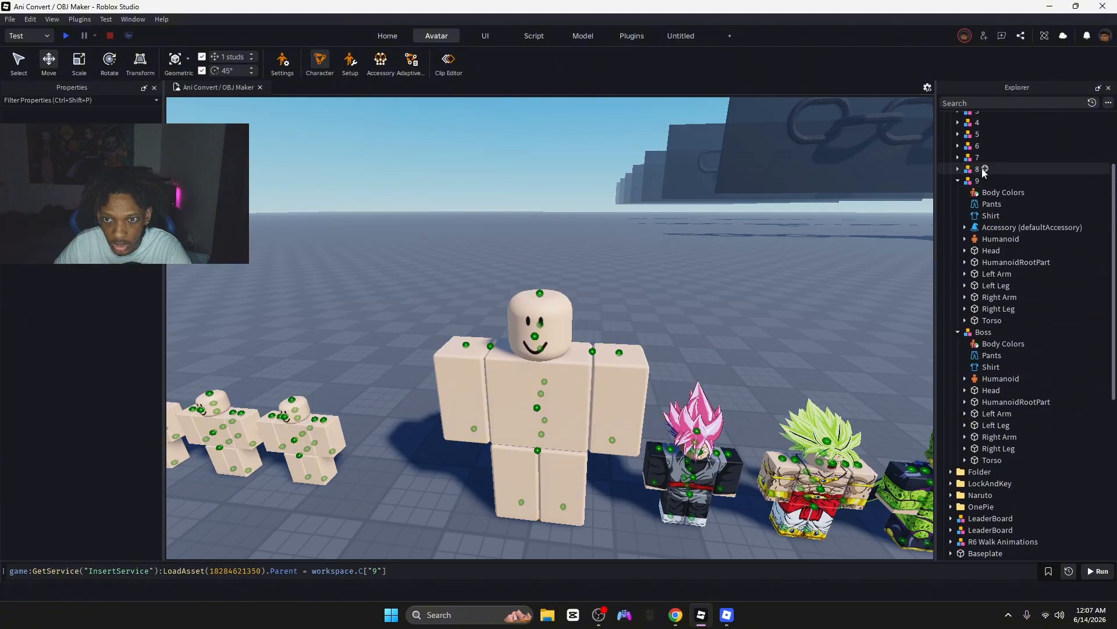
left_click(977, 183)
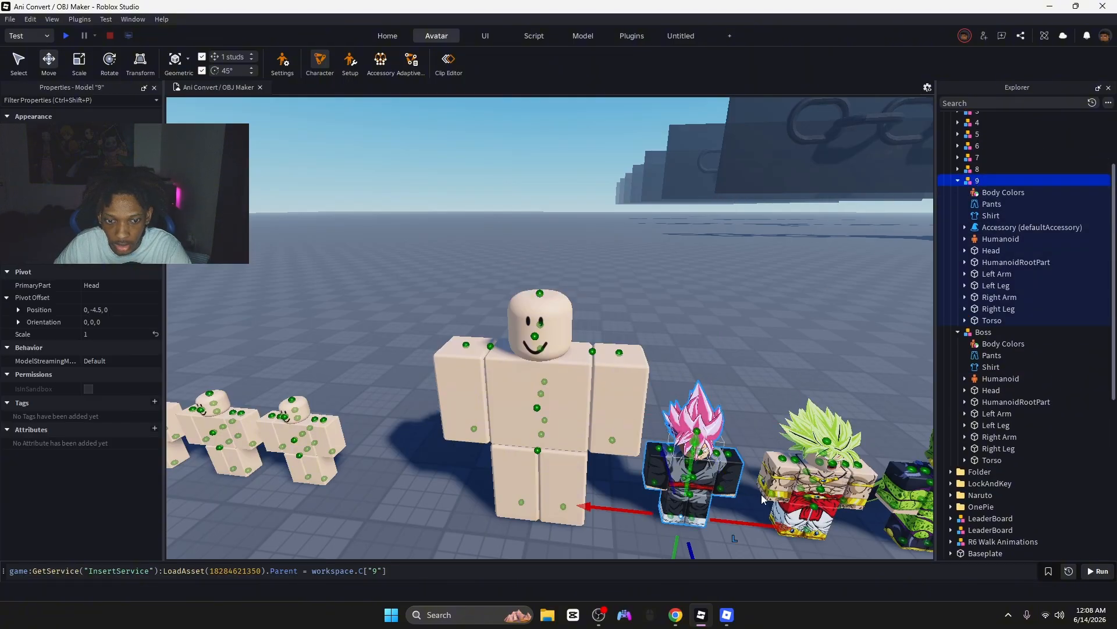
key("ctrl+d")
left_click_drag(726, 522, 597, 530)
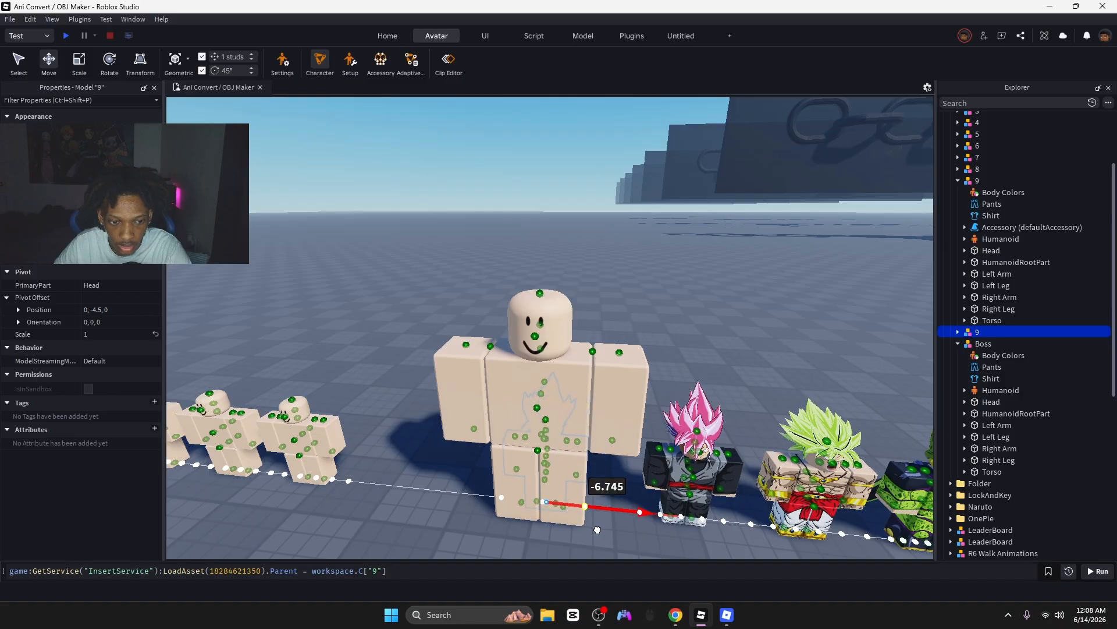
- Scale the copy of character 9 up to the Boss's size, a scale of about 2.19
key("ctrl+1")
key("ctrl+3")
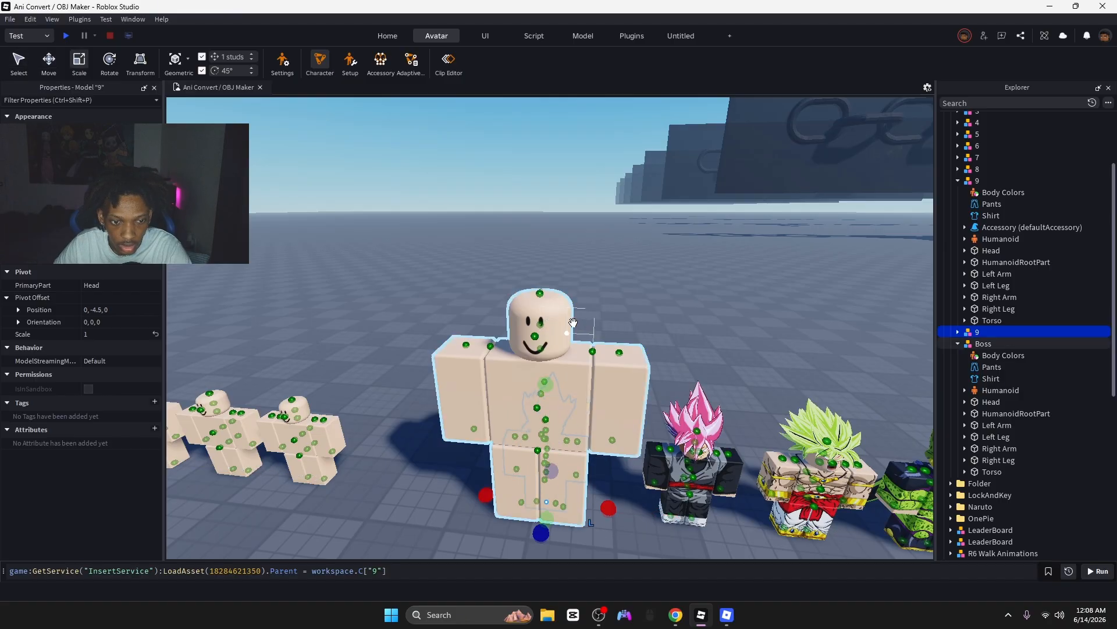
left_click_drag(548, 391, 561, 222)
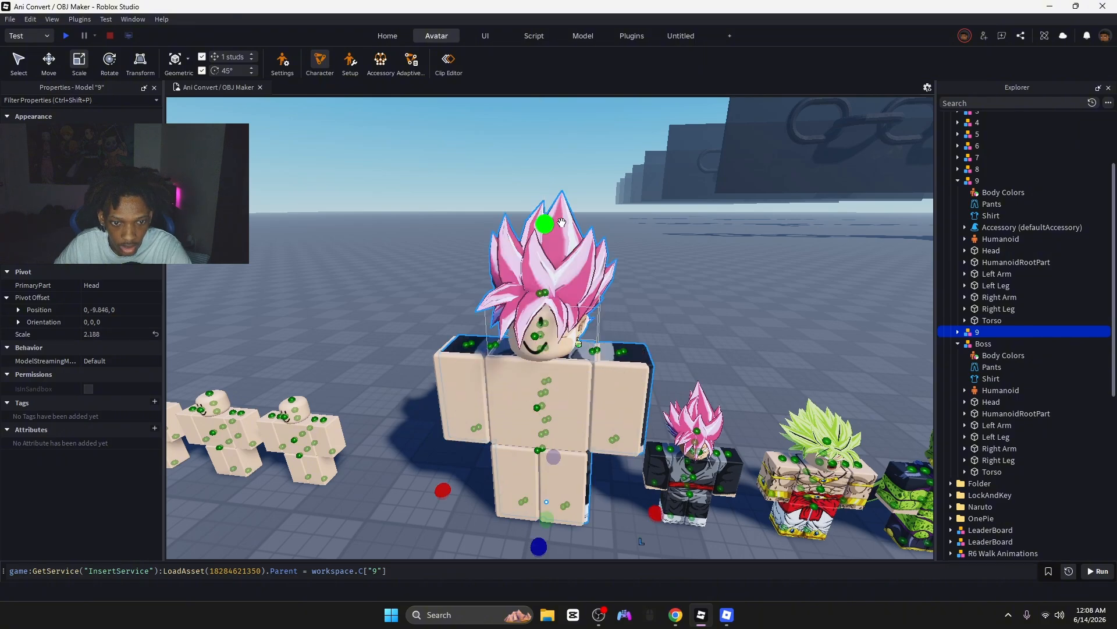
right_click_drag(725, 252, 729, 253)
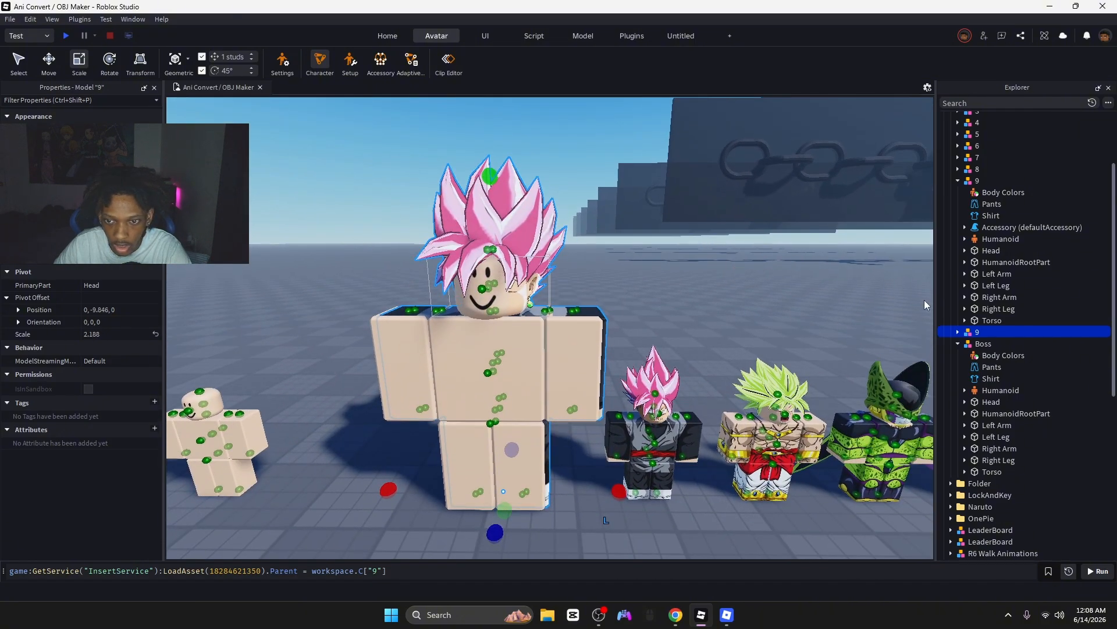
- Rename the enlarged copy of character 9 as Boss and delete the original blank Boss model
double_click(970, 333)
key("Return")
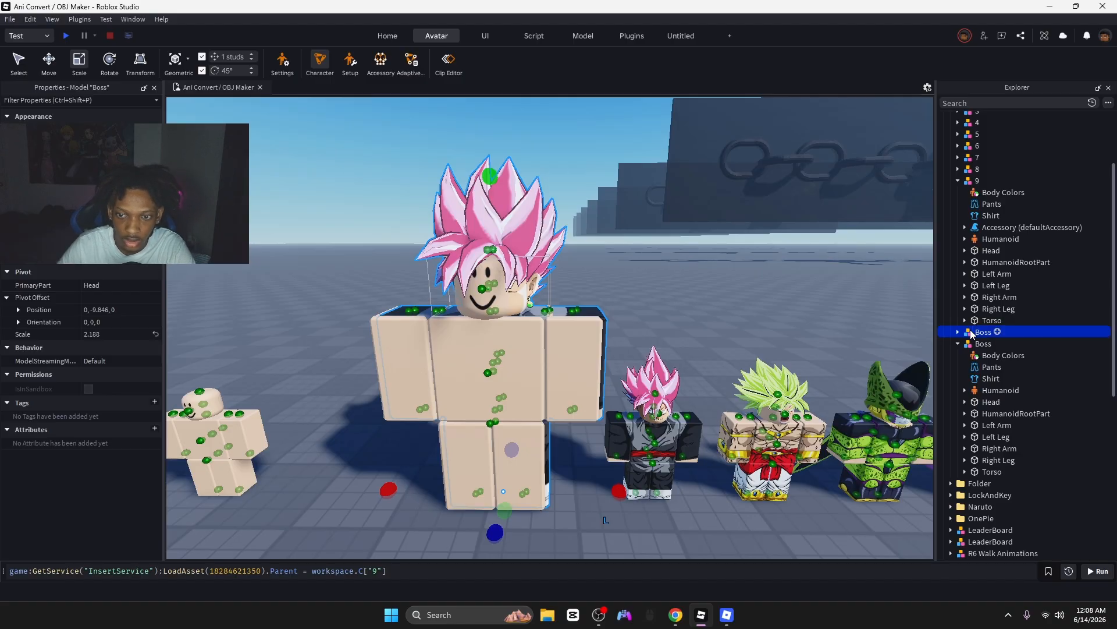
left_click(980, 344)
key("Delete")
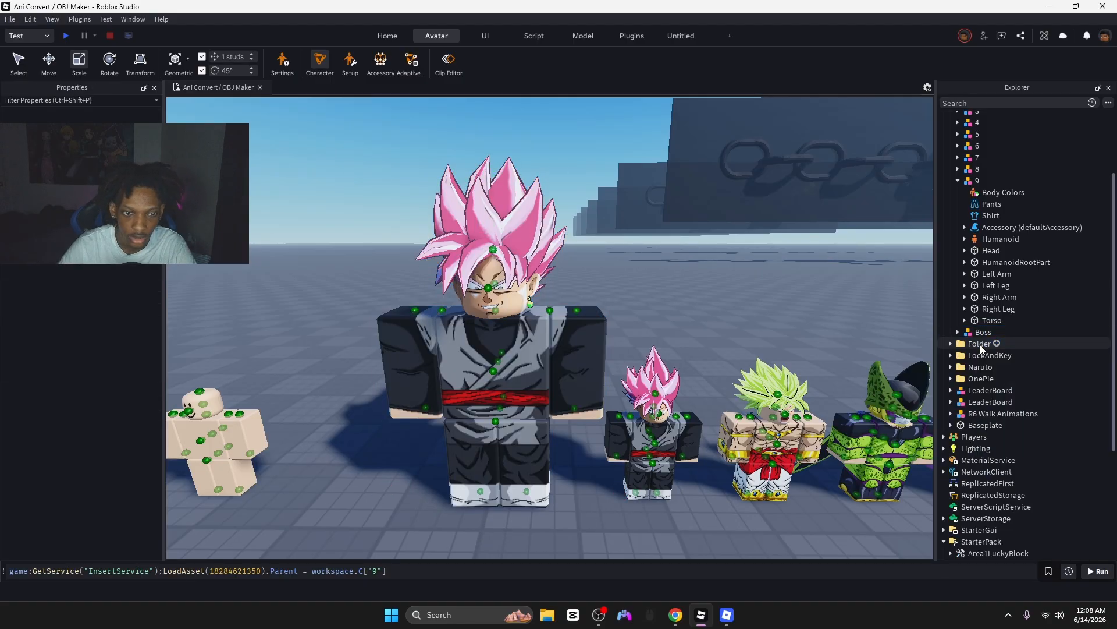
- Inspect the dressed Boss and the whole row of Dragon Ball characters beside it
key("q")
right_click_drag(676, 271, 678, 268)
key("w")
key("s")
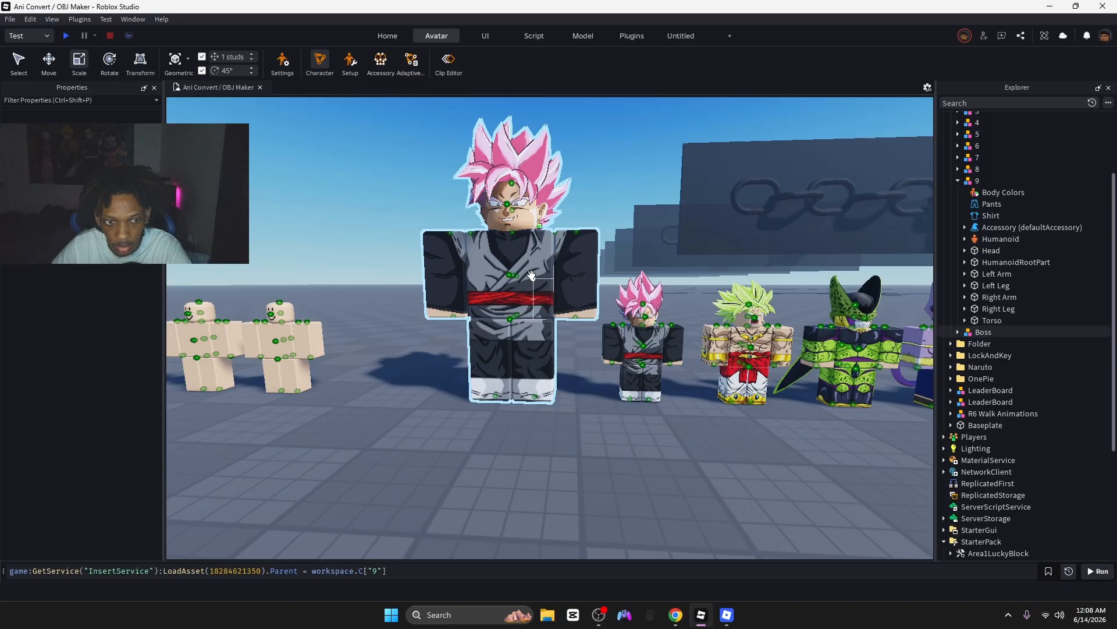
right_click_drag(506, 349, 509, 354)
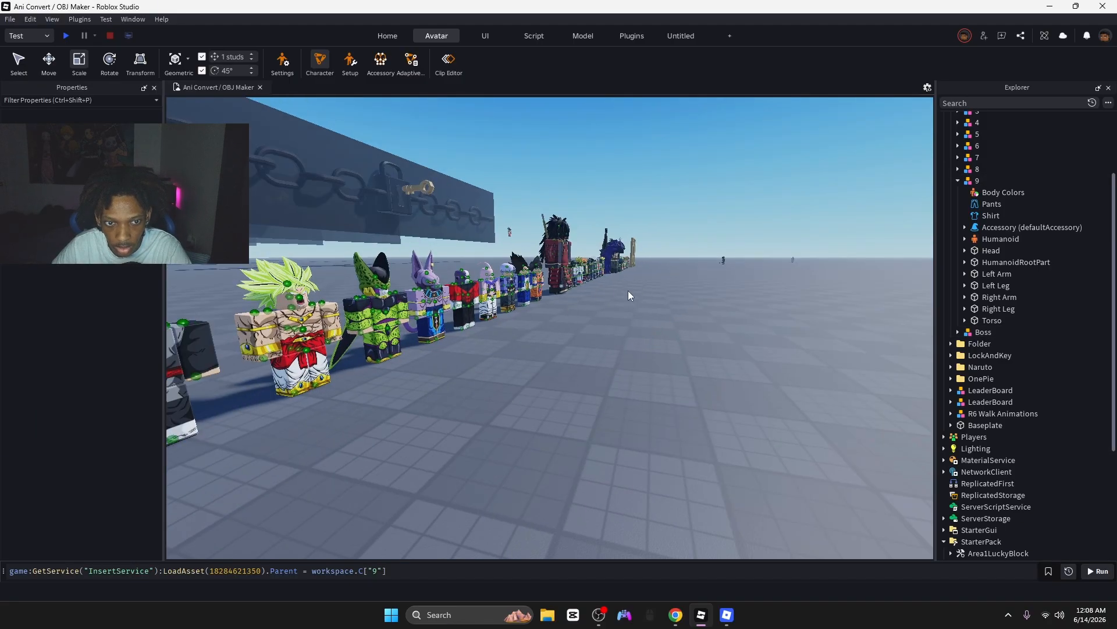
right_click_drag(627, 291, 630, 362)
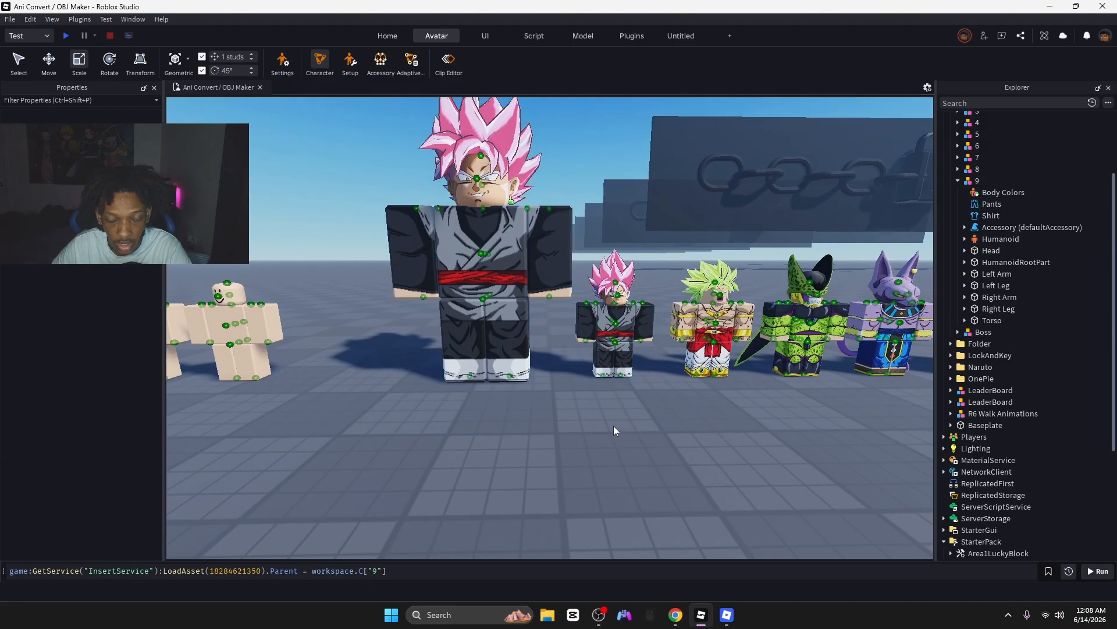
right_click_drag(614, 425, 603, 447)
key("a")
key("w")
key("d")
key("s")
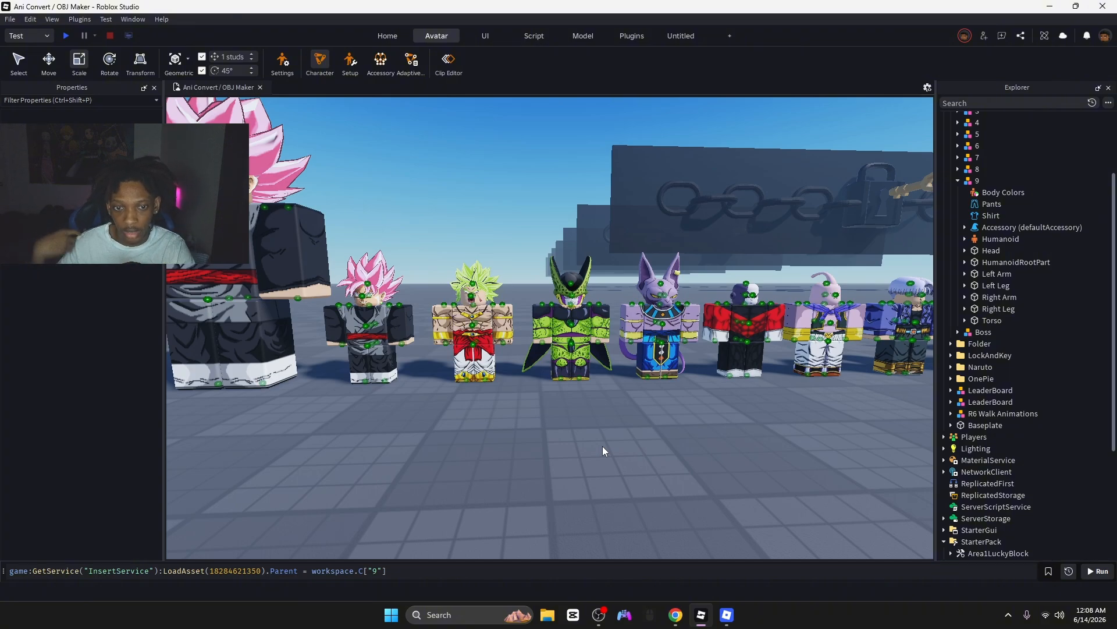
right_click_drag(738, 449, 738, 449)
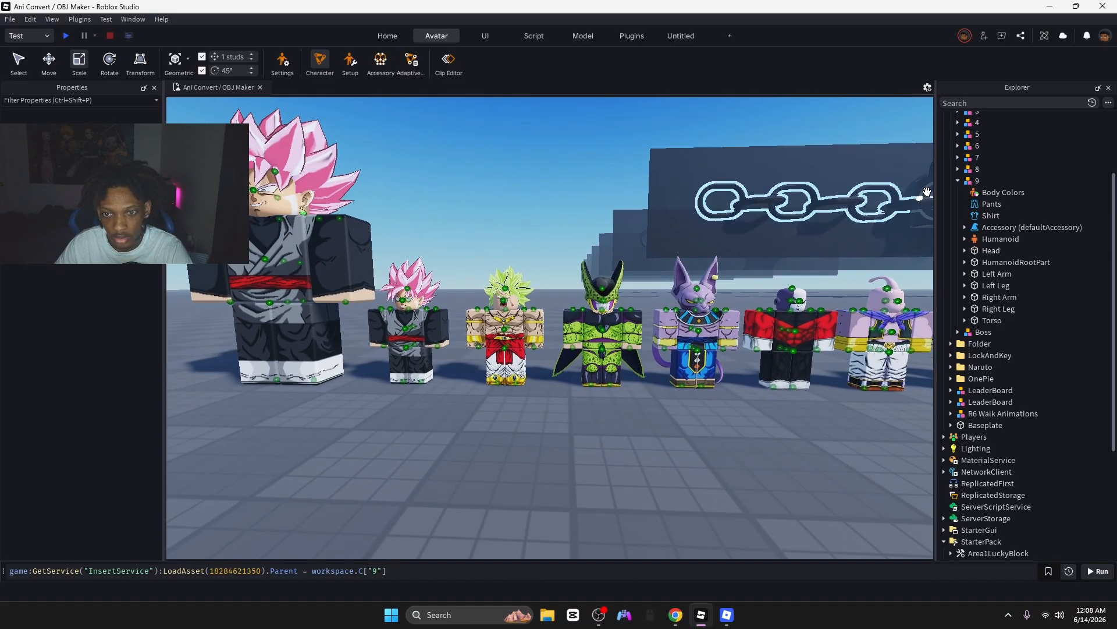
- Collapse model 9 and rename character 1 in folder C as "Gok"
left_click(958, 181)
scroll(964, 185, "up", 3)
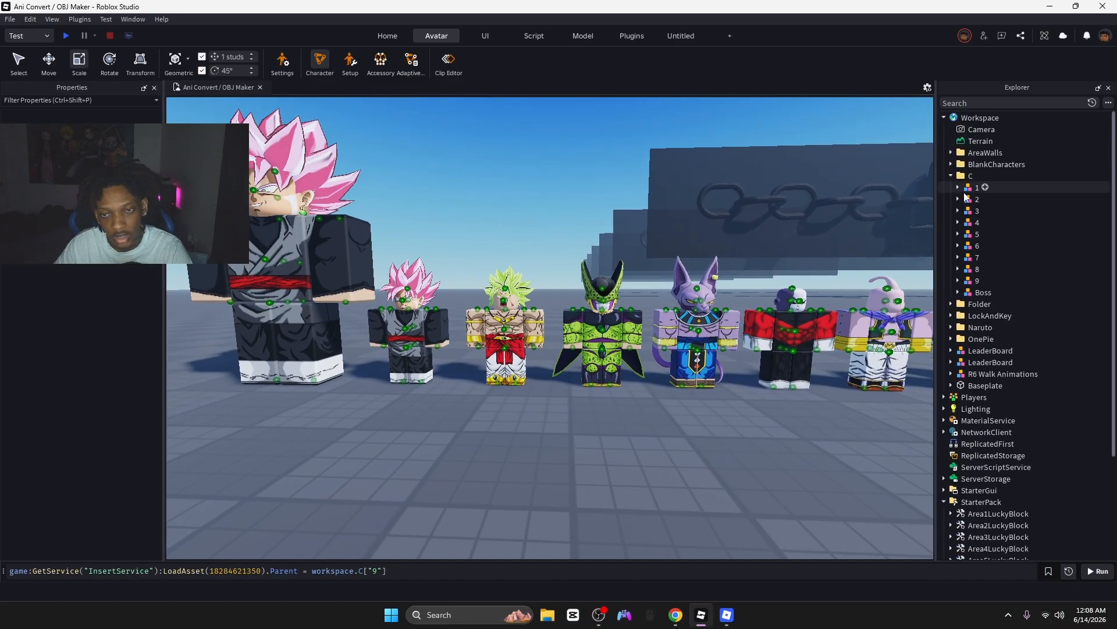
left_click(973, 189)
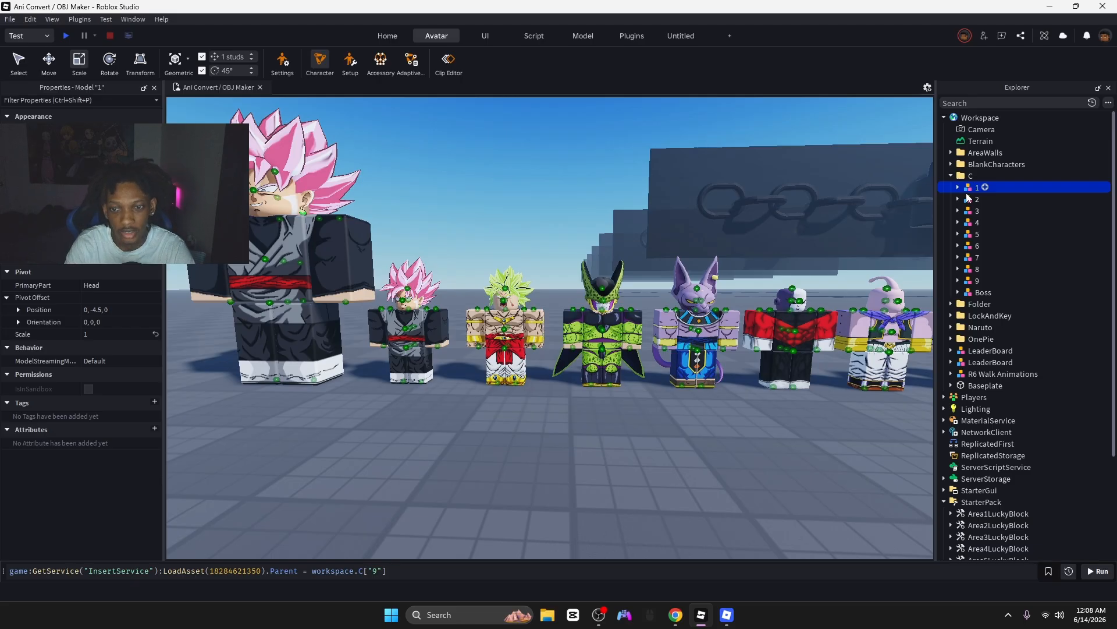
key("F2")
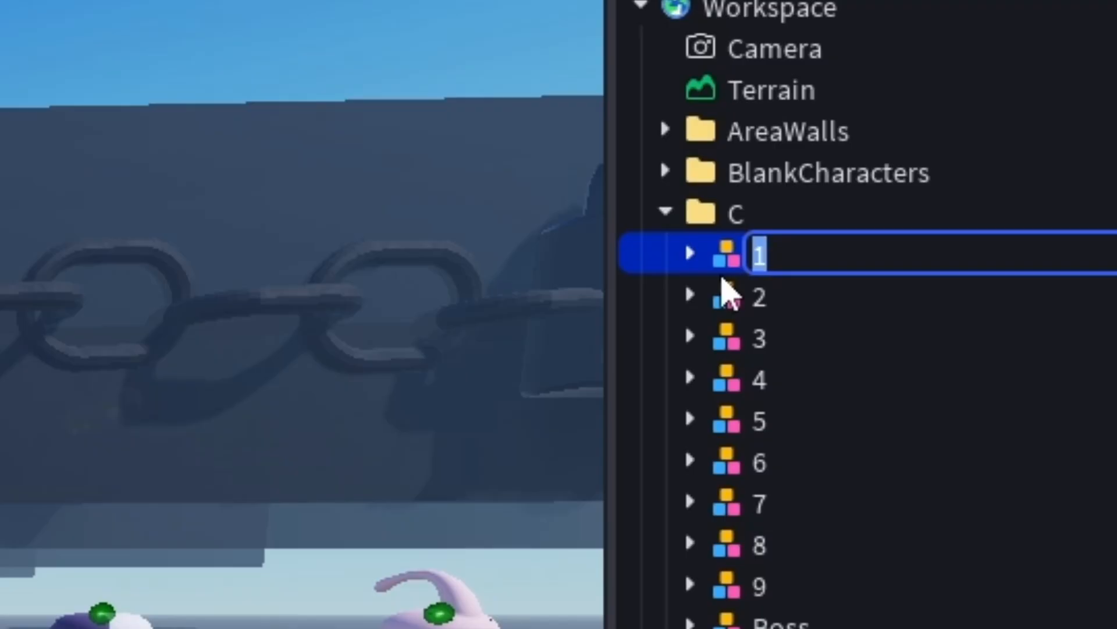
type("Gok")
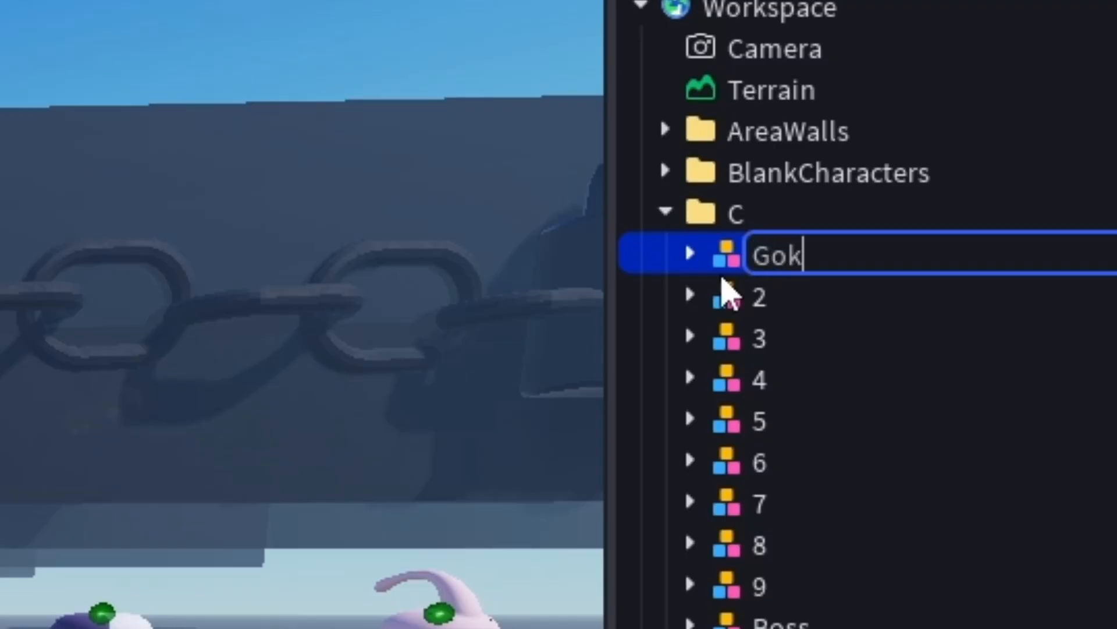
key("Return")
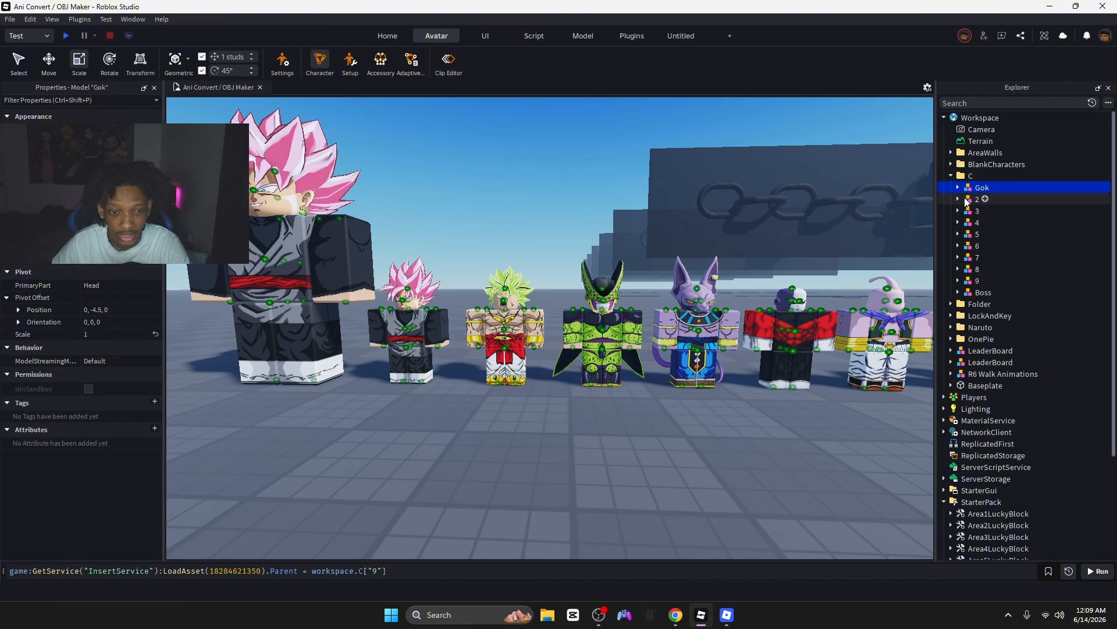
- Rename character 2 in folder C, the spiky black-haired fighter beside Gok, as "Vege"
key("f")
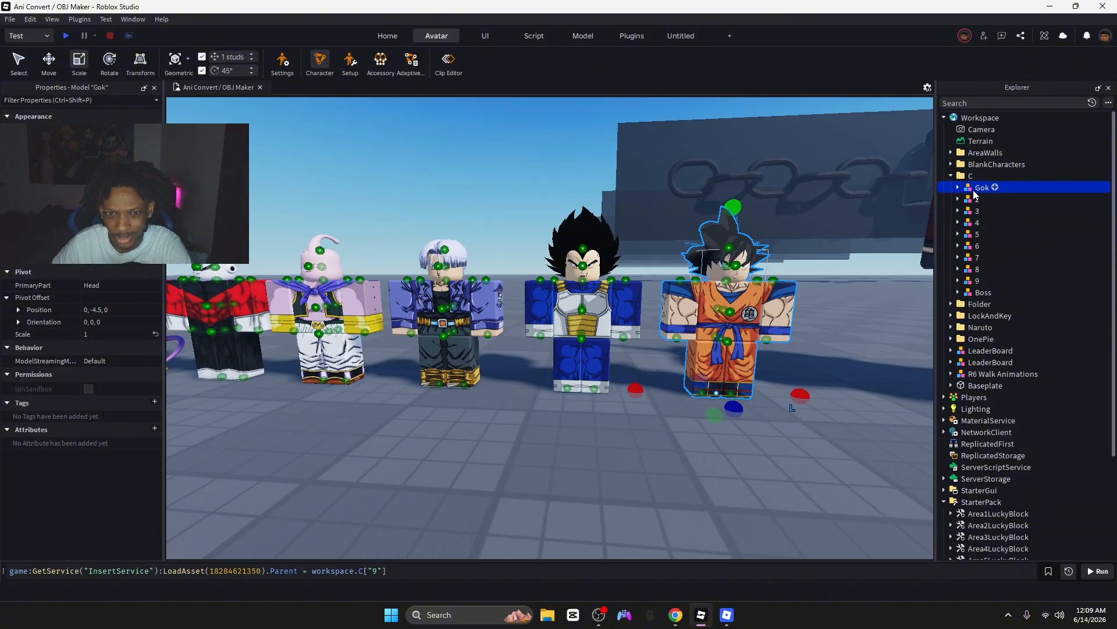
scroll(784, 503, "down", 1)
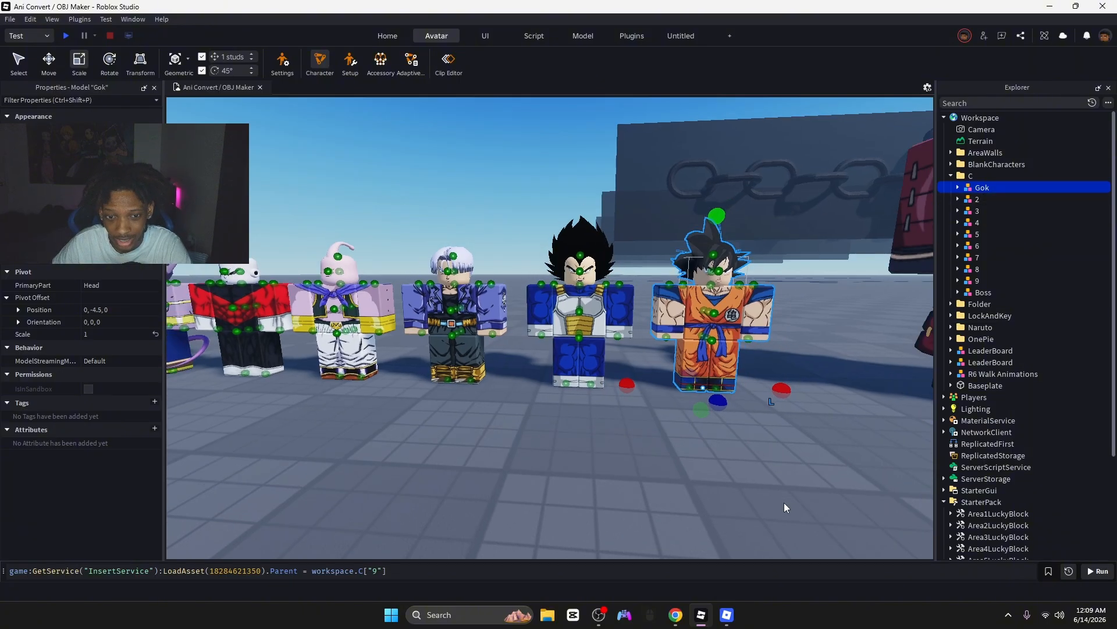
scroll(783, 505, "down", 2)
scroll(783, 505, "up", 3)
scroll(783, 505, "down", 2)
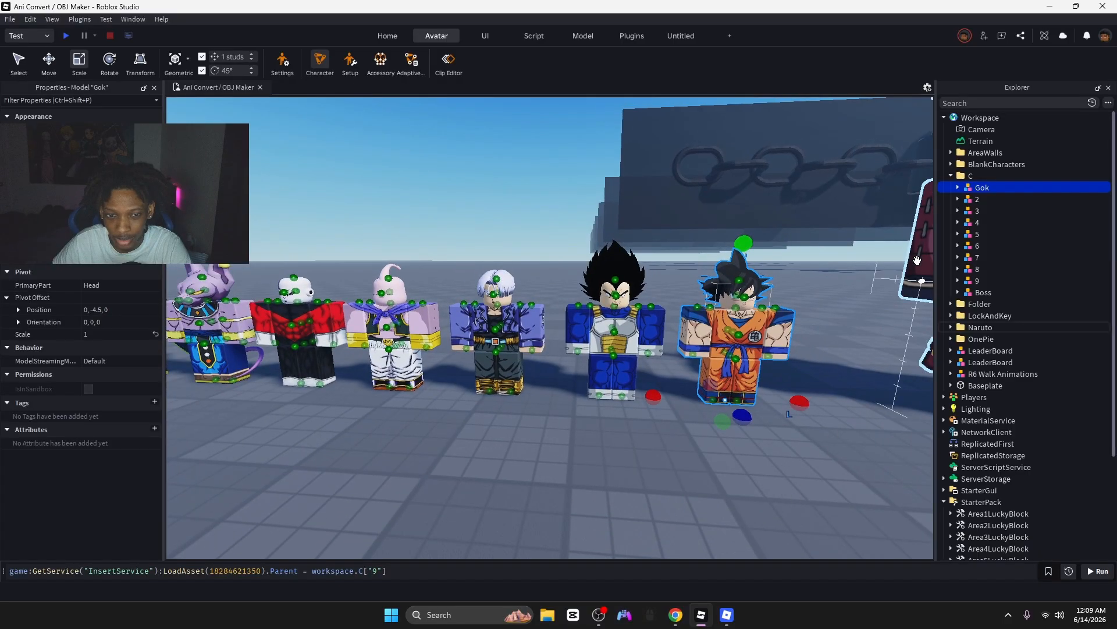
left_click(968, 204)
double_click(968, 201)
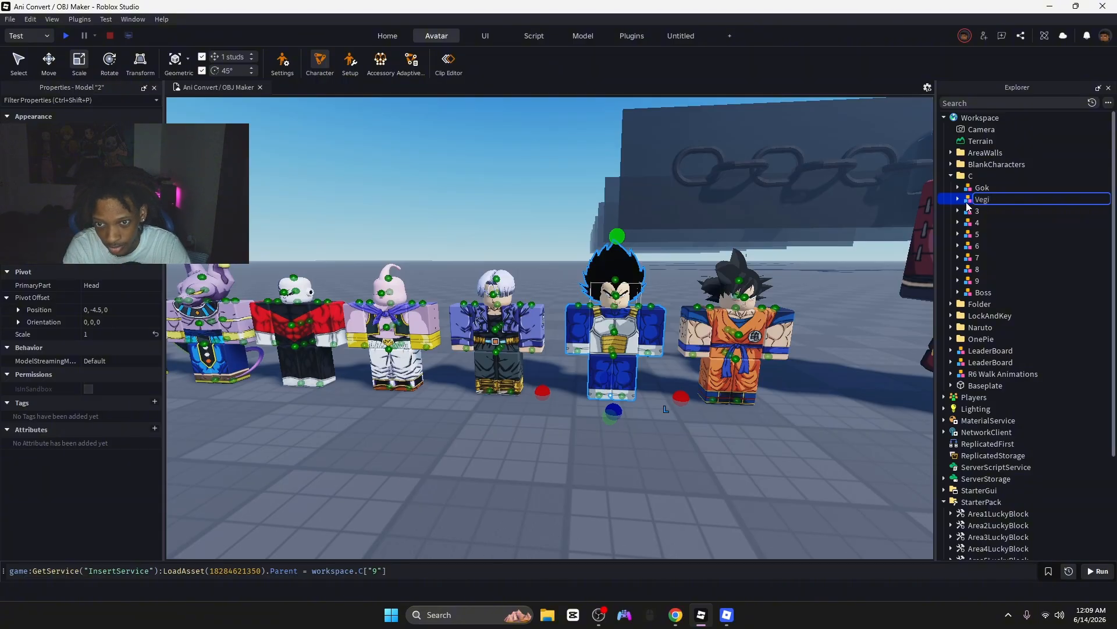
key("Return")
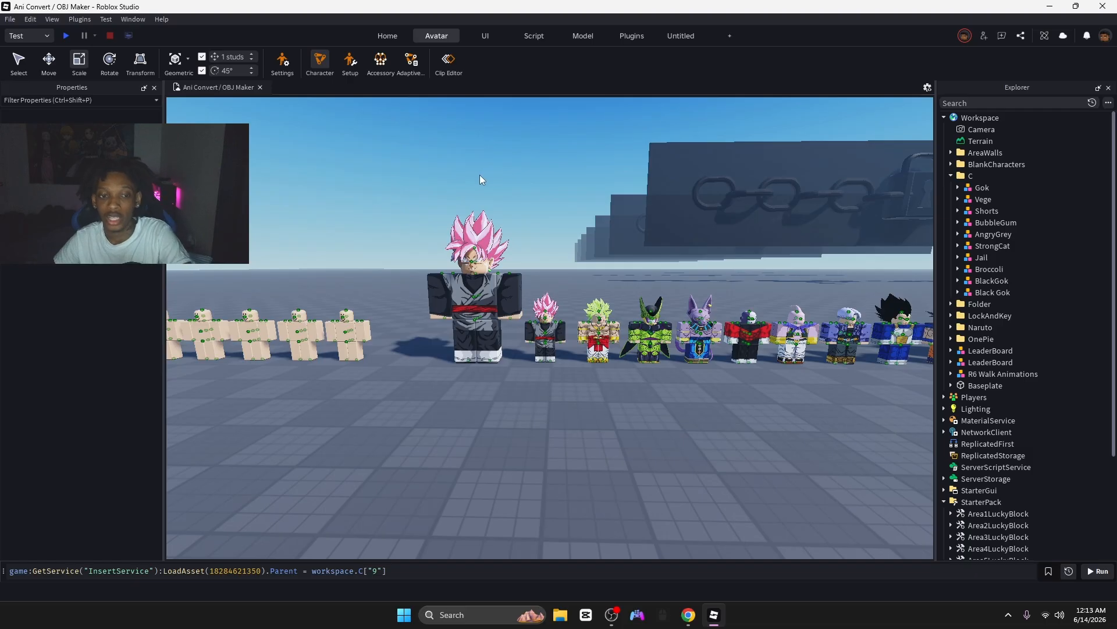
- Copy the characters from folder C and paste them into ReplicatedStorage's Characters folder in the New place
left_click(970, 176)
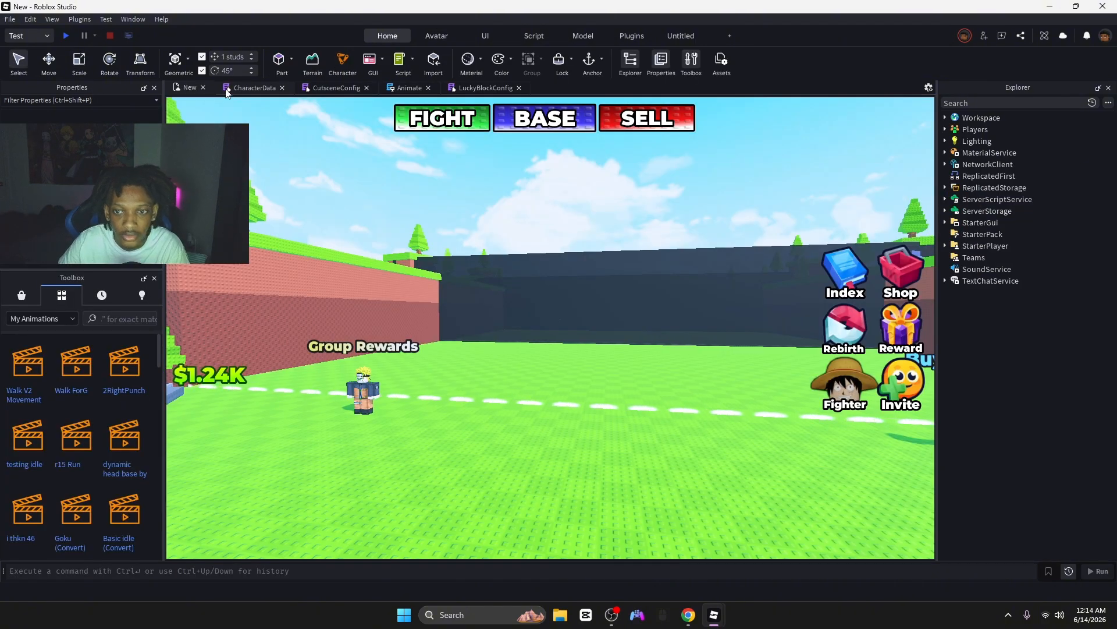
left_click(946, 211)
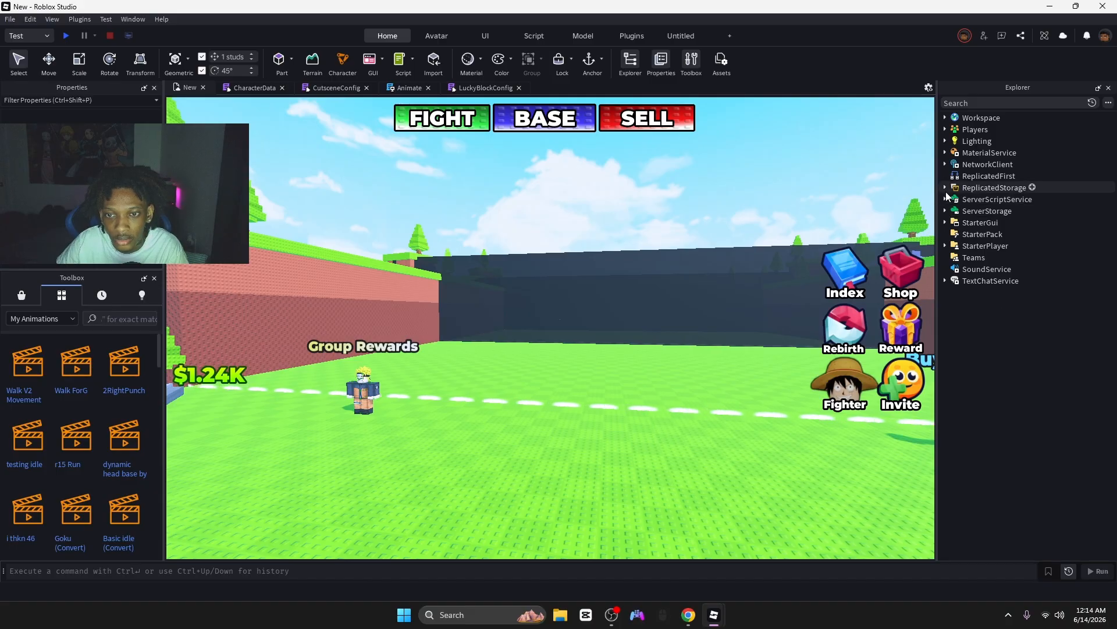
left_click(947, 199)
left_click(947, 199)
left_click(947, 199)
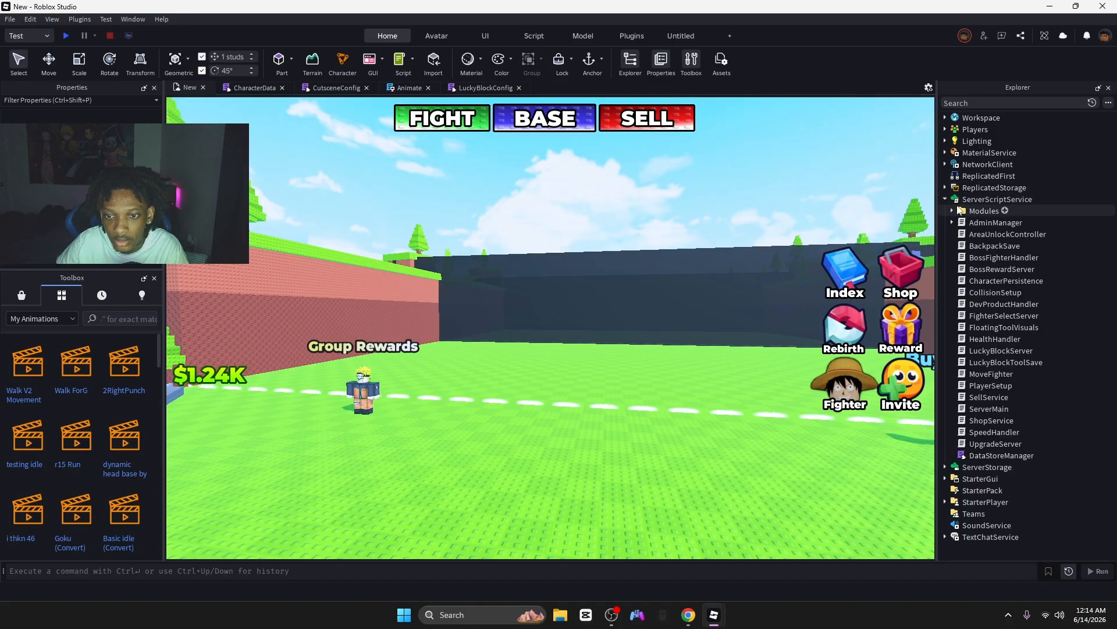
left_click(947, 200)
left_click(946, 188)
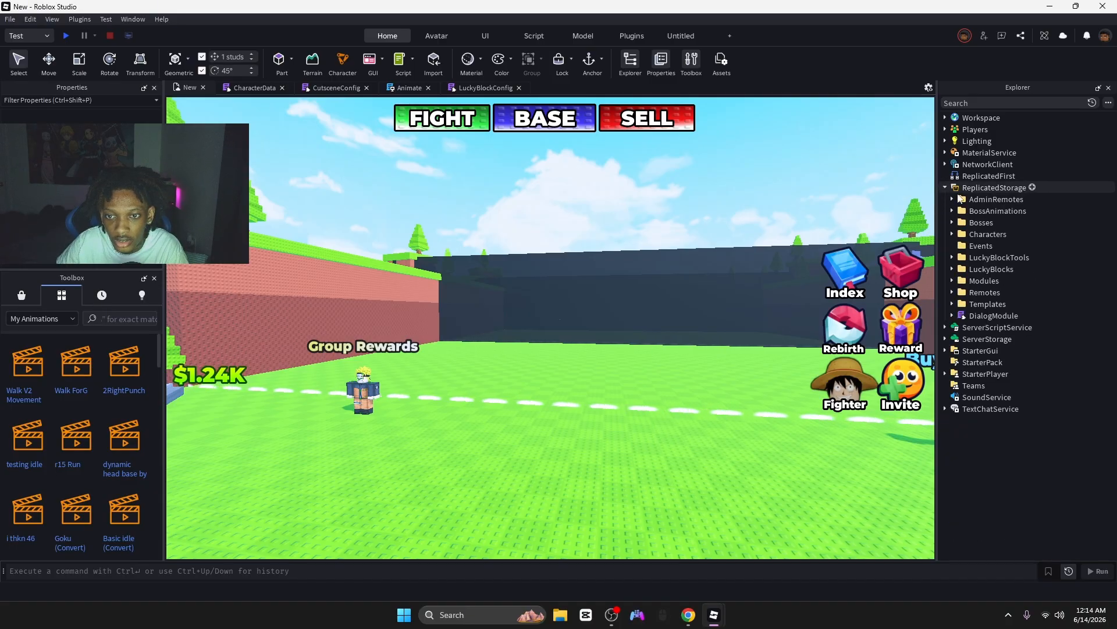
double_click(973, 235)
right_click(977, 236)
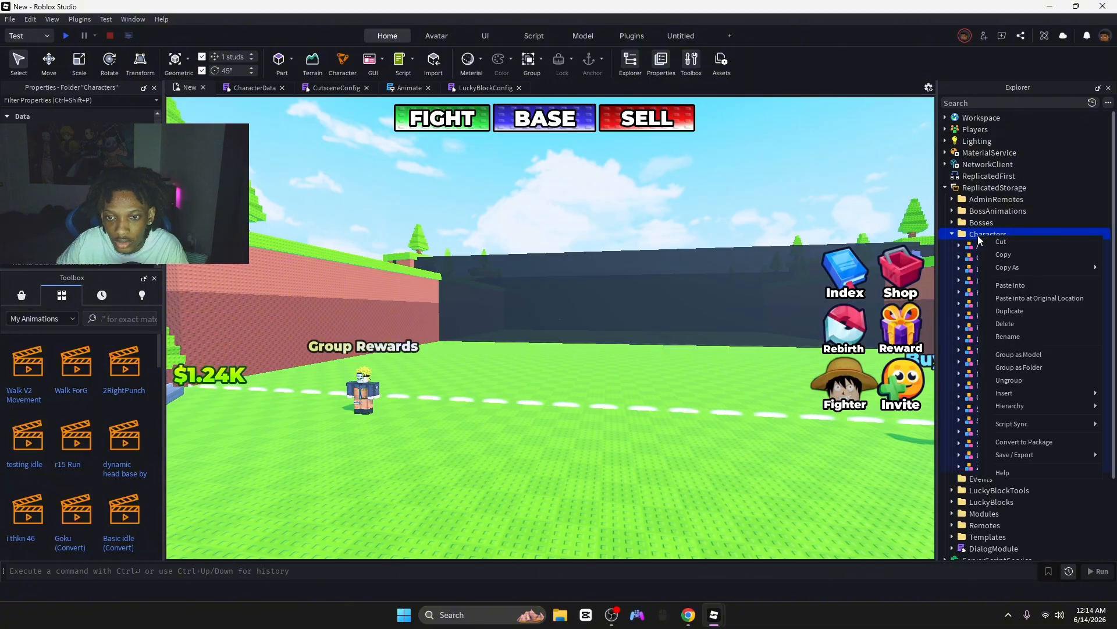
left_click(1028, 284)
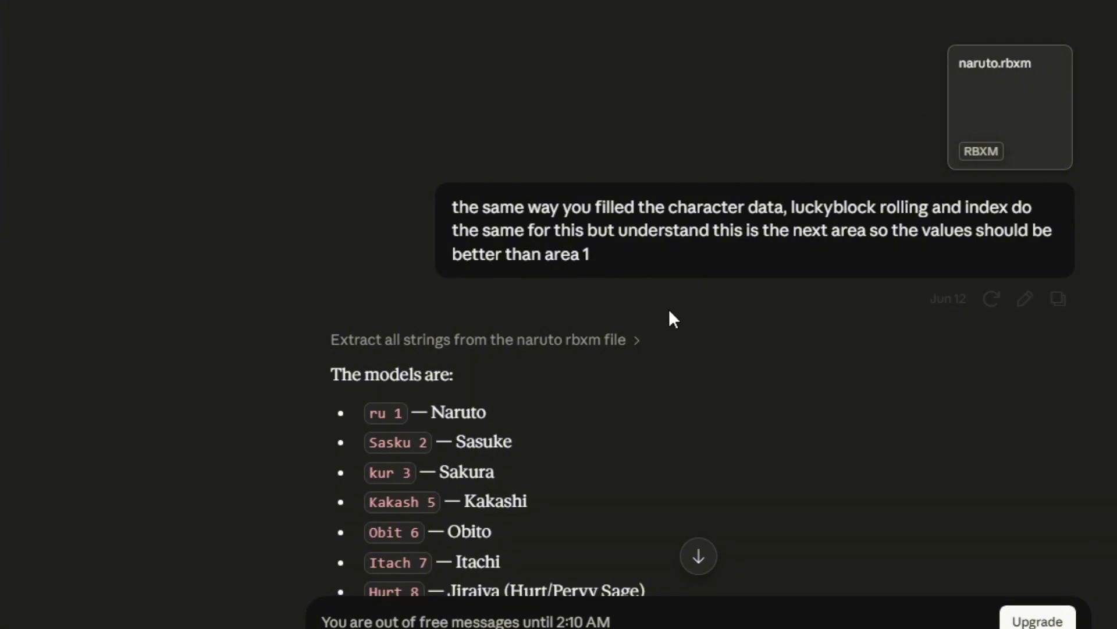
- Switch to the AI chat and review the Area2 LuckyBlock rolling and CharacterData tables generated for naruto.rbxm
scroll(402, 298, "down", 5)
left_click_drag(336, 65, 714, 293)
scroll(676, 258, "down", 5)
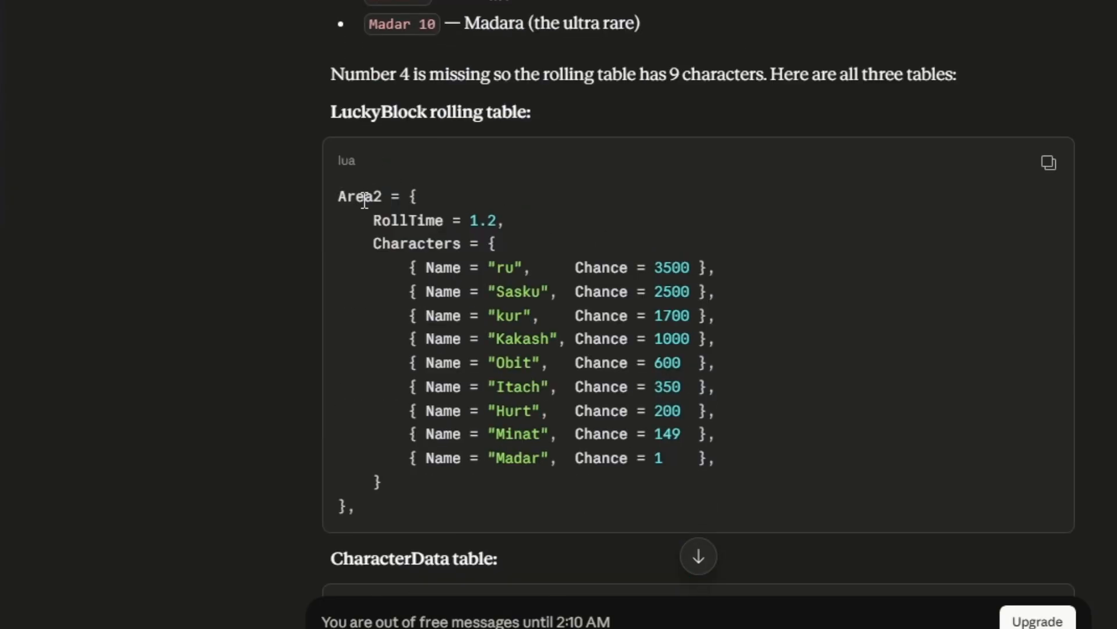
left_click_drag(338, 196, 905, 429)
left_click(812, 393)
scroll(599, 277, "down", 10)
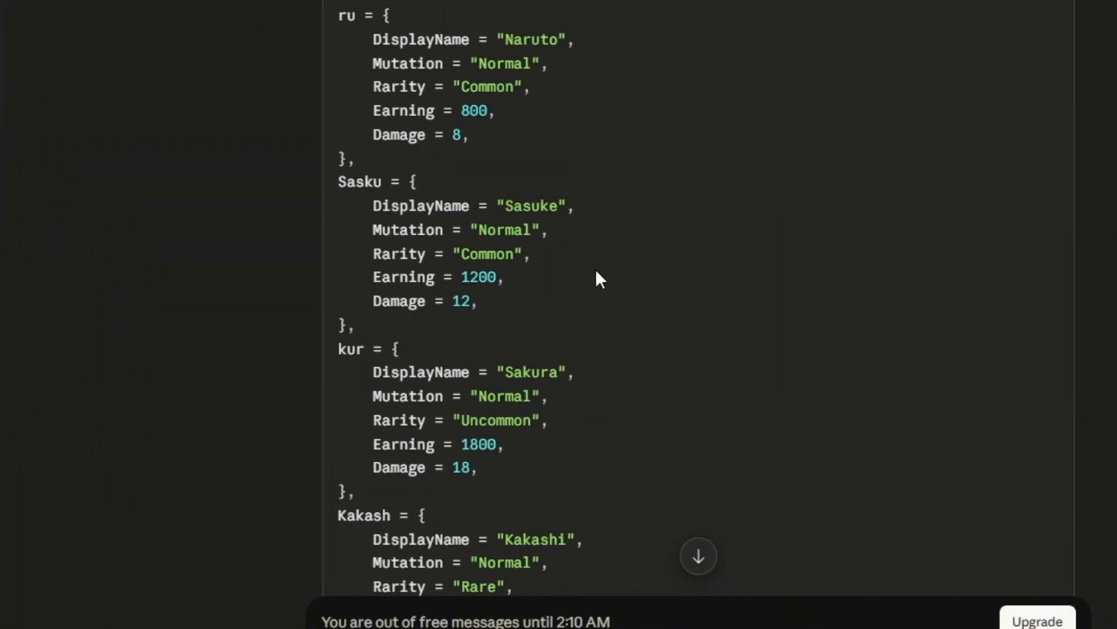
left_click_drag(339, 13, 850, 172)
- Examine the Area2 index table in the chat reply, including each character's image, income and damage fields
scroll(940, 247, "down", 20)
scroll(499, 116, "down", 5)
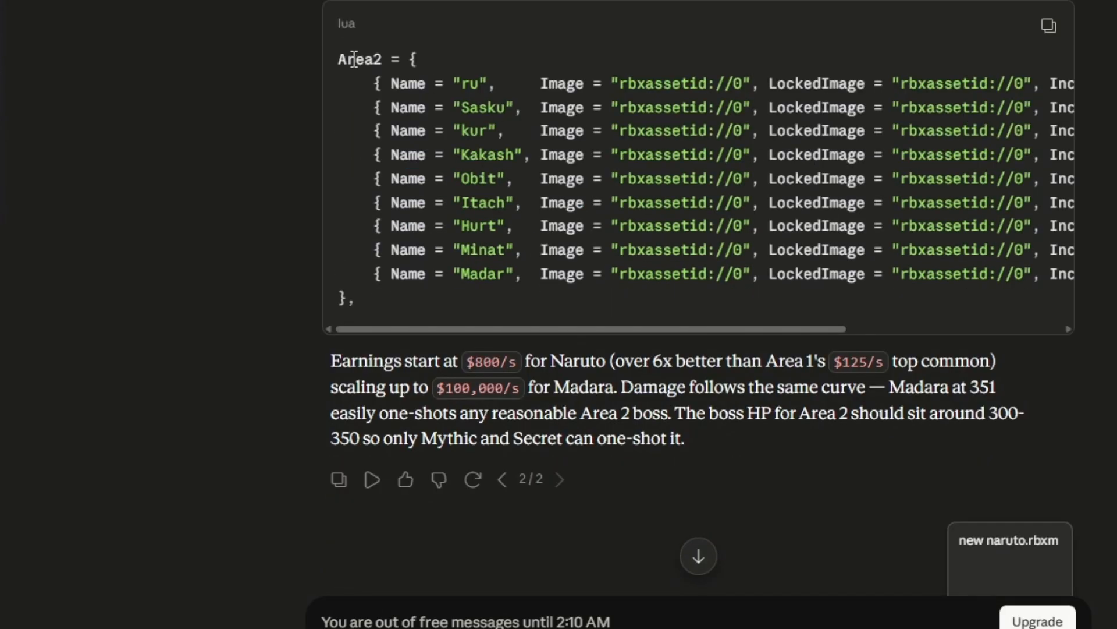
left_click_drag(354, 60, 1065, 227)
left_click(514, 107)
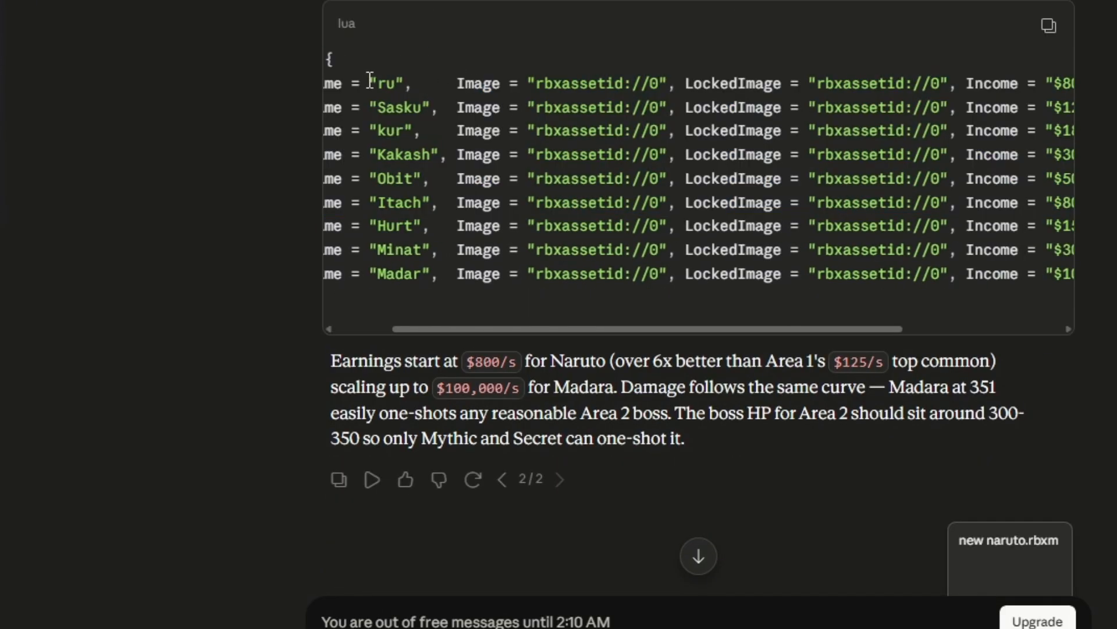
left_click_drag(342, 83, 817, 273)
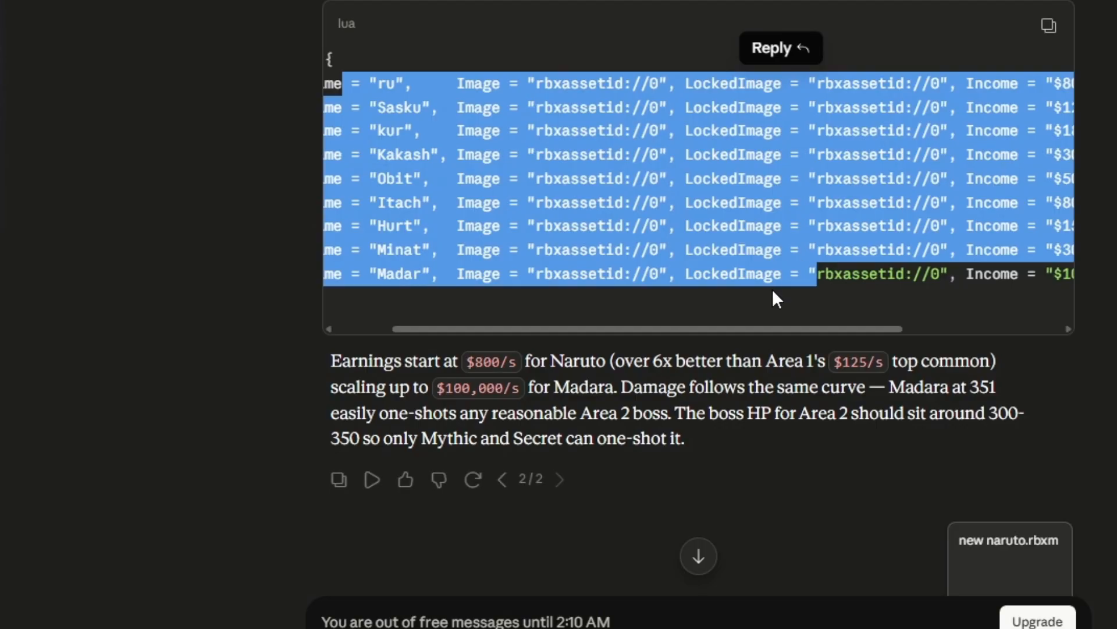
left_click_drag(762, 318, 922, 323)
left_click(857, 146)
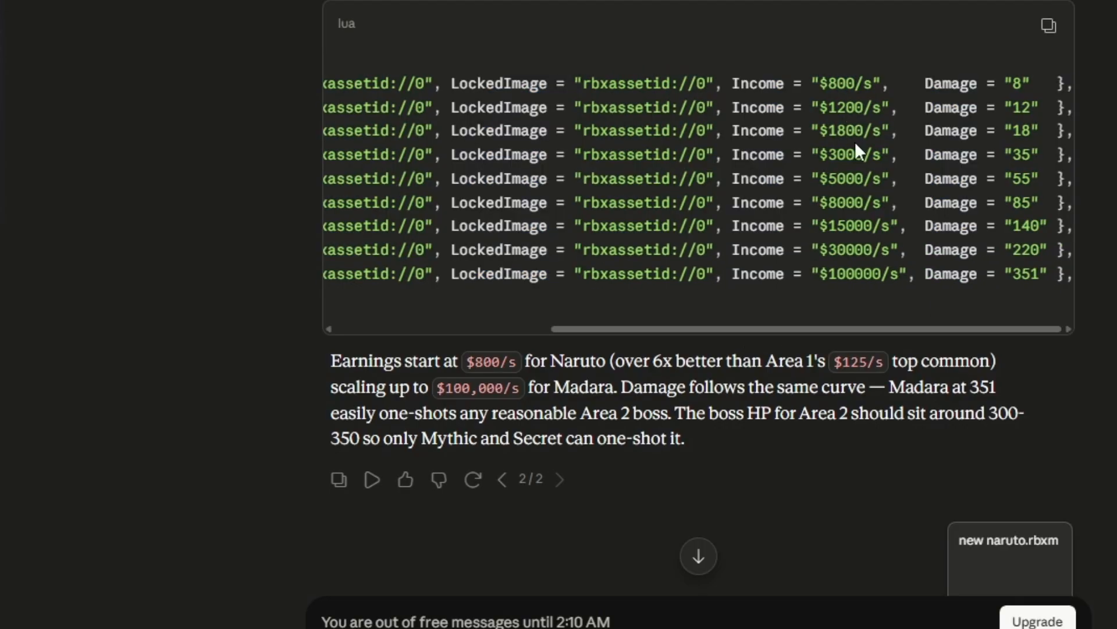
- Review the income and damage values in the Area2 index table and Madar's CharacterData entry in the chat reply
left_click_drag(1004, 91, 1031, 227)
left_click_drag(825, 63, 864, 249)
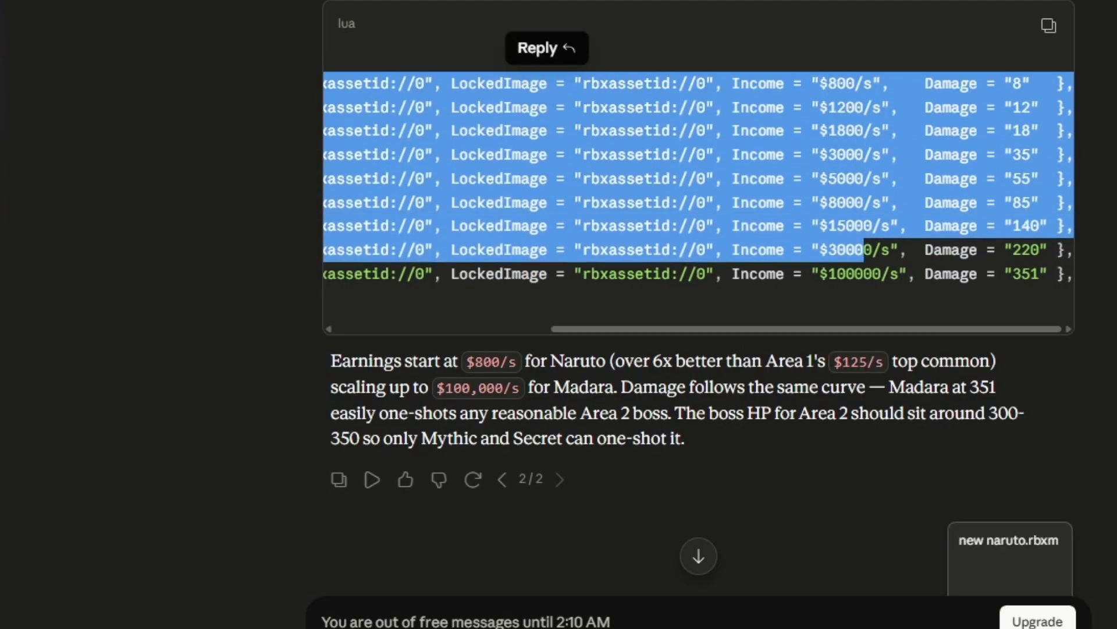
scroll(699, 314, "up", 5)
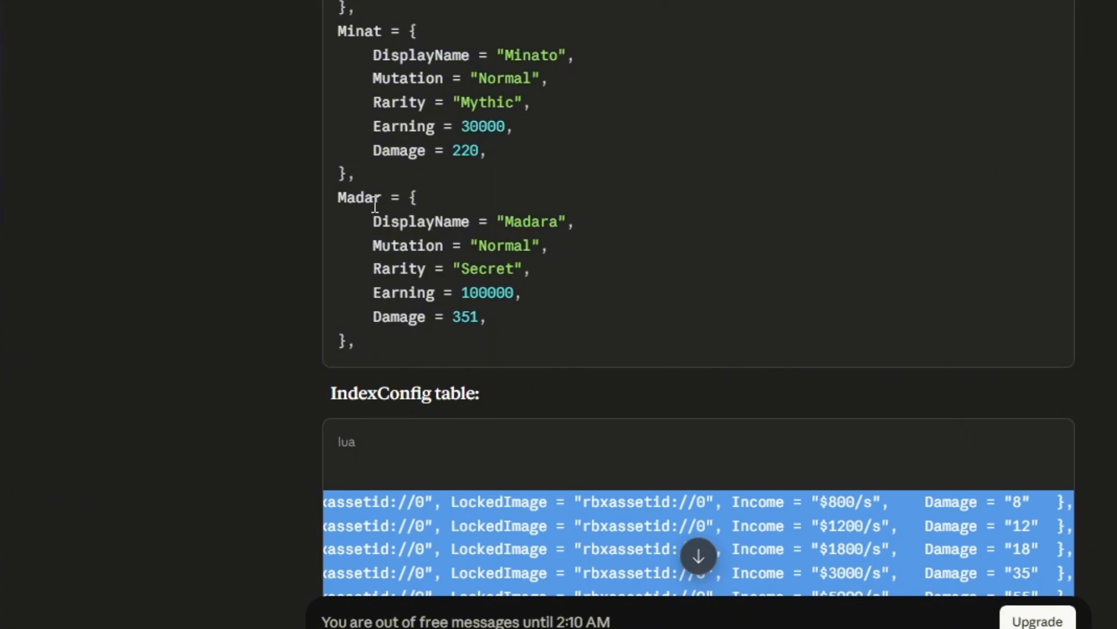
left_click_drag(357, 202, 393, 206)
left_click_drag(514, 225, 549, 227)
left_click_drag(488, 244, 483, 271)
left_click(502, 301)
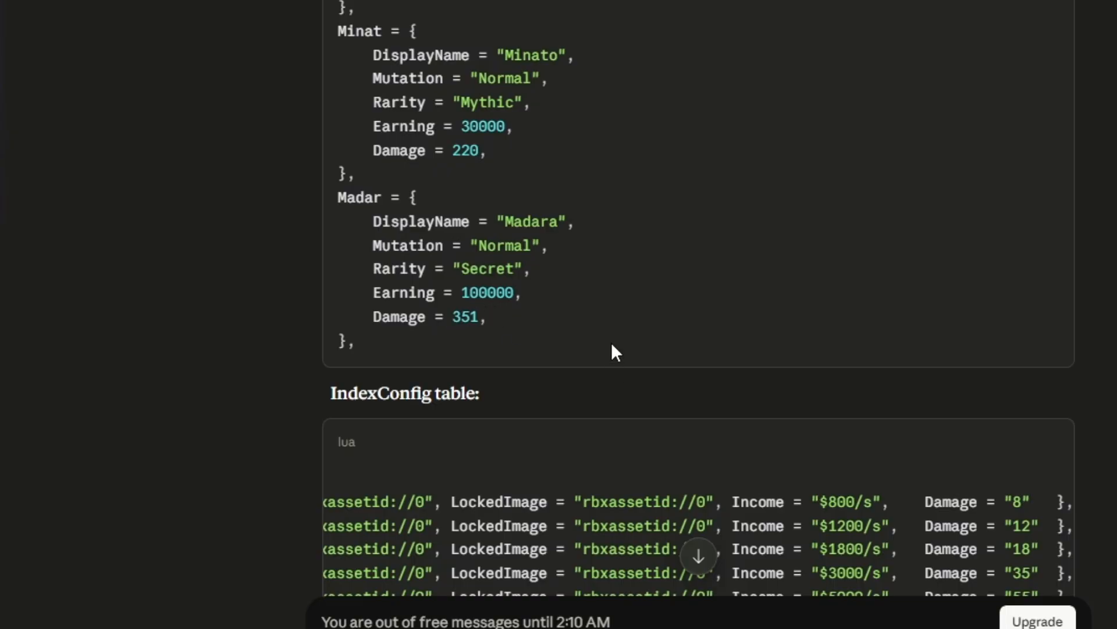
- Examine the character names and chances in the Area2 LuckyBlock rolling table in the chat reply
scroll(599, 317, "up", 10)
scroll(594, 302, "down", 4)
scroll(405, 120, "up", 8)
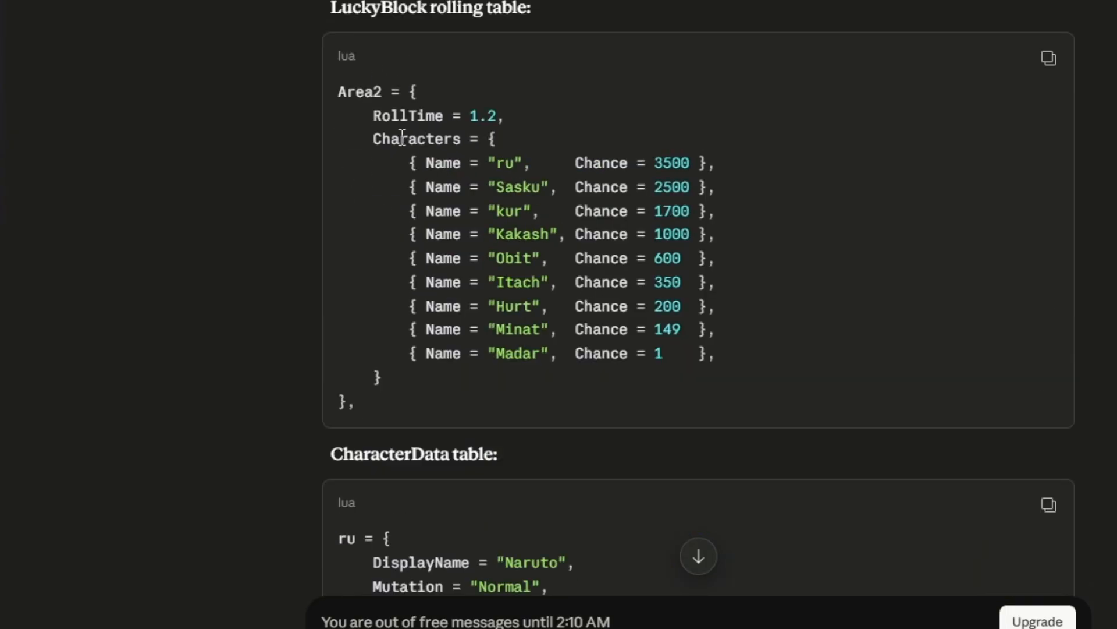
left_click_drag(489, 168, 549, 168)
left_click_drag(506, 258, 514, 353)
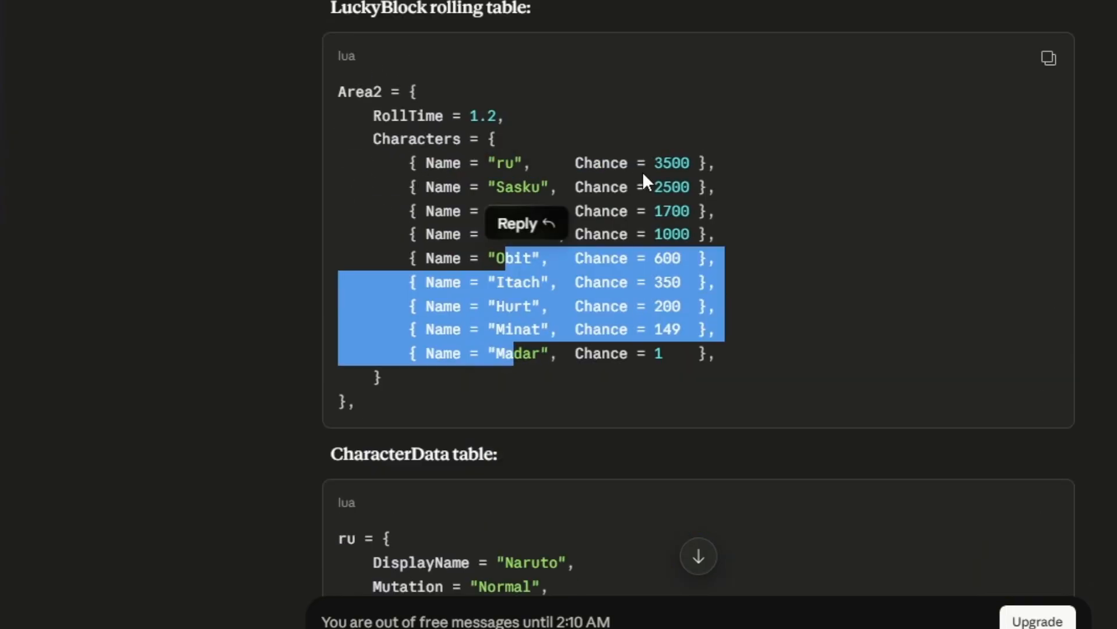
left_click_drag(663, 166, 711, 265)
left_click(710, 262)
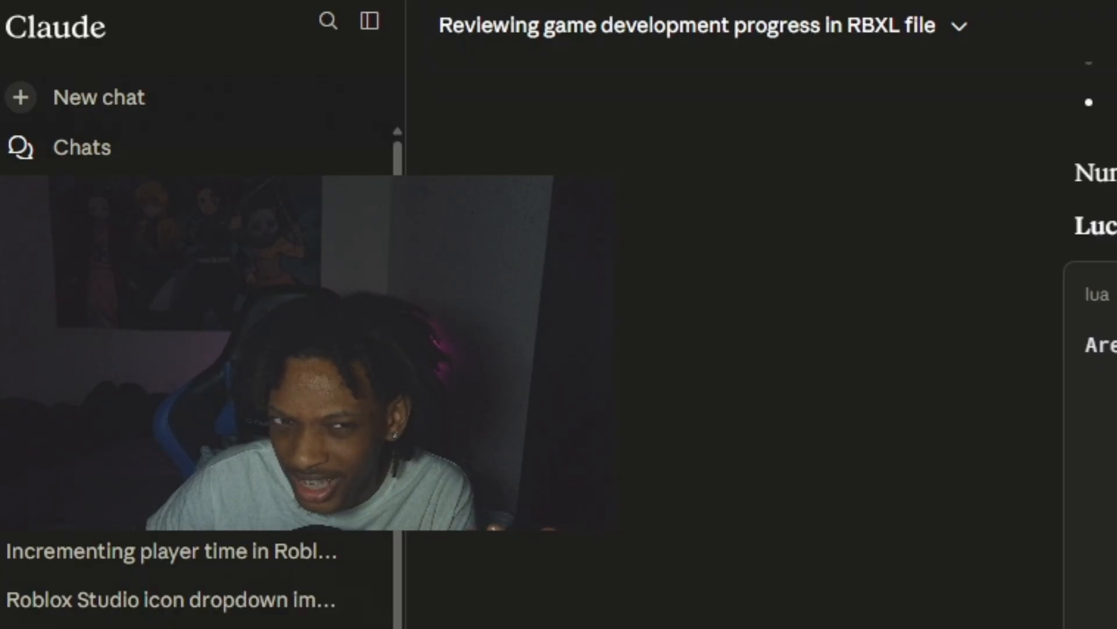
scroll(1089, 314, "up", 2)
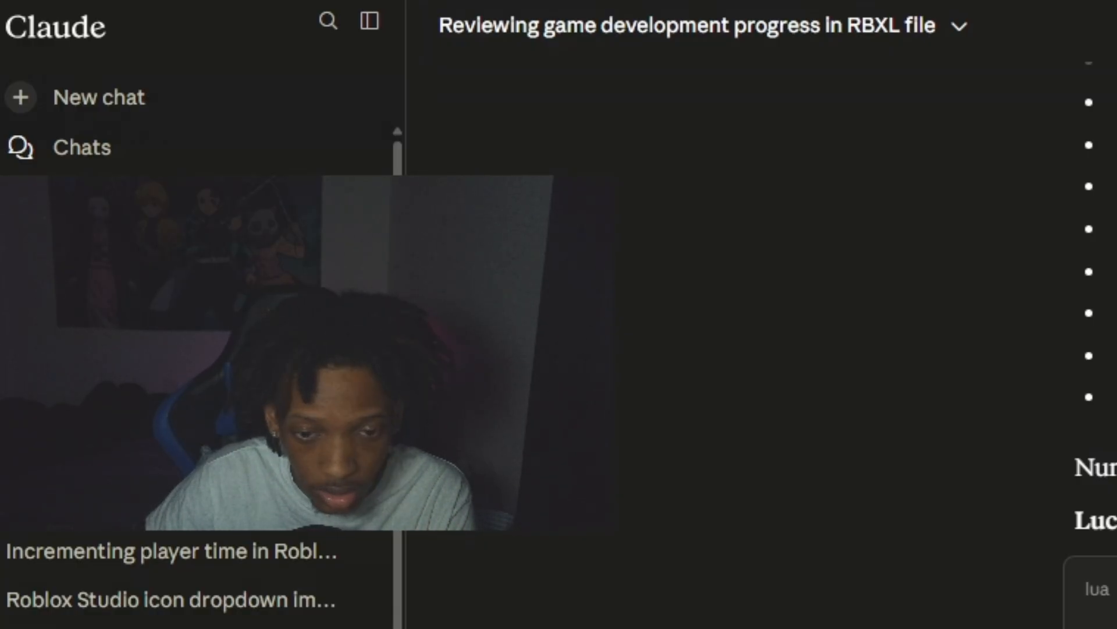
- Switch to Roblox Studio and move the Black Gok model from folder C into ReplicatedStorage's Bosses folder
key("alt+Tab")
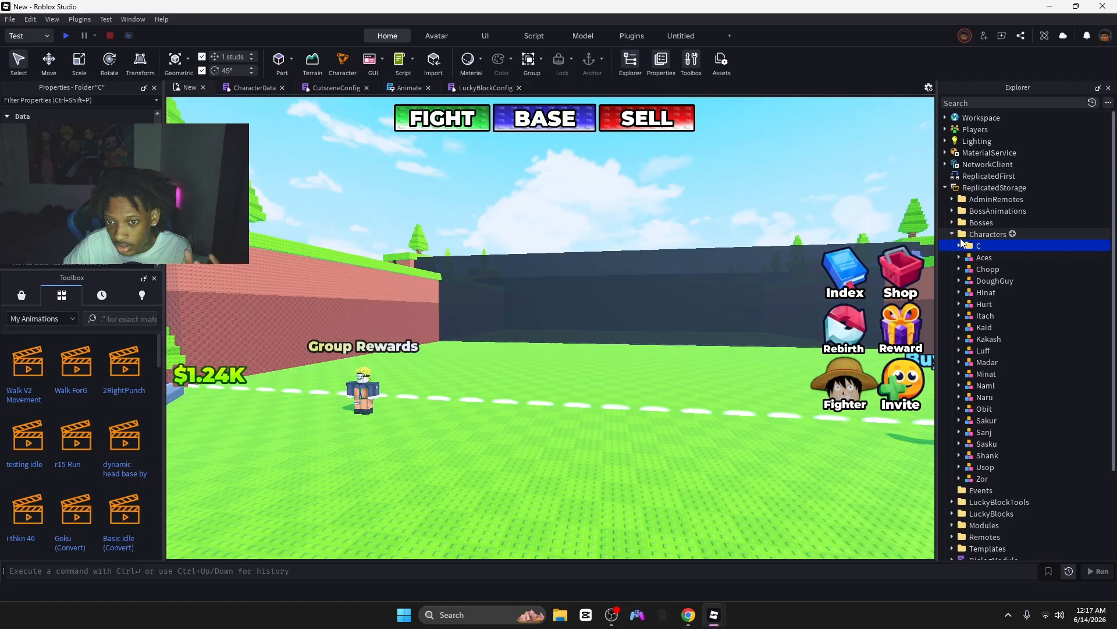
left_click(960, 245)
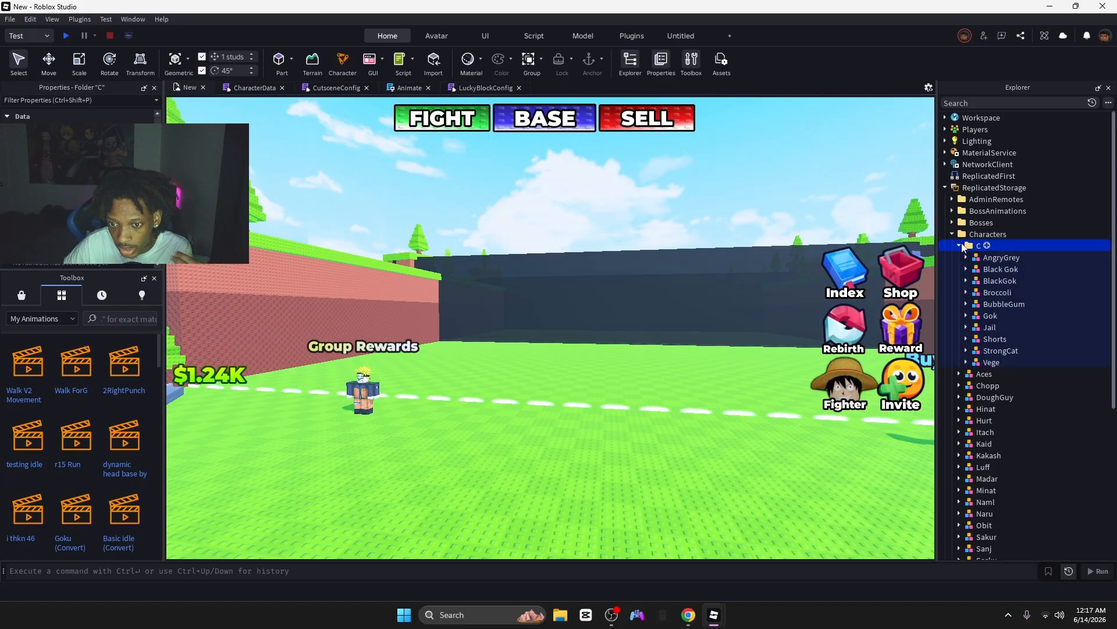
left_click(994, 271)
left_click_drag(993, 275, 981, 223)
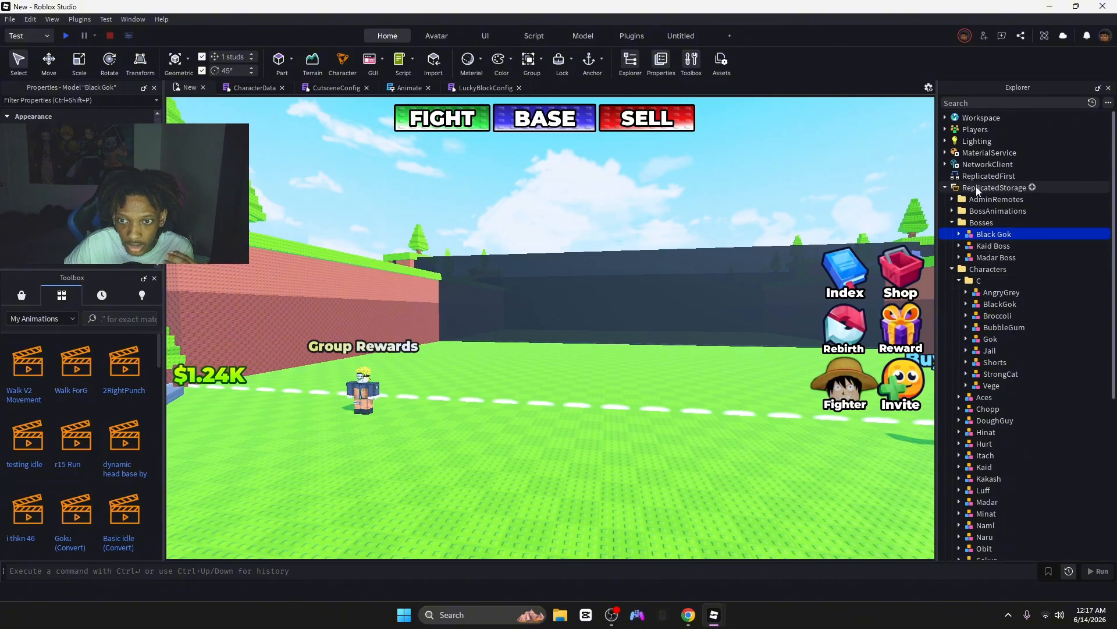
- Rename the Black Gok model in the Bosses folder as "Black Gok Boss"
left_click(987, 238)
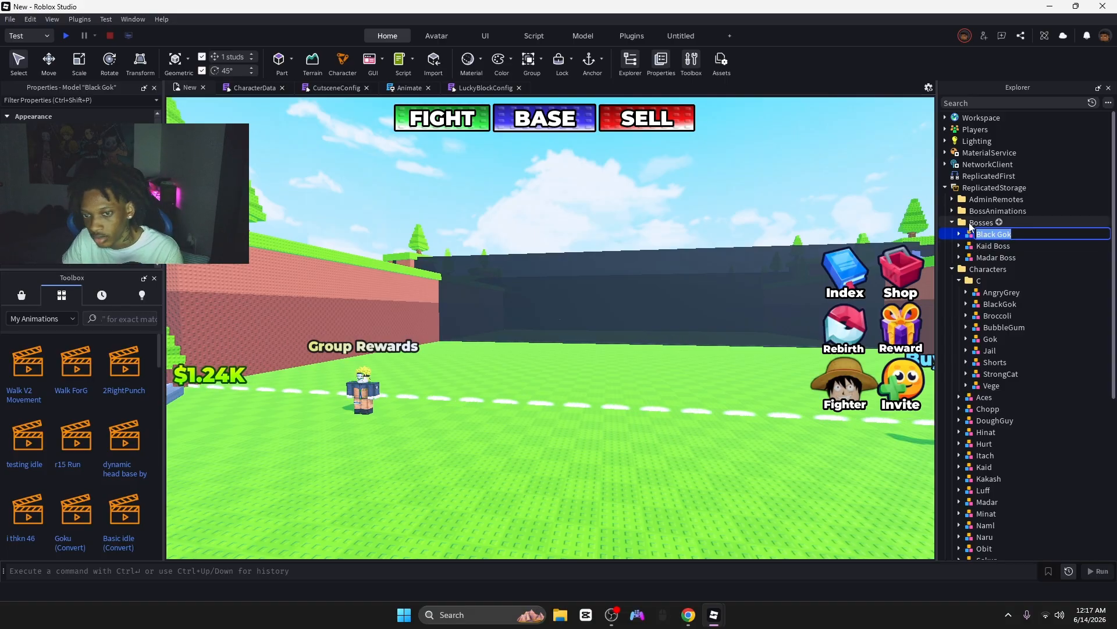
key("End")
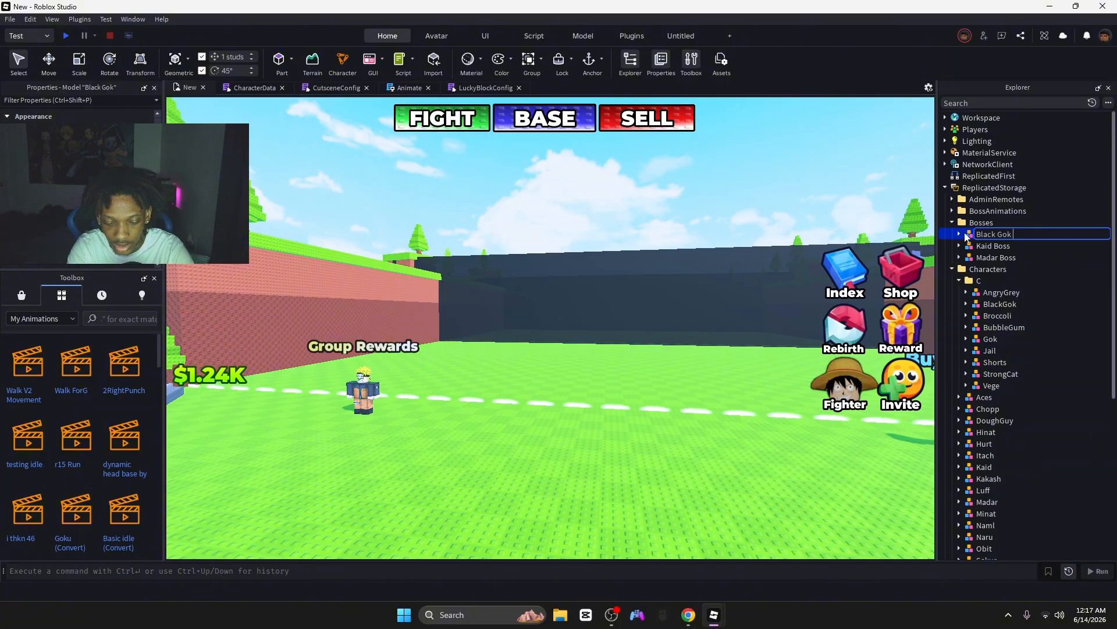
type("Boos")
key("Return")
double_click(965, 235)
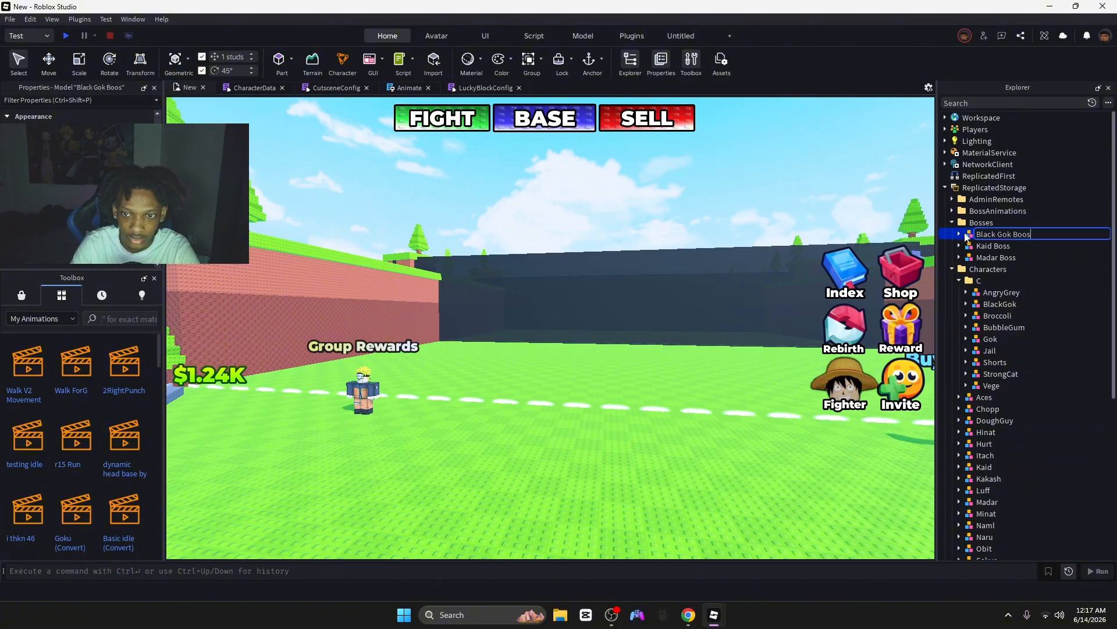
key("Return")
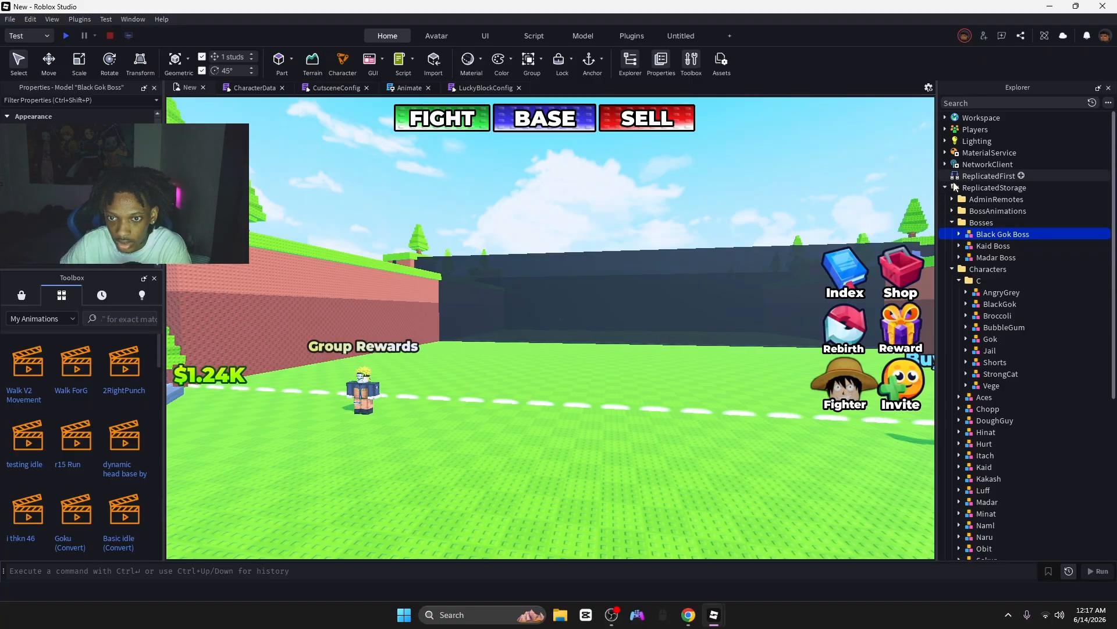
- Open the BossConfig module and set Area3's BossModel to "Black Gok Boss"
scroll(959, 282, "down", 2)
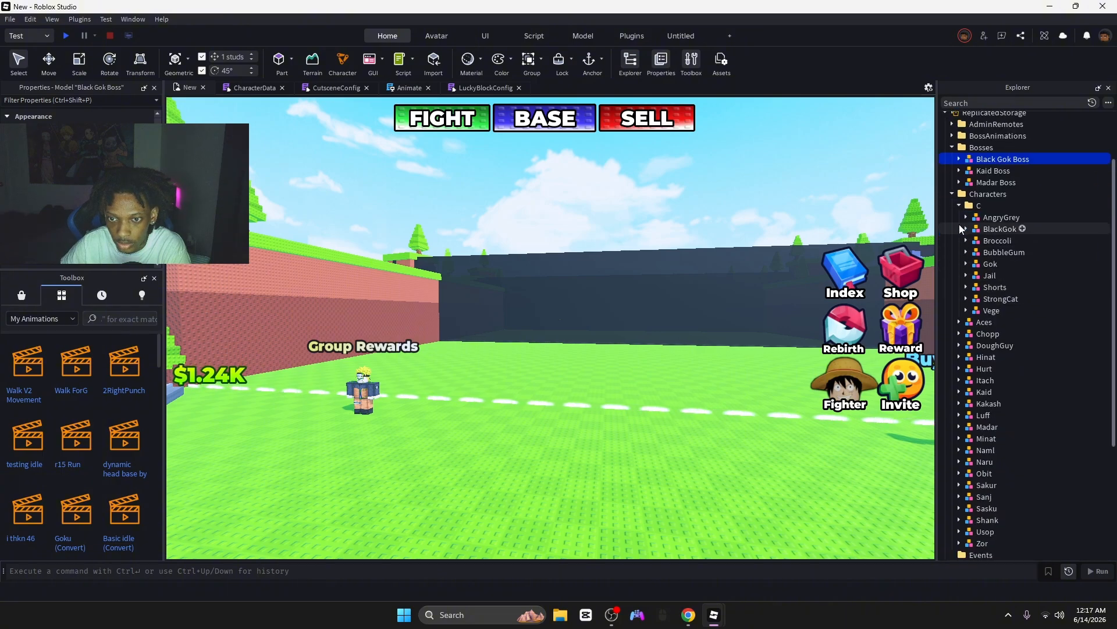
scroll(951, 187, "up", 2)
left_click(945, 187)
left_click(945, 187)
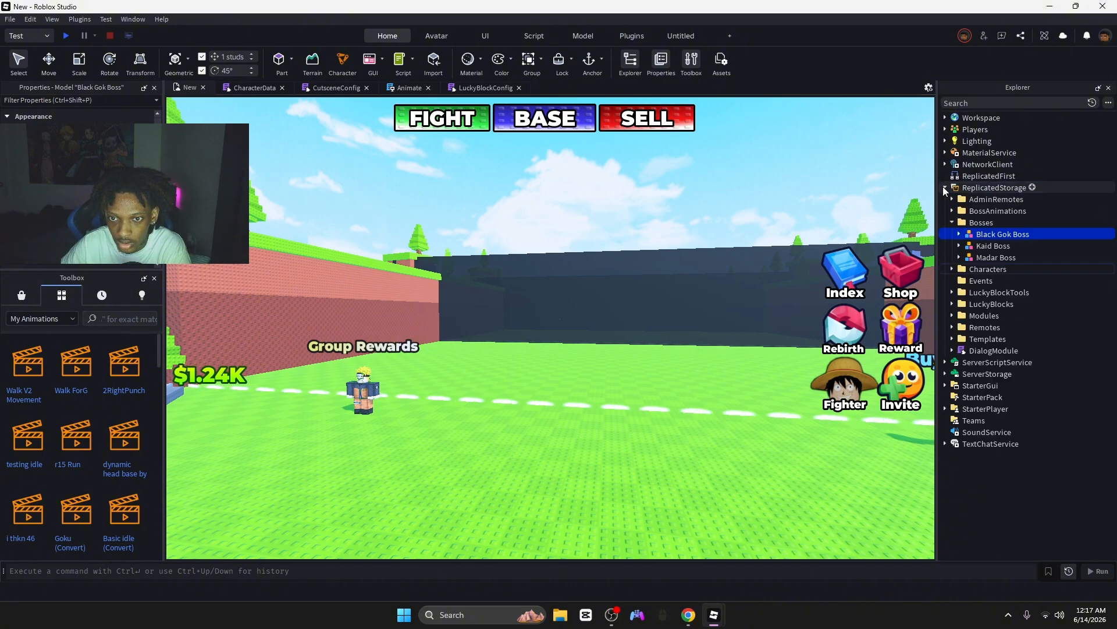
left_click(953, 315)
scroll(983, 290, "down", 2)
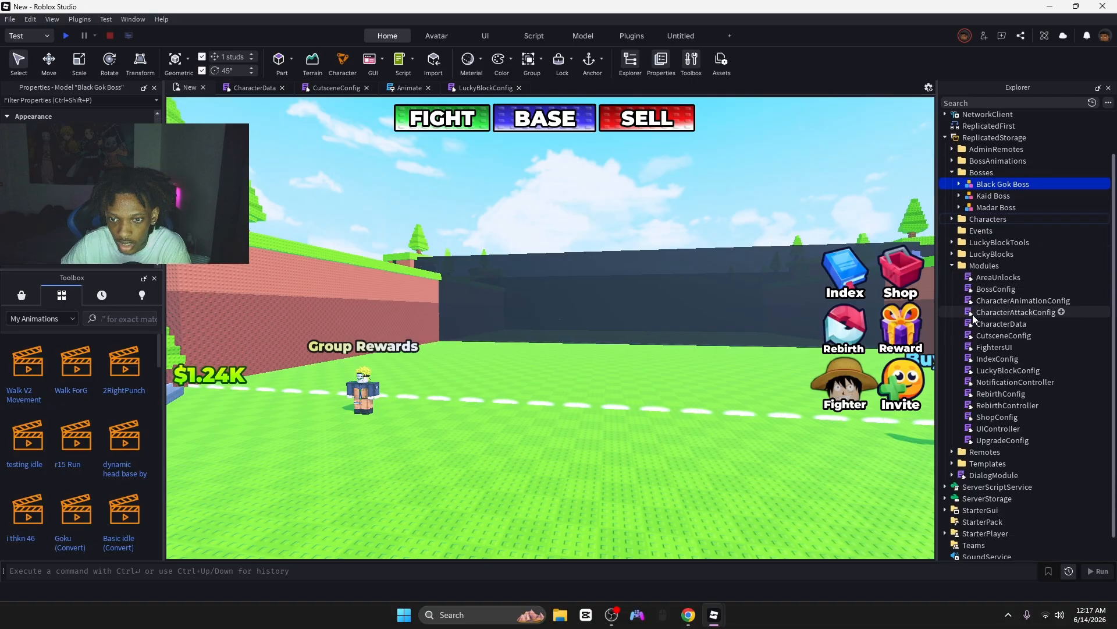
double_click(982, 289)
scroll(271, 365, "down", 2)
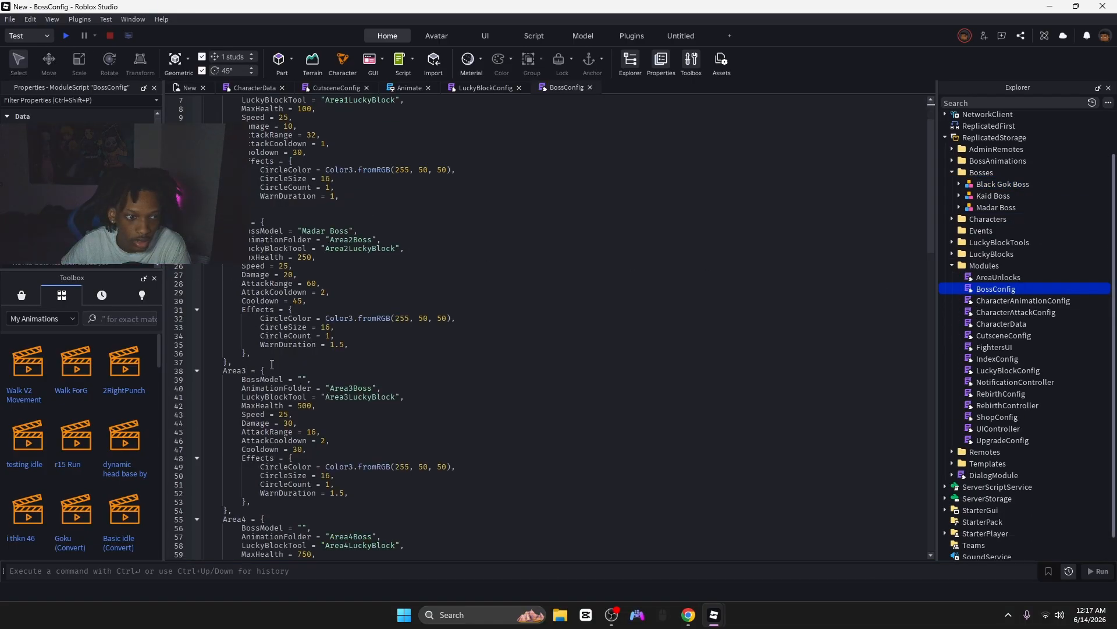
left_click(301, 380)
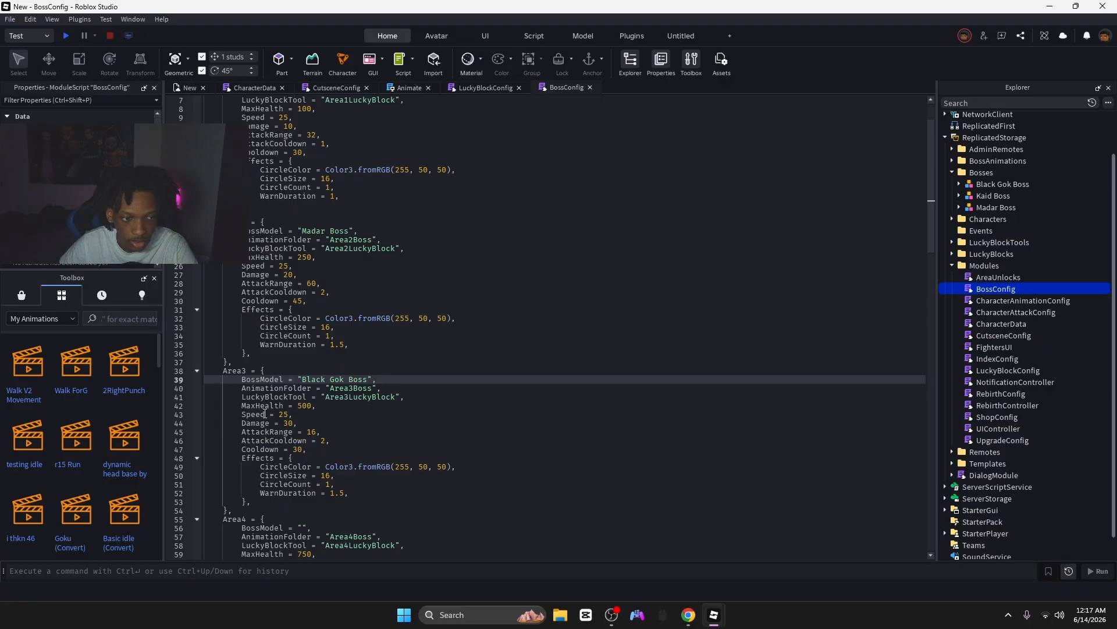
left_click_drag(250, 406, 281, 436)
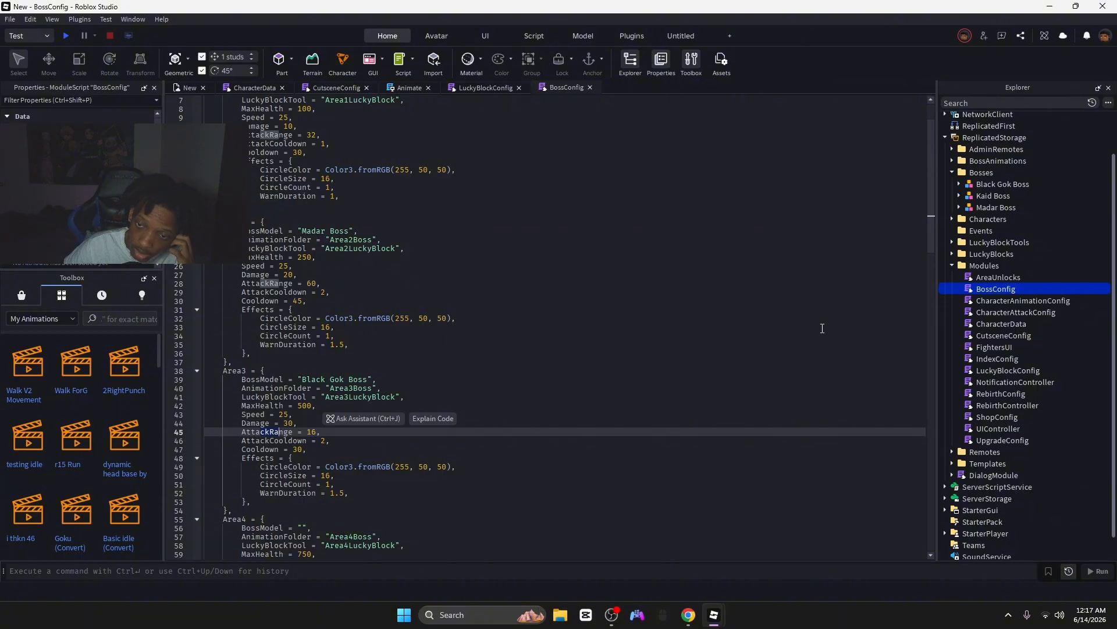
- Start a playtest, claim the offline earnings and run through the arenas to check Black Gok Boss in the third area
left_click(64, 35)
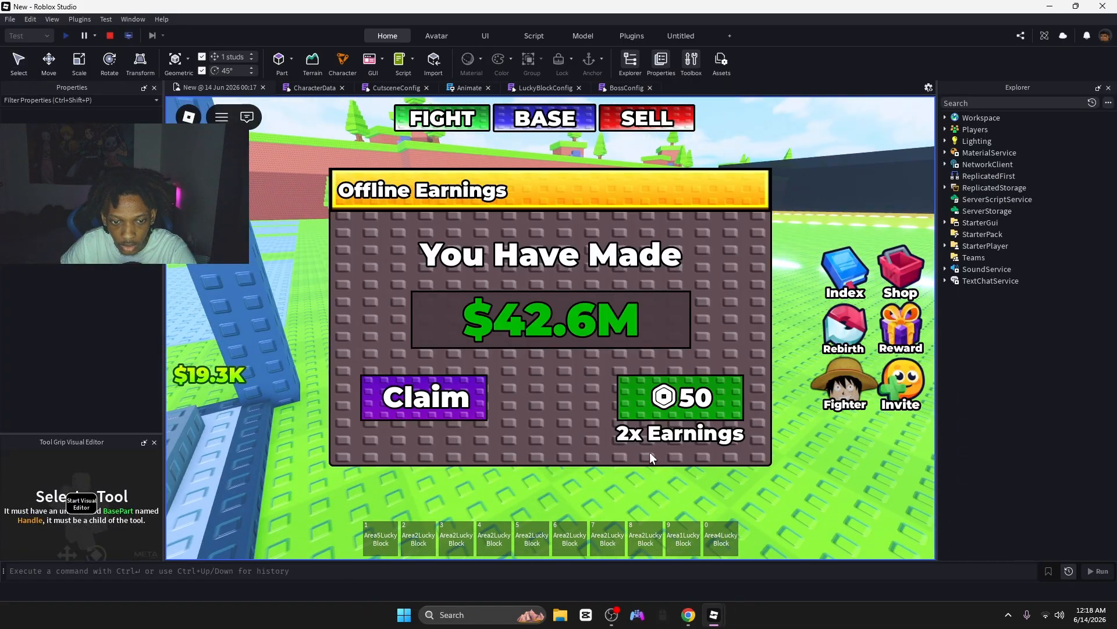
left_click(431, 397)
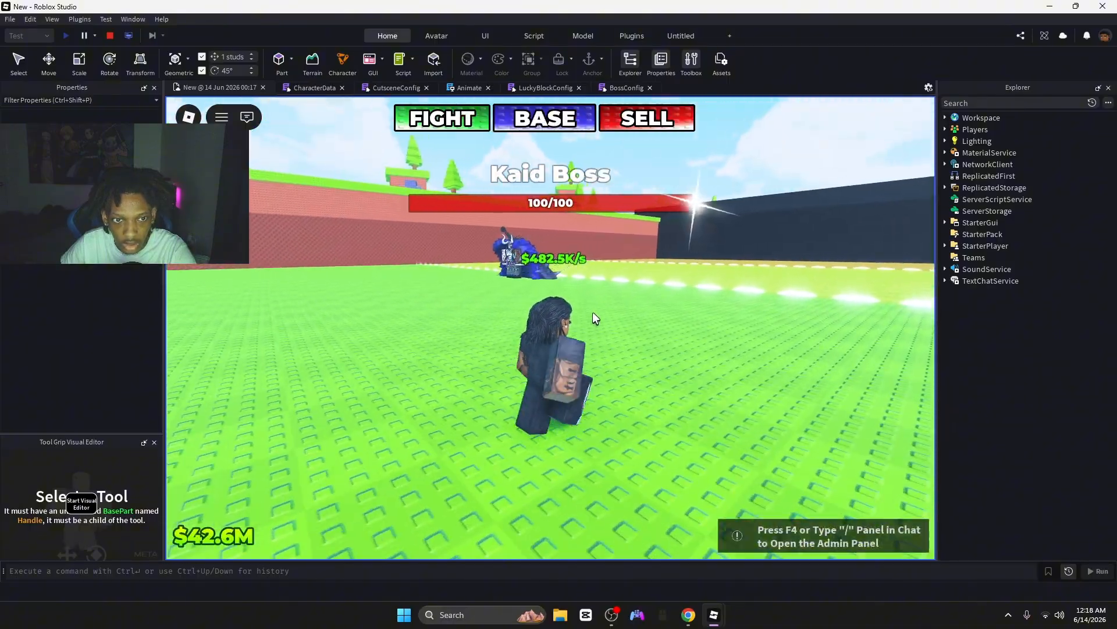
key("w")
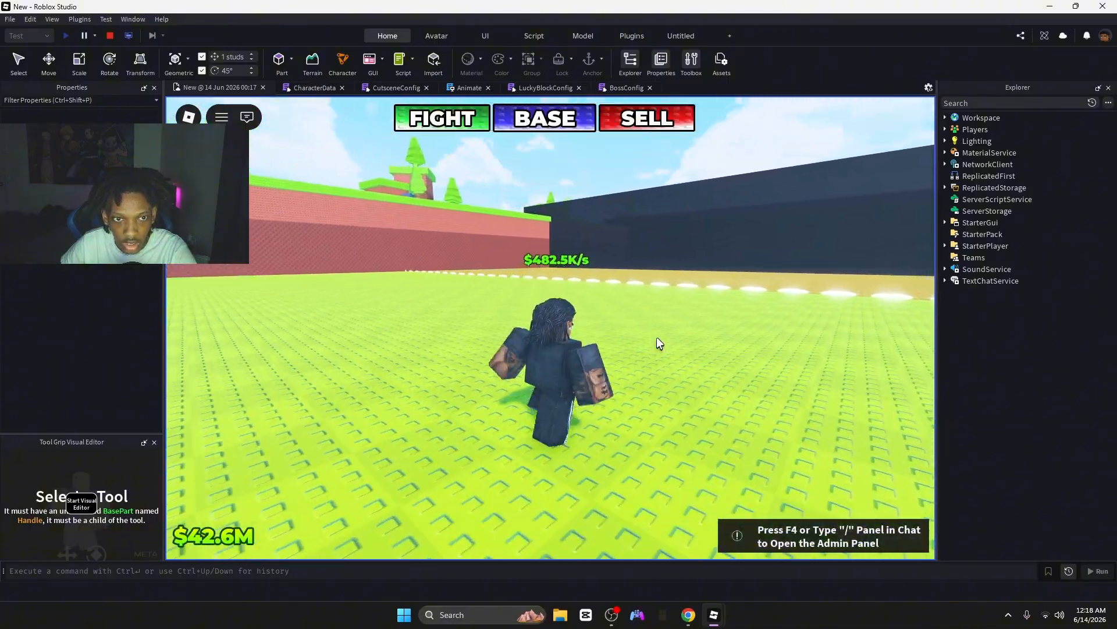
right_click_drag(657, 337, 656, 336)
key("w")
right_click_drag(648, 269, 649, 268)
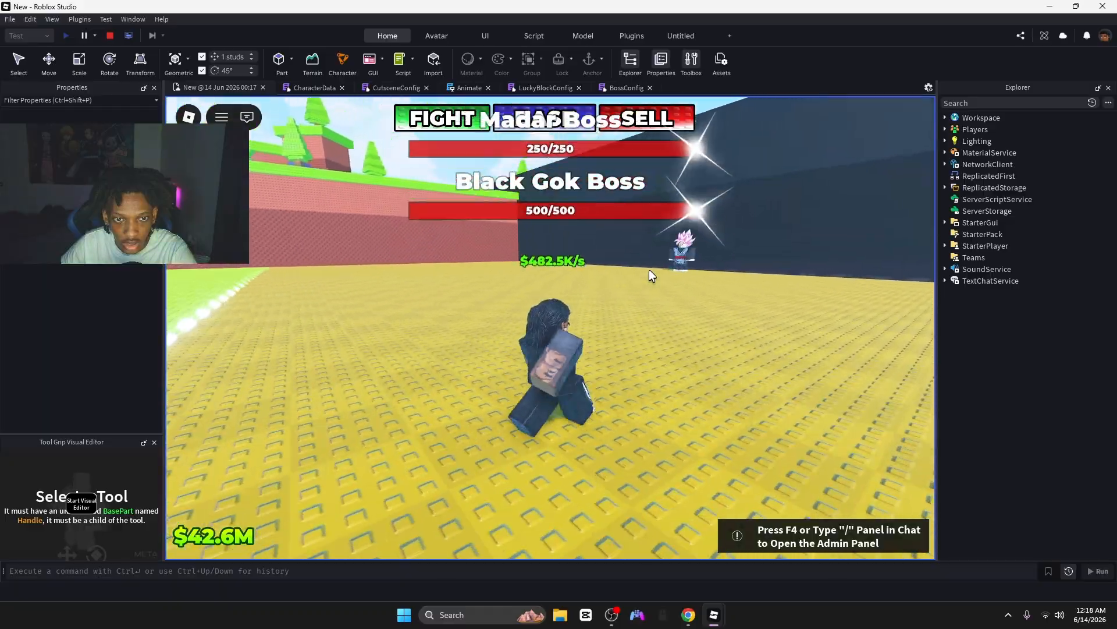
key("w")
right_click_drag(572, 262, 573, 262)
key("w")
right_click_drag(641, 279, 642, 280)
scroll(641, 279, "down", 3)
key("w")
key("d")
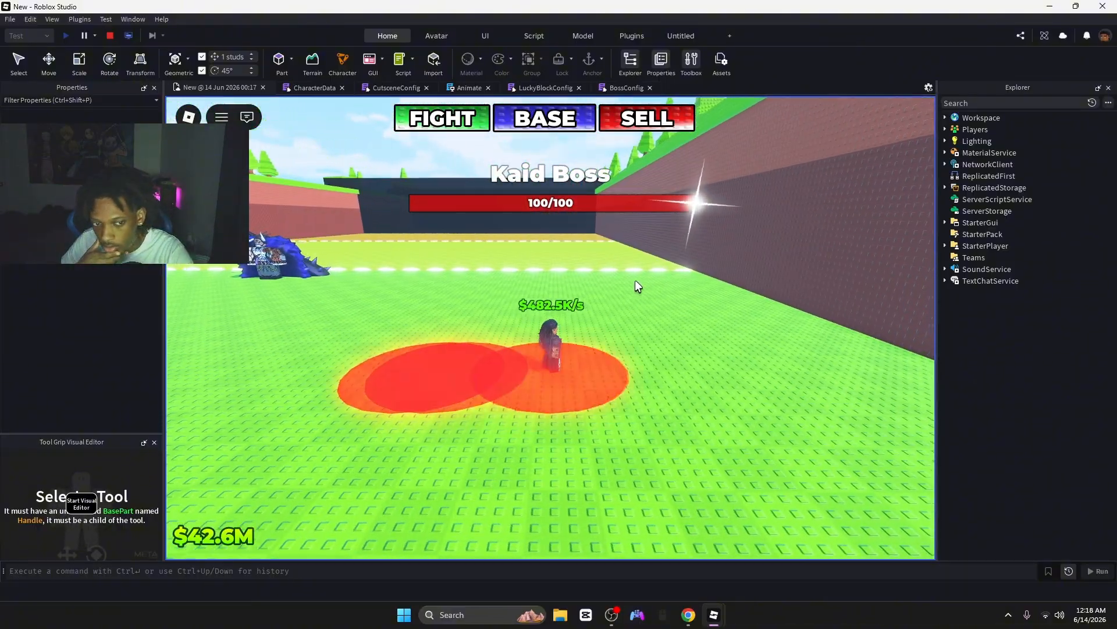
- Run past Kaid Boss and Madar Boss to Black Gok Boss again to examine their attacks, and return to the base area
key("w")
key("a")
key("w")
key("a")
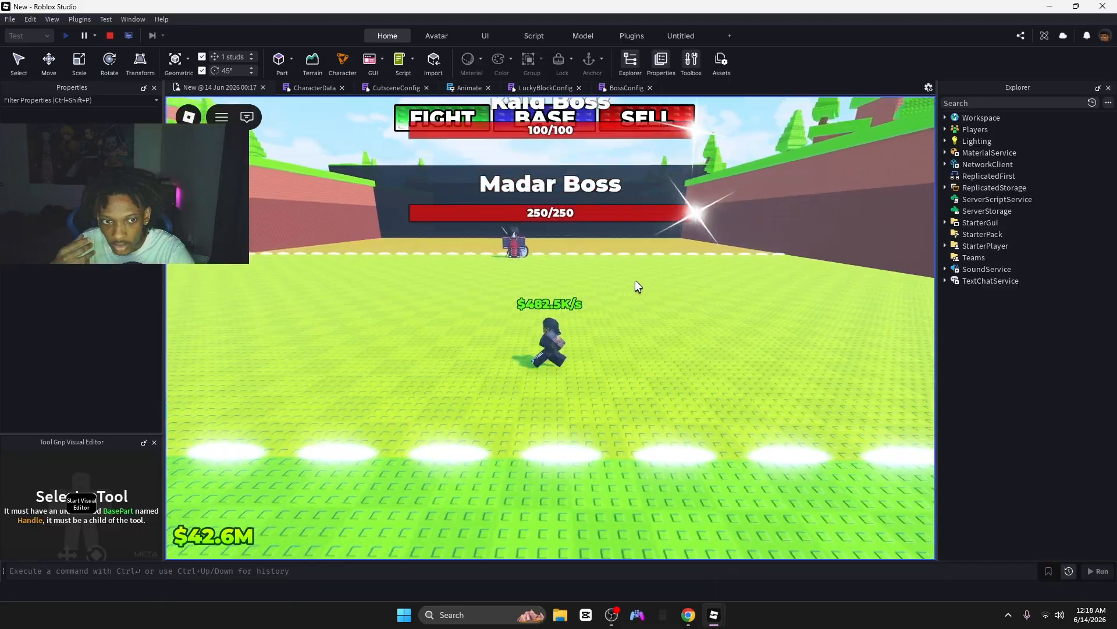
key("s")
key("d")
key("w")
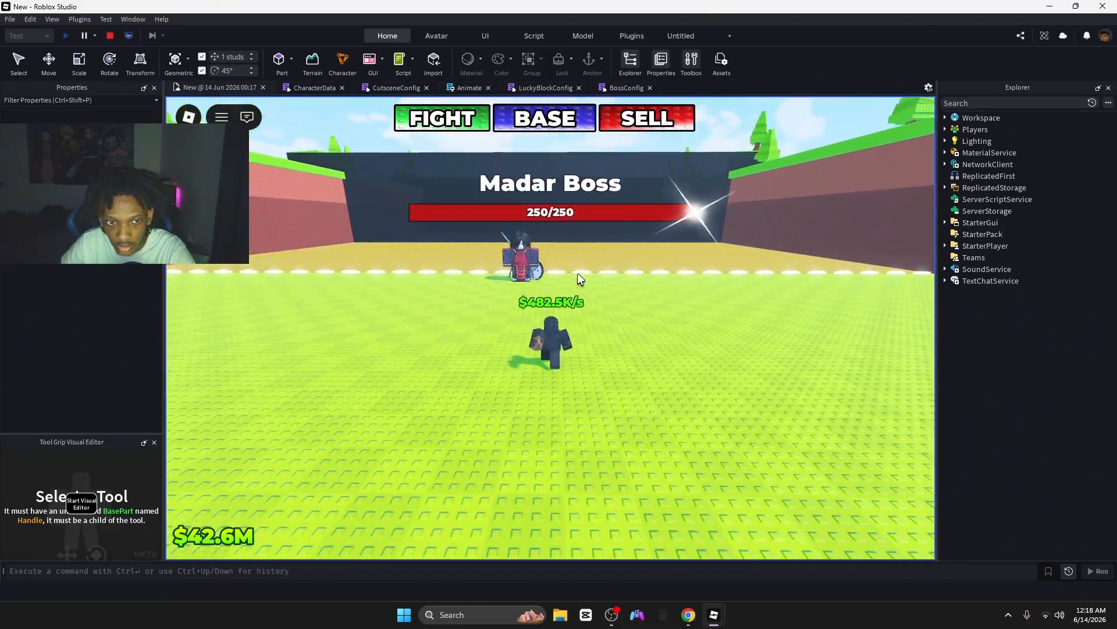
key("s")
right_click_drag(577, 272, 577, 272)
key("d")
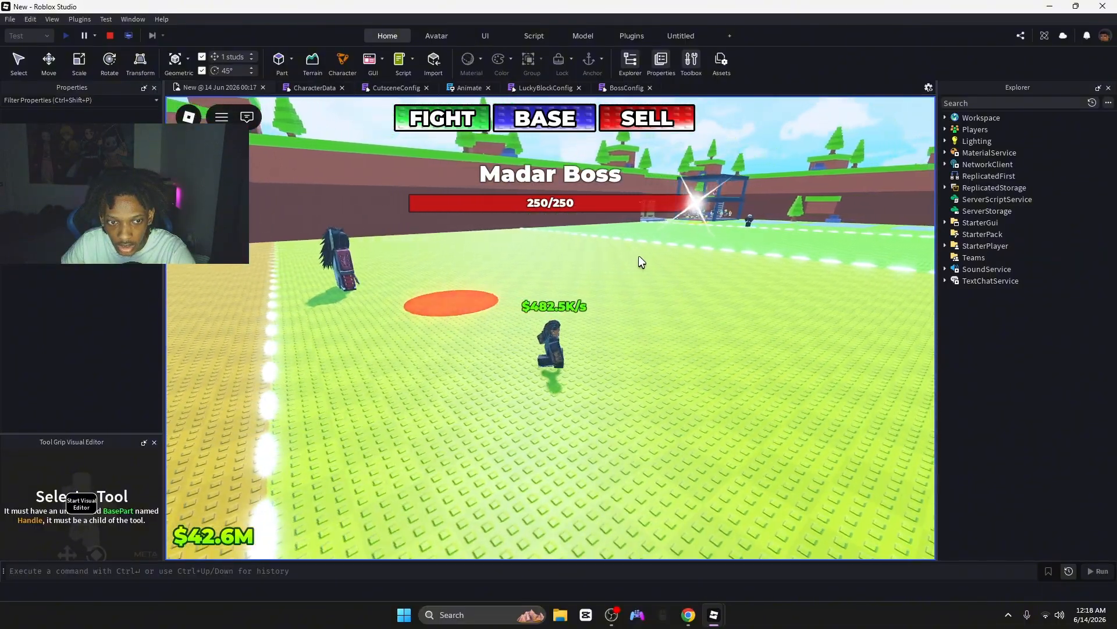
key("a")
key("w")
right_click_drag(639, 239, 639, 239)
key("a")
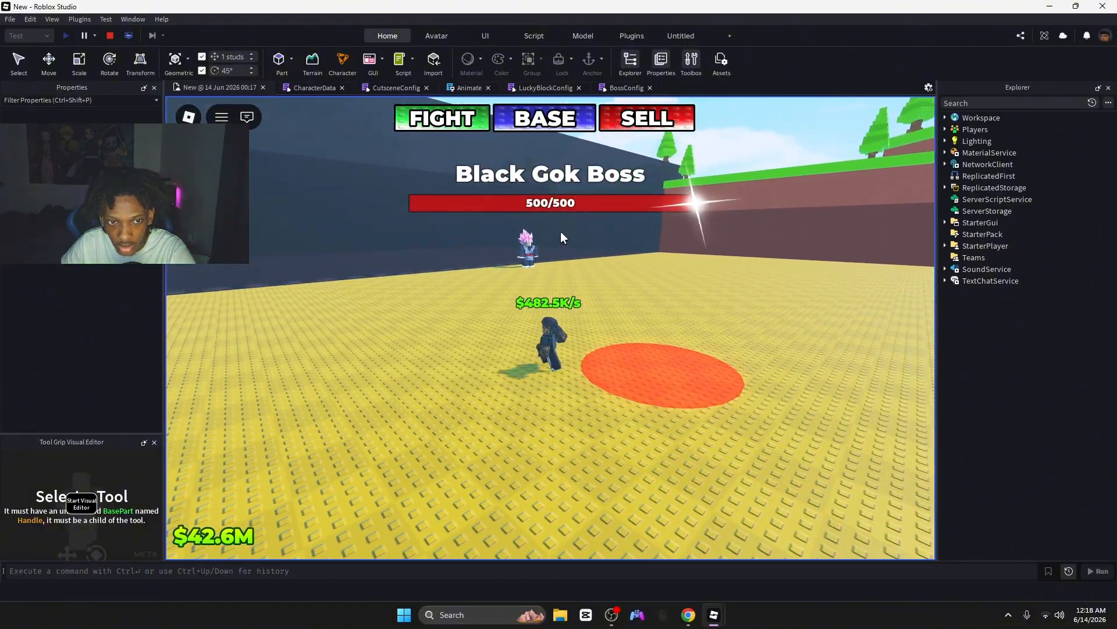
key("s")
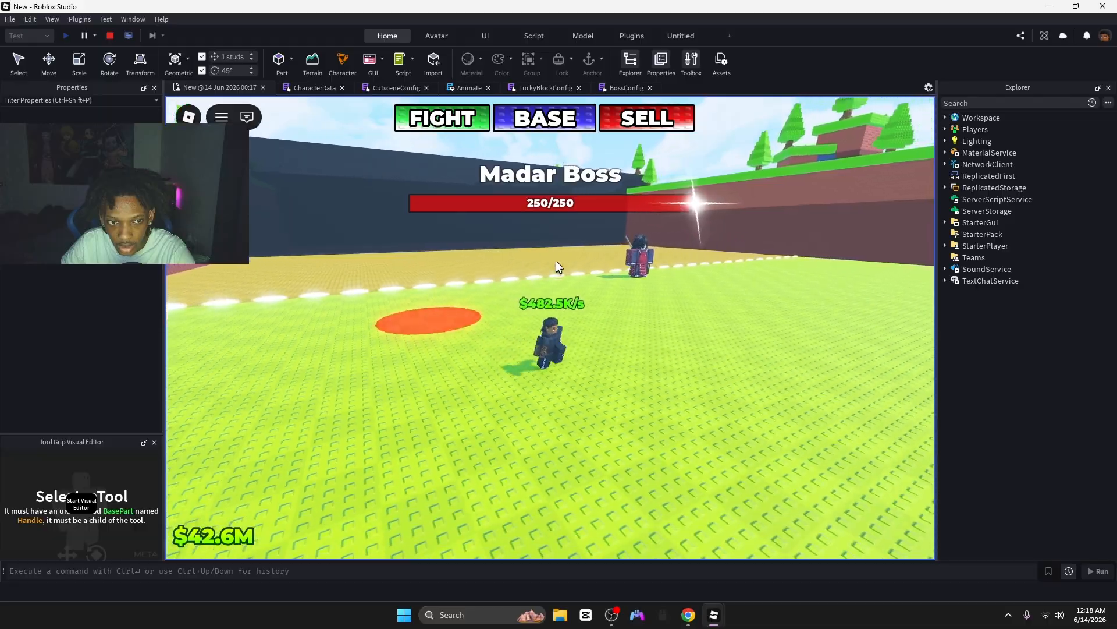
key("w")
right_click_drag(586, 280, 586, 281)
key("w")
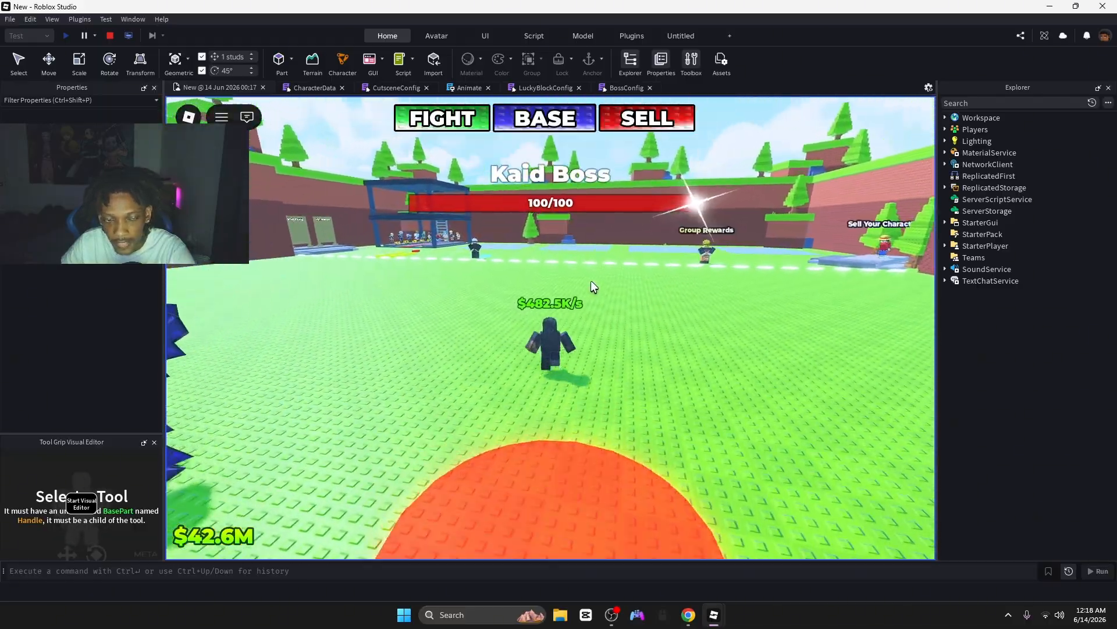
key("w")
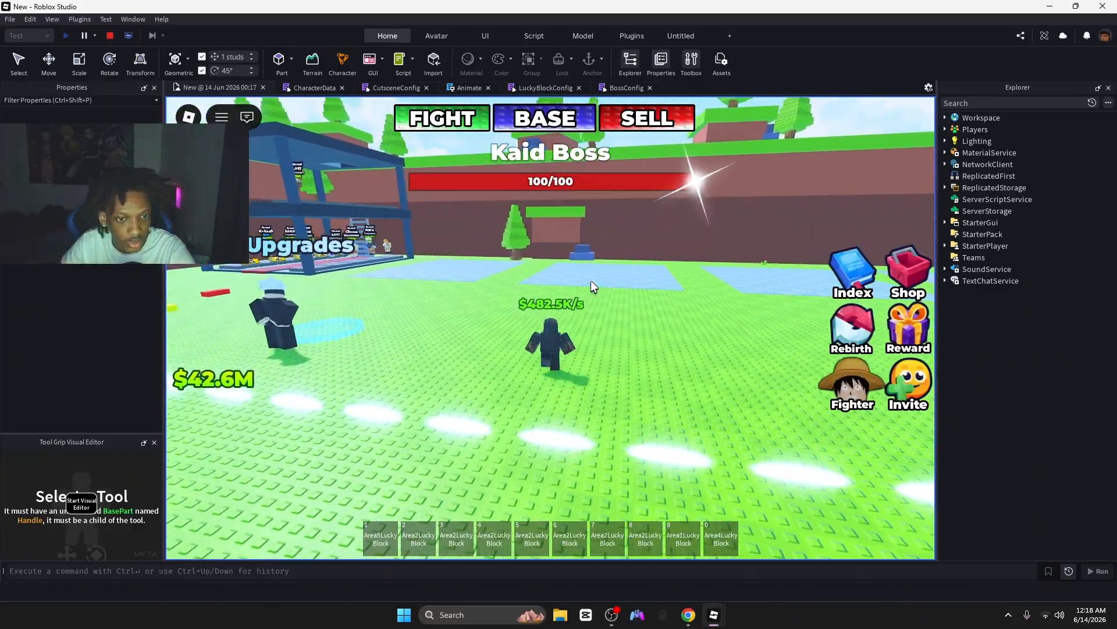
- Check the Area 1 and Area 3 pages of the game's character Index and close it
right_click_drag(603, 301, 603, 302)
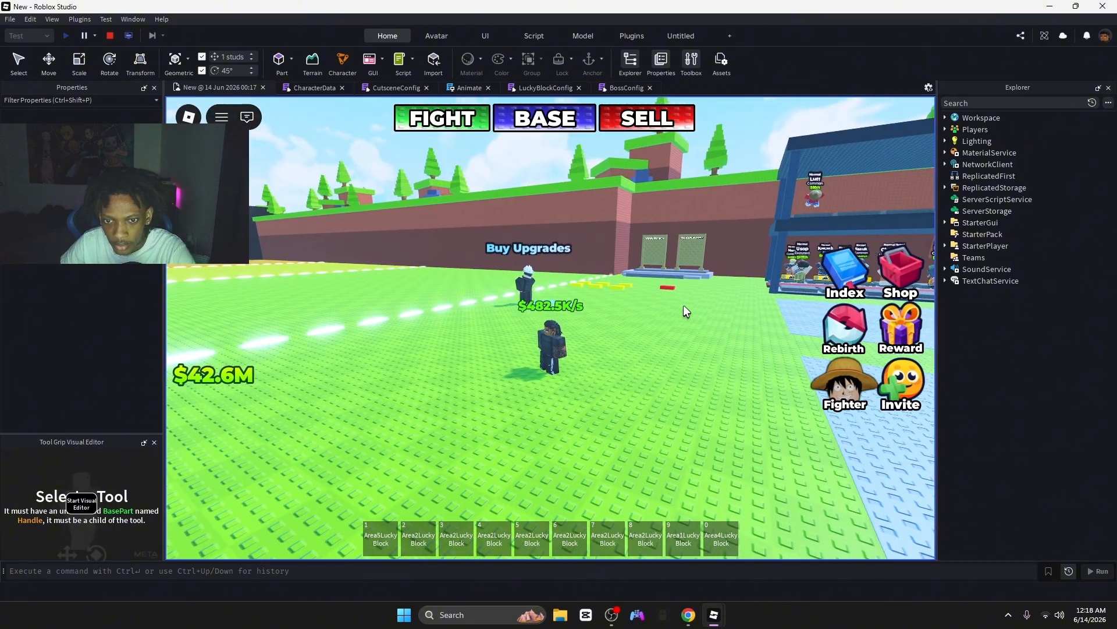
left_click(843, 277)
scroll(436, 316, "down", 2)
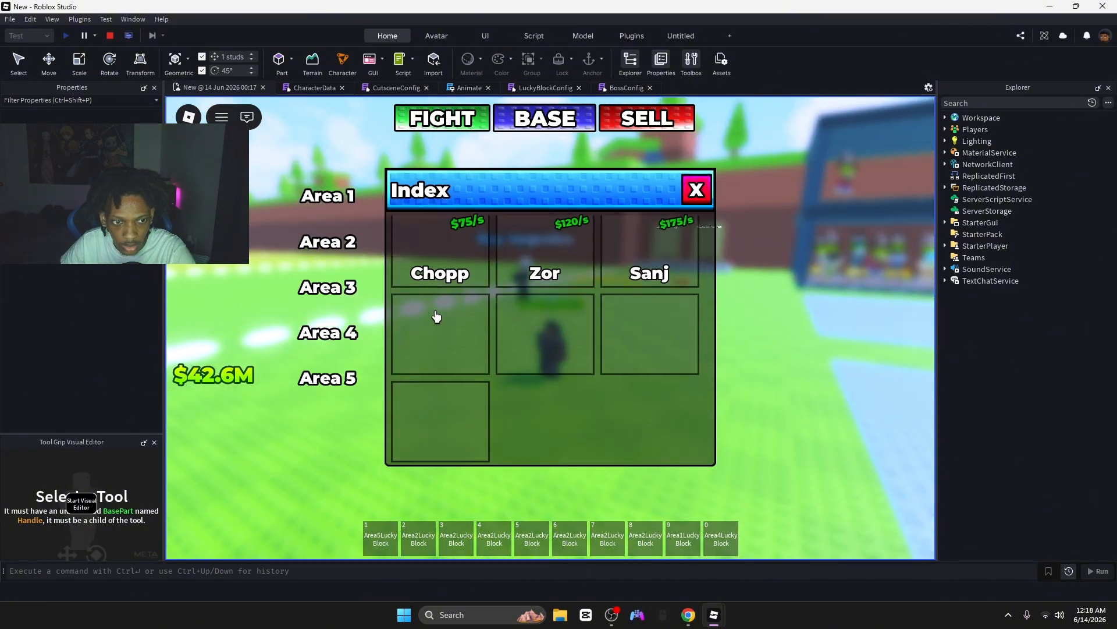
left_click(316, 286)
scroll(419, 297, "down", 1)
left_click(332, 288)
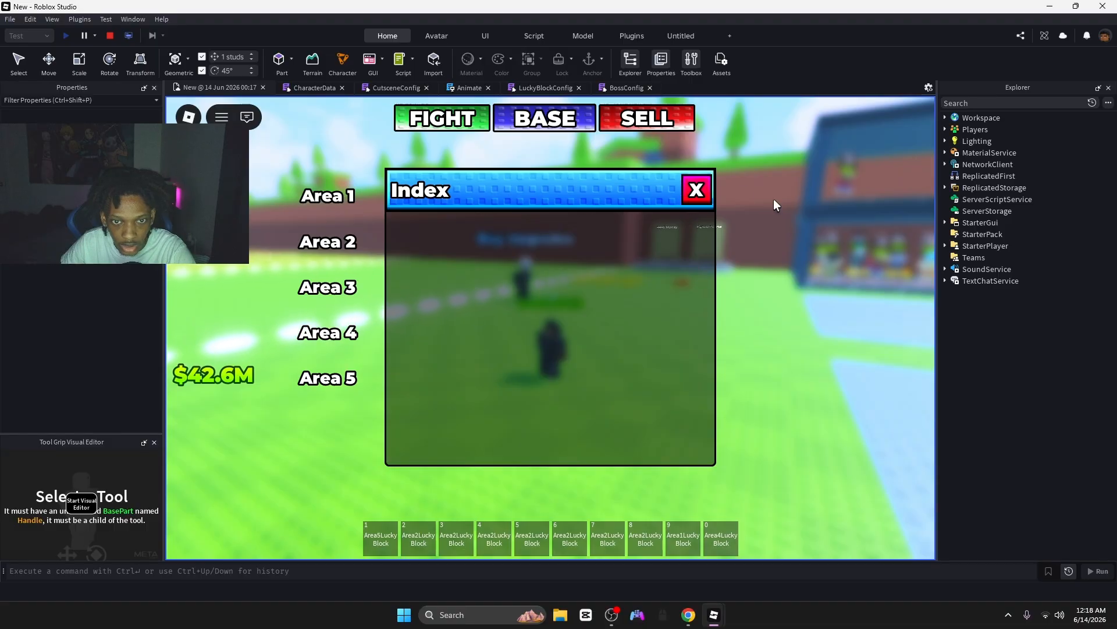
left_click(696, 190)
- Equip the Area2 lucky block from inventory slot 7 and open it to roll a character
left_click(606, 533)
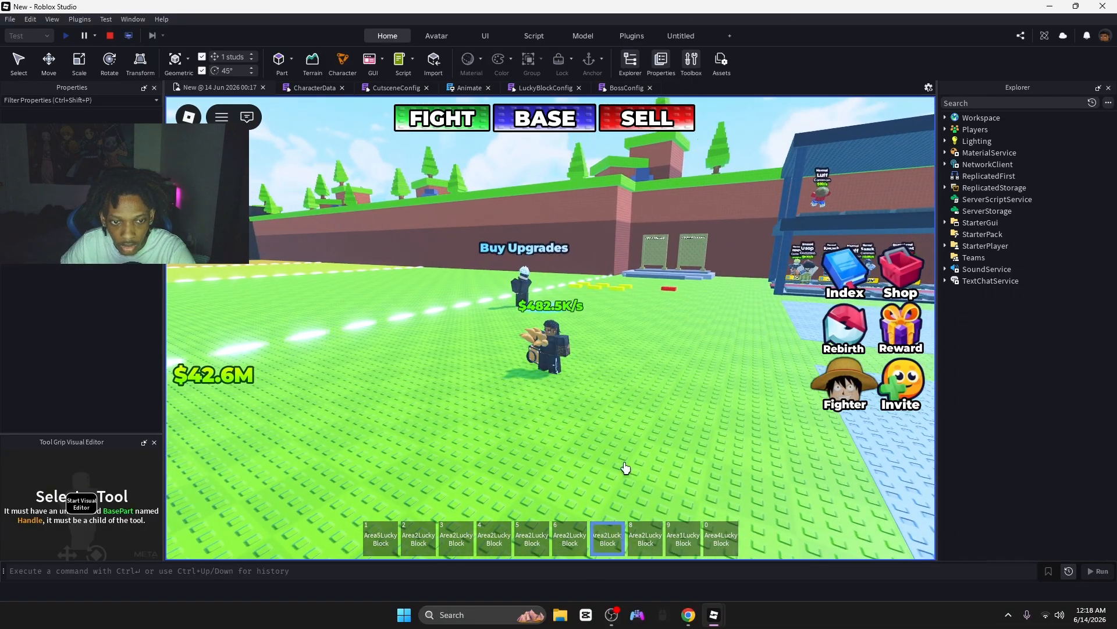
left_click(626, 467)
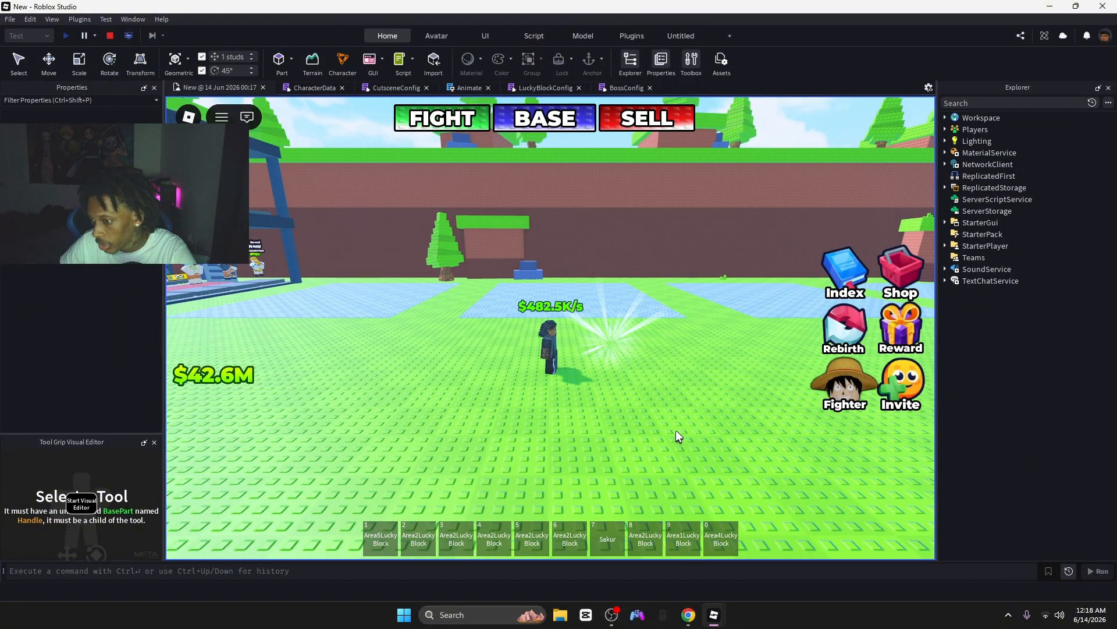
right_click_drag(676, 430, 676, 429)
key("a")
scroll(676, 431, "up", 1)
key("a")
key("d")
key("s")
scroll(676, 430, "up", 1)
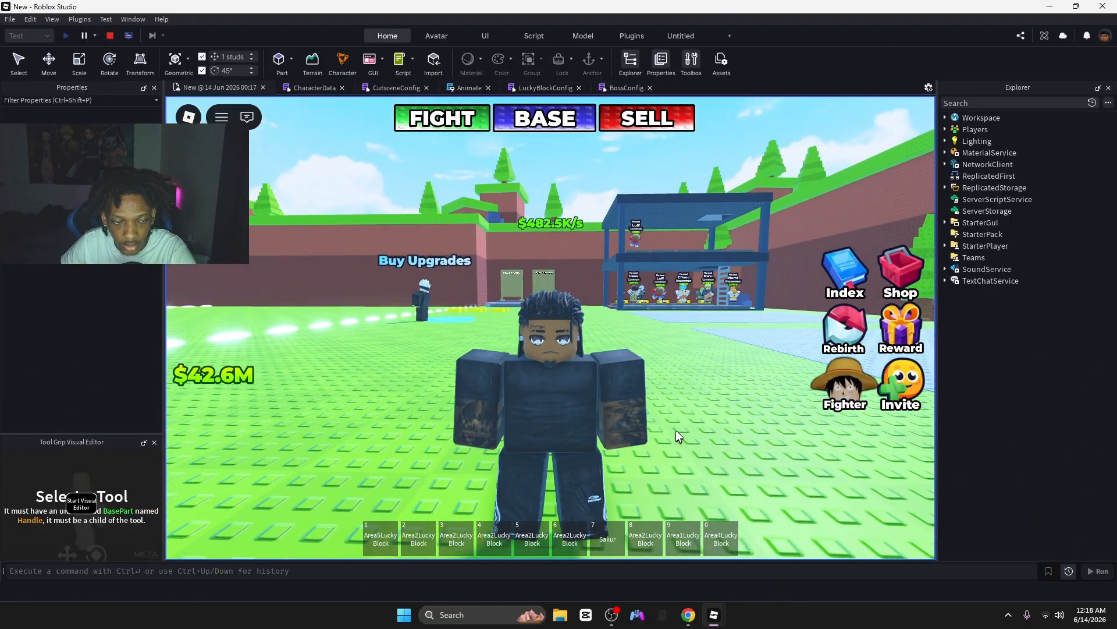
key("s")
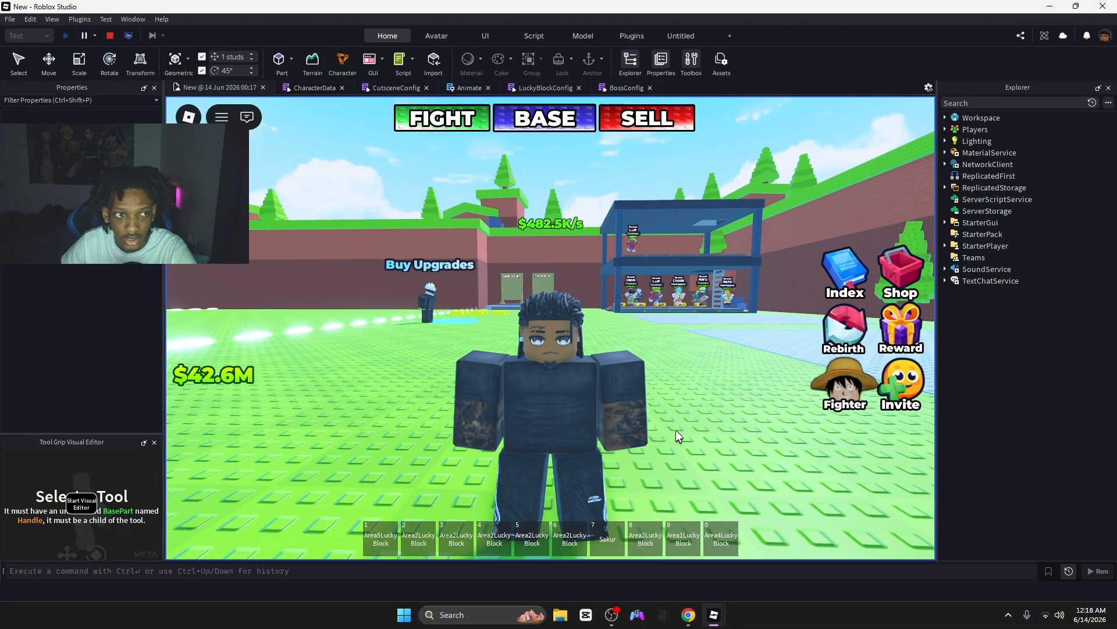